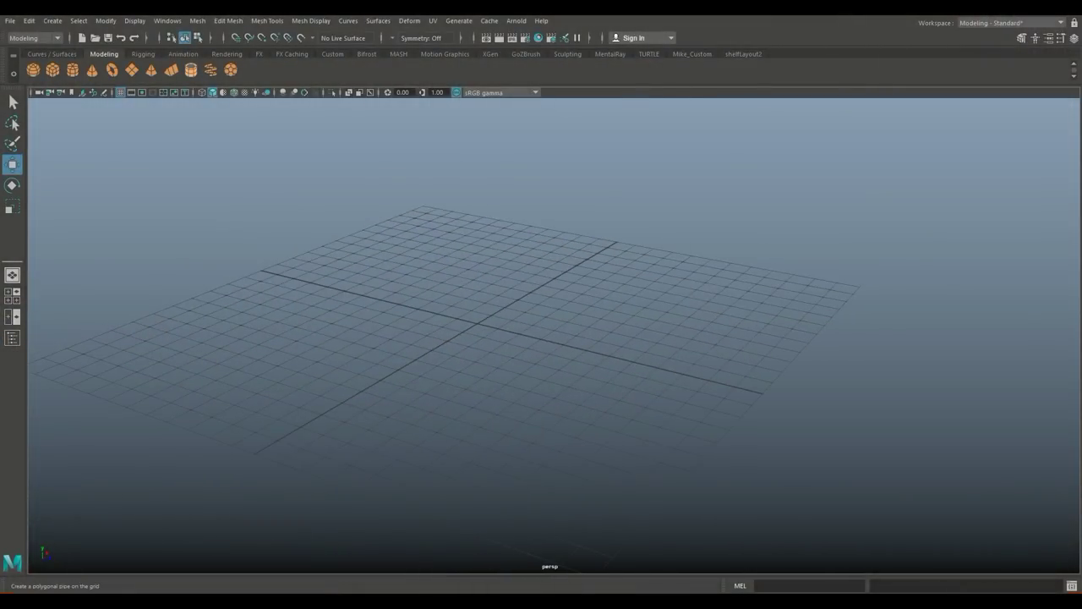
# Scale the pipe wide and flat and set its Subdivisions Axis to 12
pyautogui.press('r')
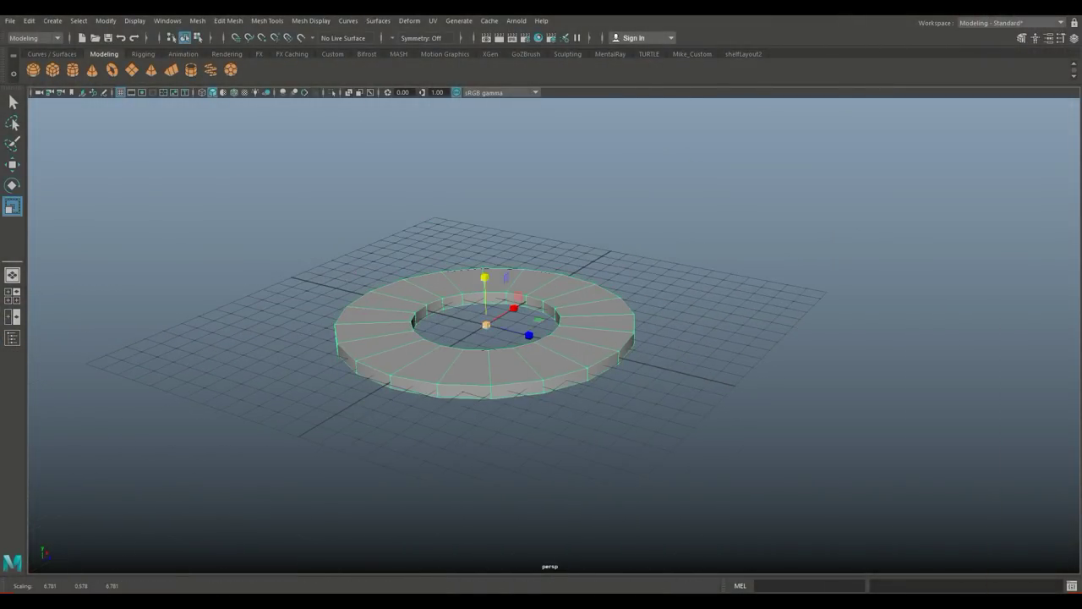
pyautogui.hotkey('ctrl', 'a')
pyautogui.click(931, 121)
pyautogui.doubleClick(934, 233)
pyautogui.write('12')
pyautogui.press('Return')
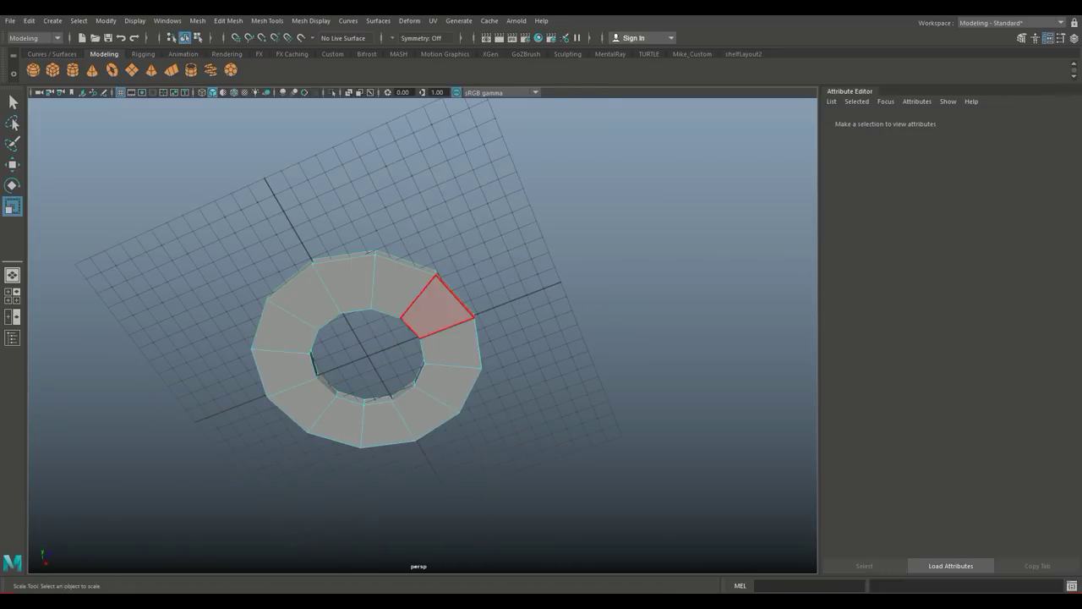
# Restore grey shading and select two edges on the pipe
pyautogui.press('7')
pyautogui.press('5')
pyautogui.keyDown('alt'); pyautogui.moveTo(423, 355); pyautogui.dragTo(473, 322); pyautogui.keyUp('alt')
pyautogui.click(483, 280)
pyautogui.click(677, 507)
pyautogui.scroll(-3, 505, 338)
pyautogui.moveTo(429, 266); pyautogui.dragTo(430, 231, button='right')
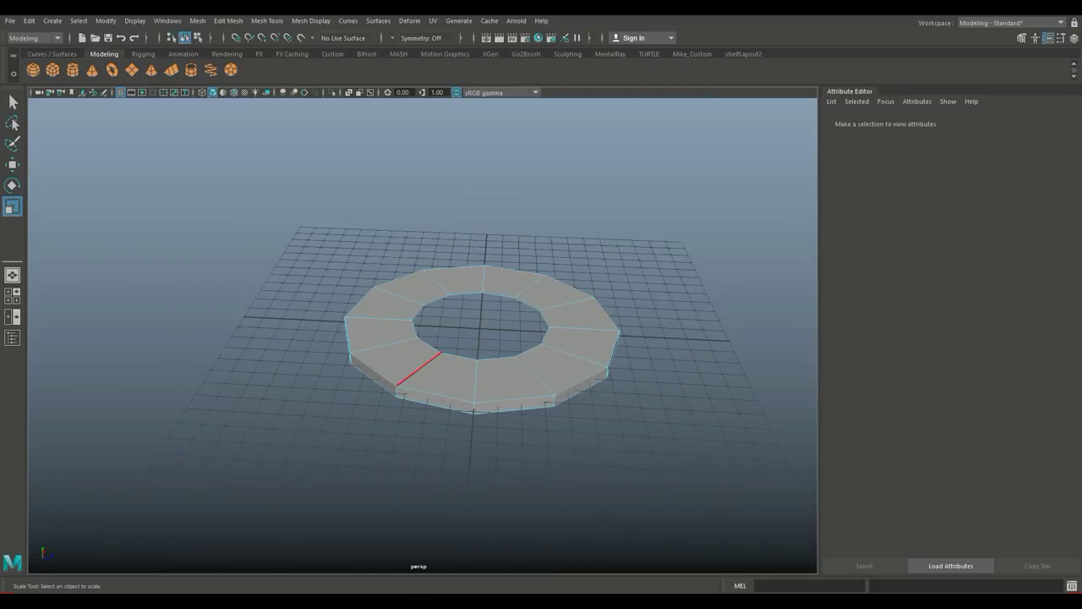
pyautogui.click(418, 369)
pyautogui.keyDown('shift'); pyautogui.click(514, 382); pyautogui.keyUp('shift')
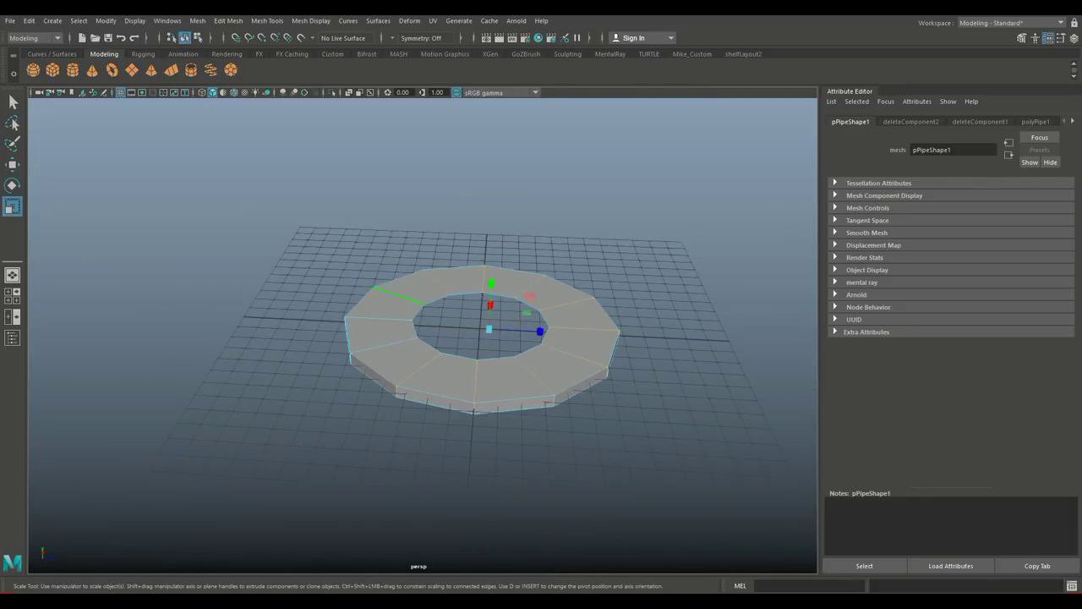
# Bevel the selected edges with a Fraction of 0.1
pyautogui.click(229, 20)
pyautogui.click(245, 60)
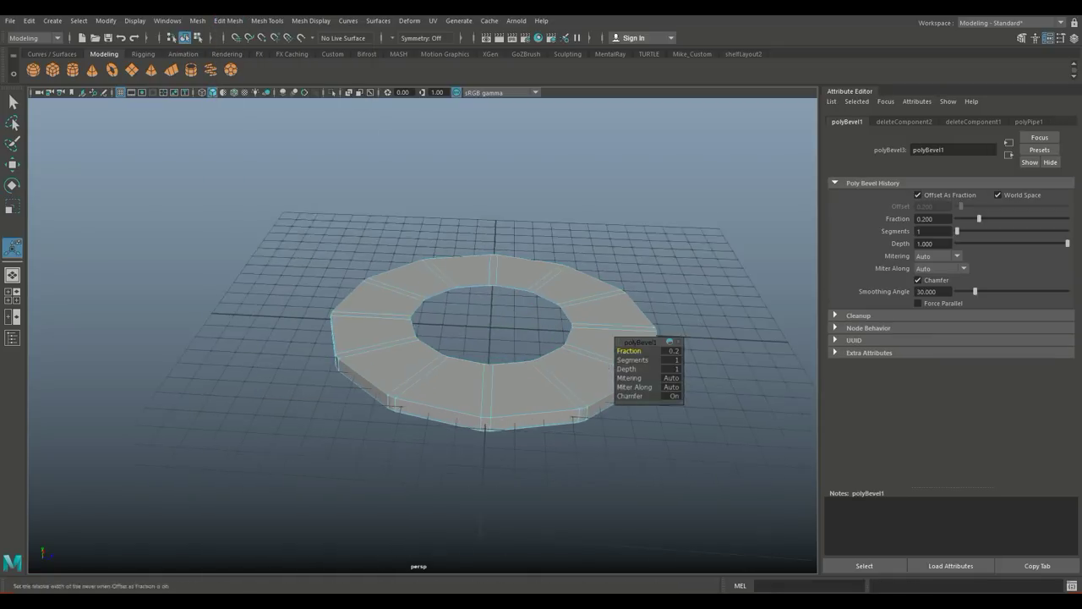
pyautogui.keyDown('alt'); pyautogui.moveTo(423, 440); pyautogui.dragTo(355, 456); pyautogui.keyUp('alt')
pyautogui.click(672, 350)
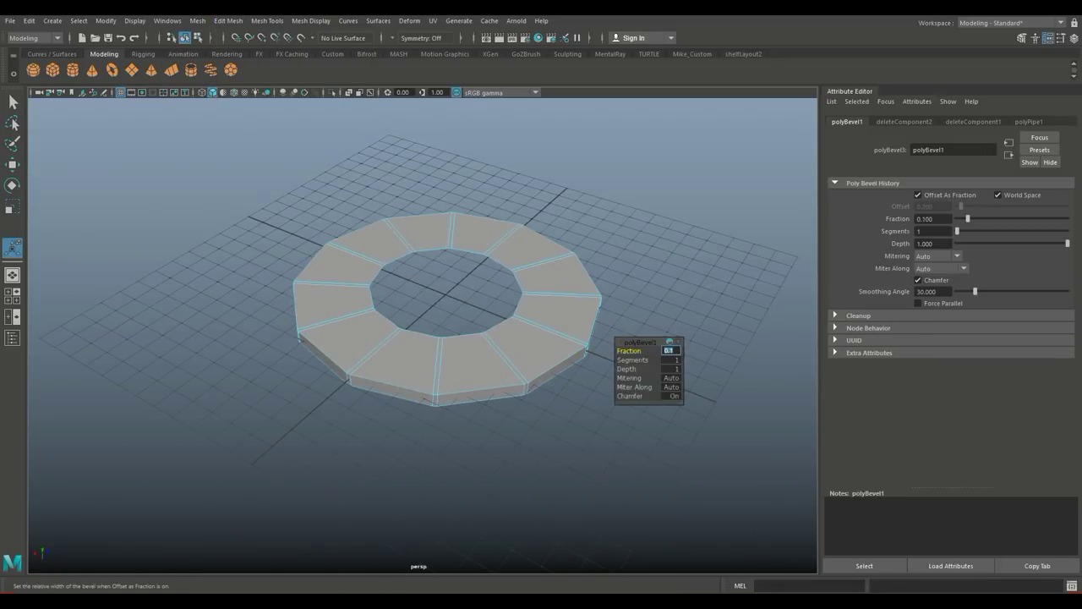
pyautogui.press('q')
# Extrude the ring faces with thickness 0.1 and offset 0.1
pyautogui.press('F11')
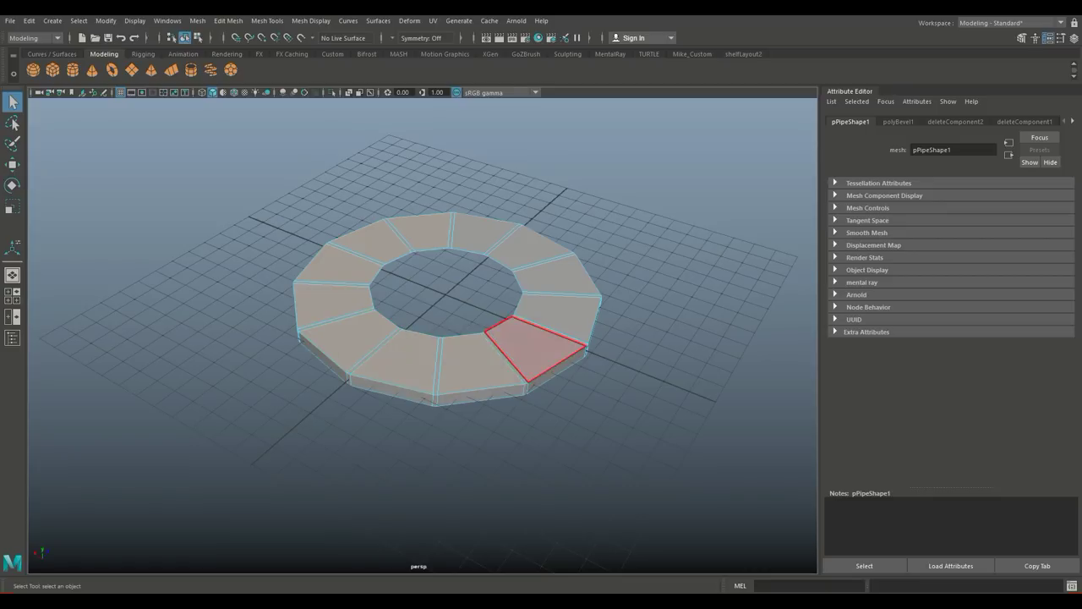
pyautogui.hotkey('ctrl', 'e')
pyautogui.write('0.1')
pyautogui.press('Return')
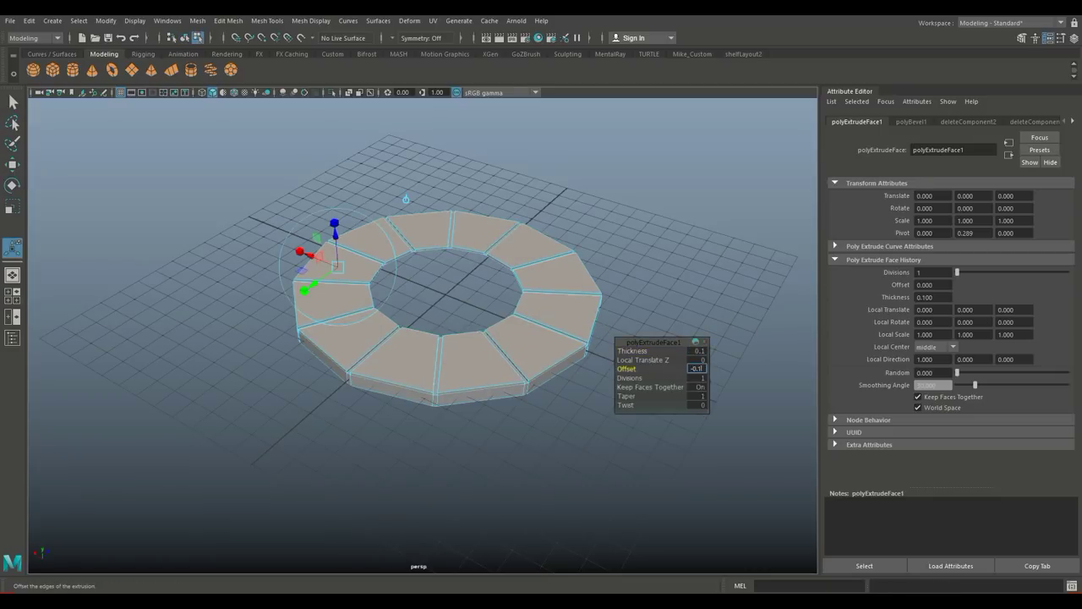
pyautogui.press('Return')
# Deselect the ring and add a polygon cylinder at the grid centre
pyautogui.click(423, 473)
pyautogui.scroll(-5, 440, 313)
pyautogui.scroll(1, 440, 312)
pyautogui.scroll(1, 439, 313)
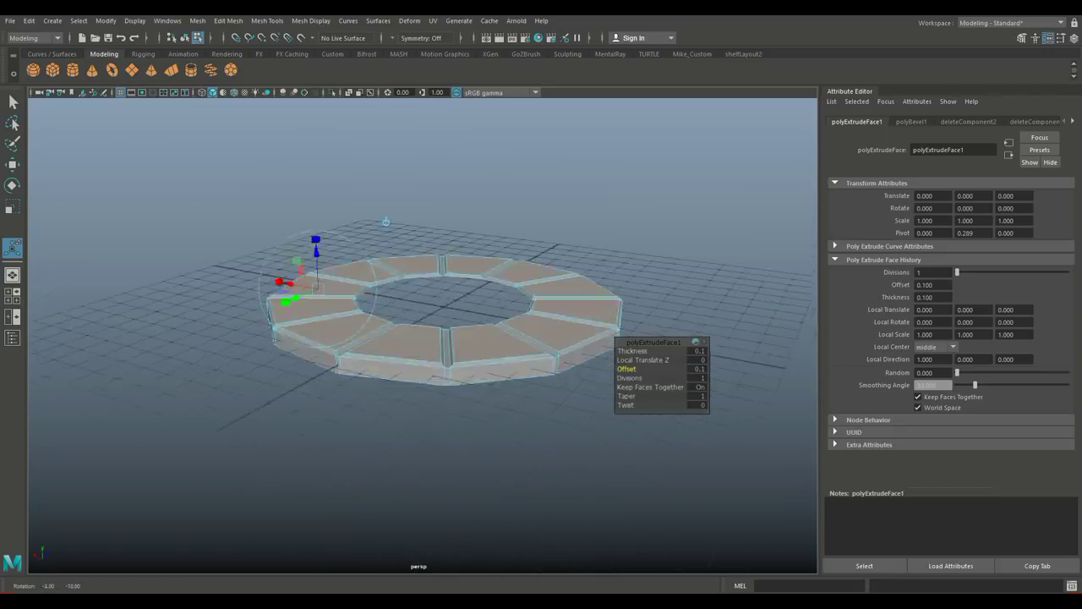
pyautogui.scroll(1, 448, 305)
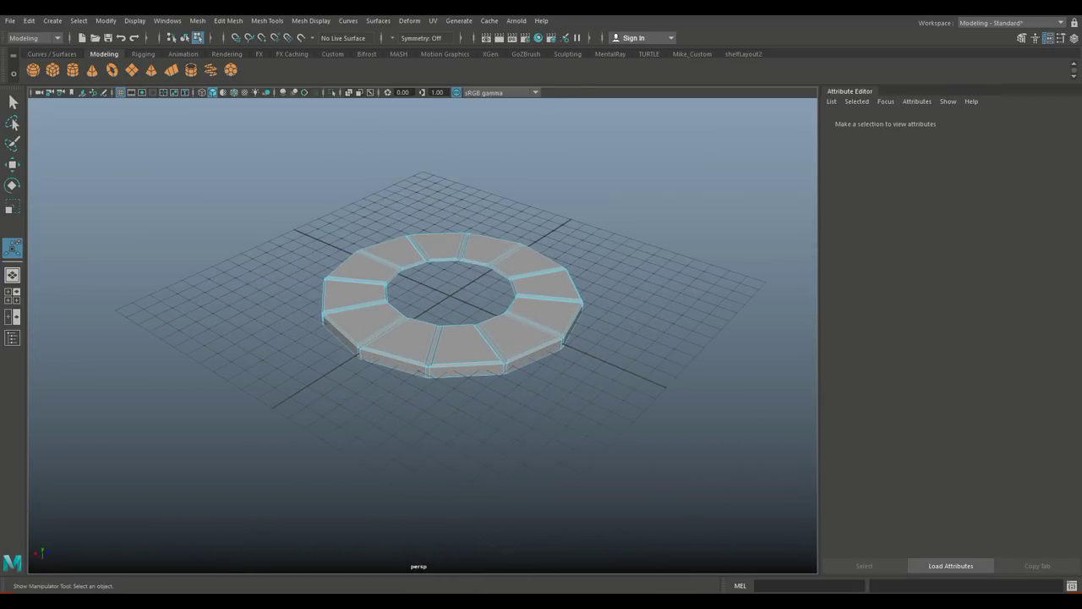
pyautogui.click(73, 71)
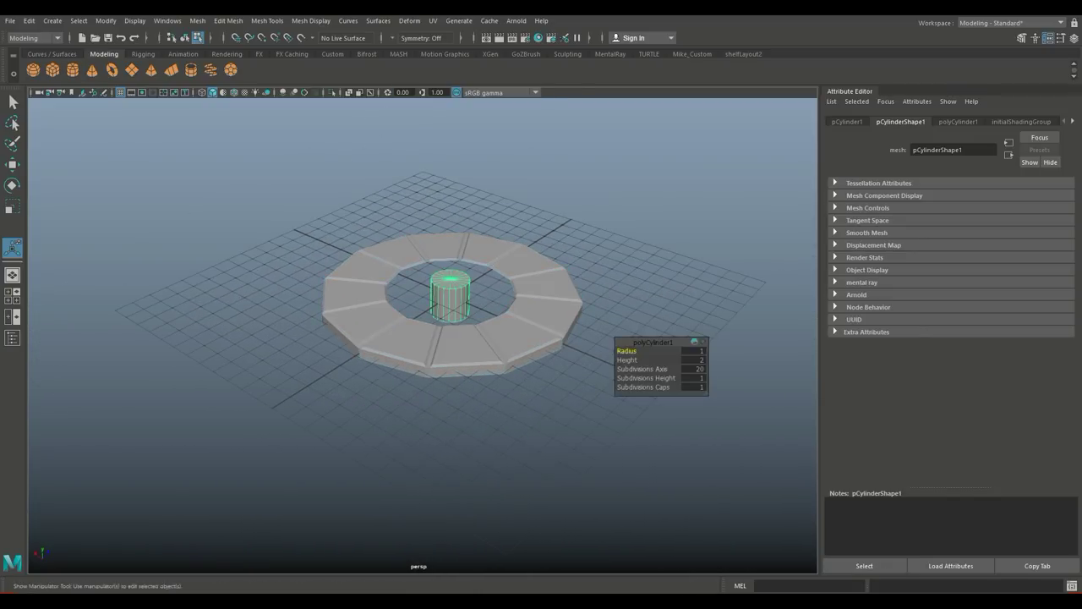
# Set the cylinder's Subdivisions Axis to 12 and view it from below
pyautogui.press('q')
pyautogui.click(959, 120)
pyautogui.click(933, 221)
pyautogui.write('12')
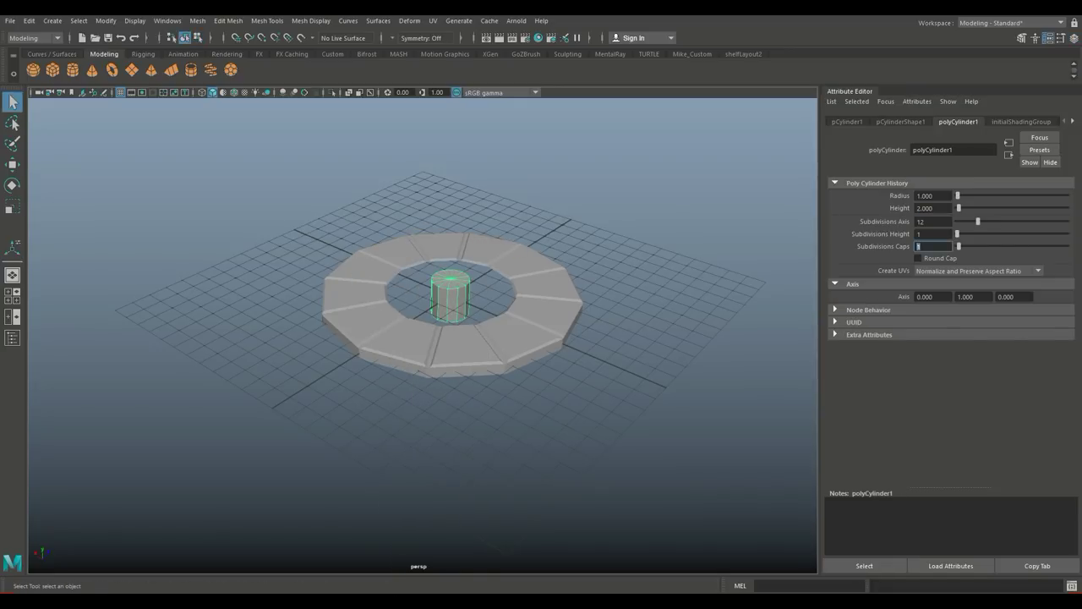
pyautogui.keyDown('alt'); pyautogui.moveTo(440, 355); pyautogui.dragTo(435, 186); pyautogui.keyUp('alt')
pyautogui.rightClick(434, 262)
pyautogui.keyDown('alt'); pyautogui.moveTo(440, 254); pyautogui.dragTo(440, 355); pyautogui.keyUp('alt')
# Select the cylinder's bottom vertices and lower them slightly
pyautogui.press('F11')
pyautogui.scroll(3, 479, 303)
pyautogui.moveTo(478, 296); pyautogui.dragTo(430, 261, button='right')
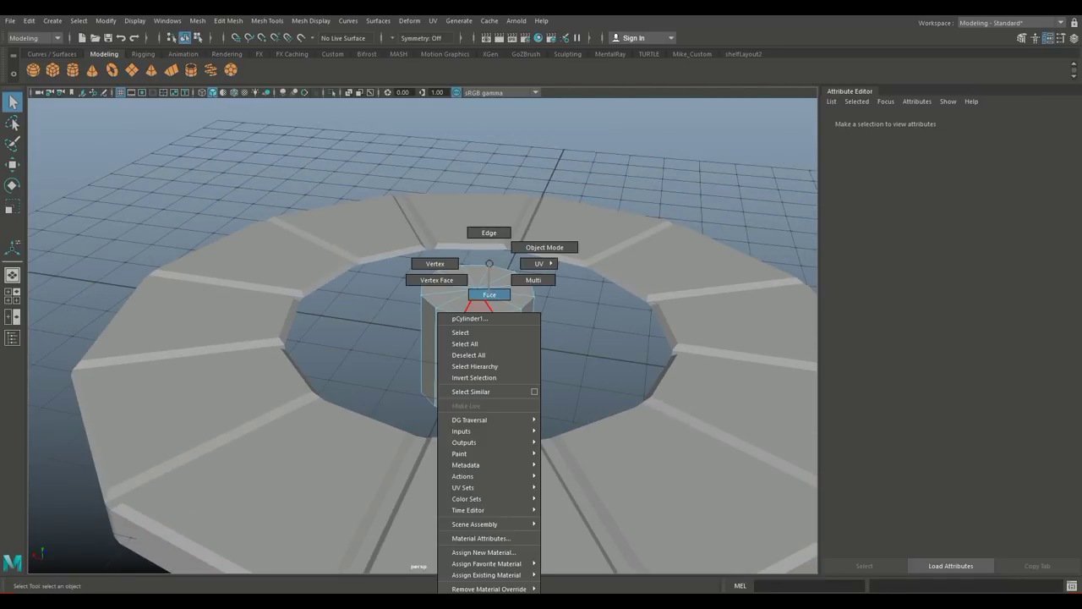
pyautogui.keyDown('alt'); pyautogui.moveTo(440, 355); pyautogui.dragTo(440, 254); pyautogui.keyUp('alt')
pyautogui.moveTo(414, 460); pyautogui.dragTo(575, 499)
pyautogui.press('w')
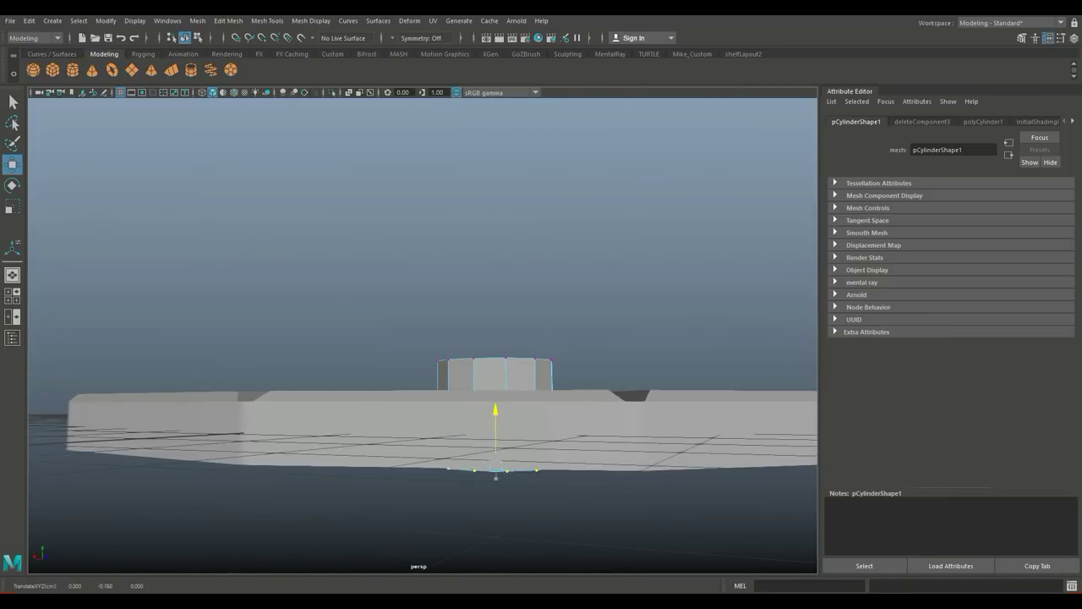
pyautogui.keyDown('alt'); pyautogui.moveTo(457, 220); pyautogui.dragTo(460, 288); pyautogui.keyUp('alt')
# Scale the cylinder up to cover the ring centre and lower it inside
pyautogui.moveTo(459, 283); pyautogui.dragTo(515, 247, button='right')
pyautogui.press('r')
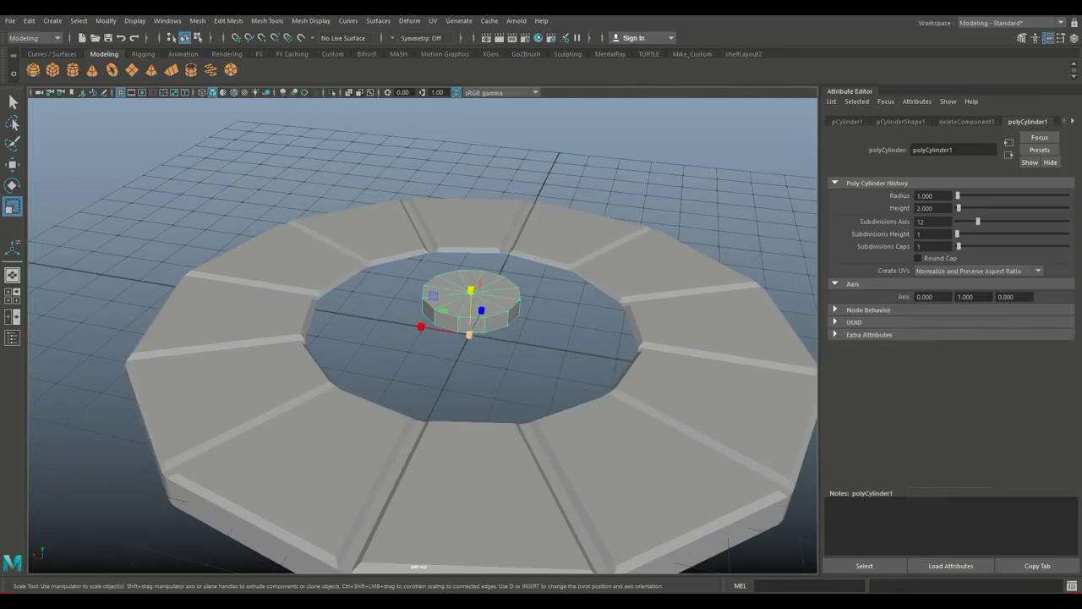
pyautogui.moveTo(470, 335); pyautogui.dragTo(533, 335)
pyautogui.press('w')
pyautogui.moveTo(470, 309); pyautogui.dragTo(469, 372)
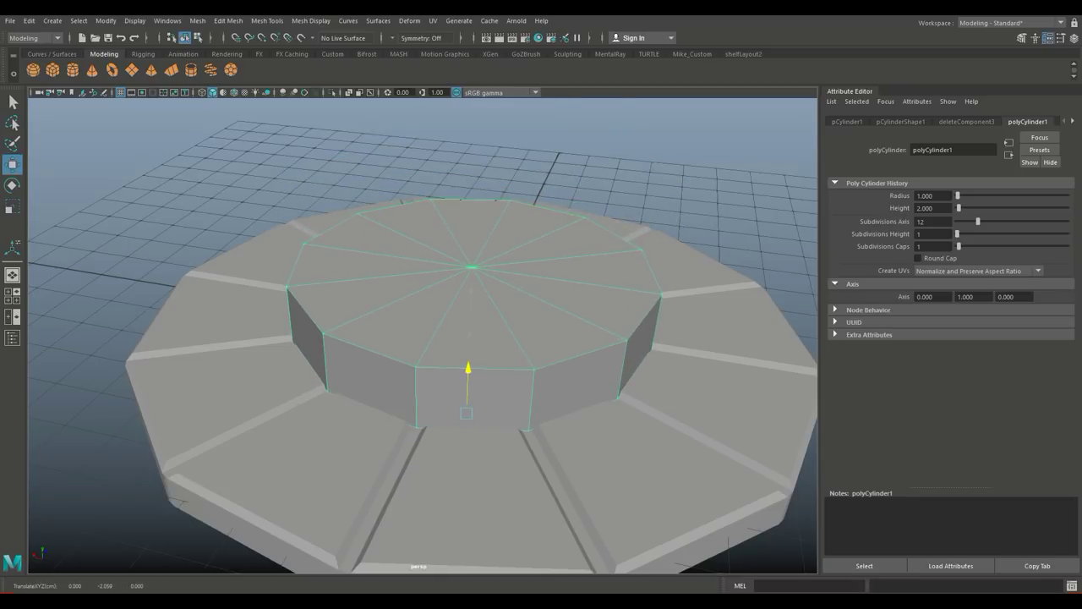
pyautogui.scroll(-3, 465, 339)
pyautogui.click(228, 20)
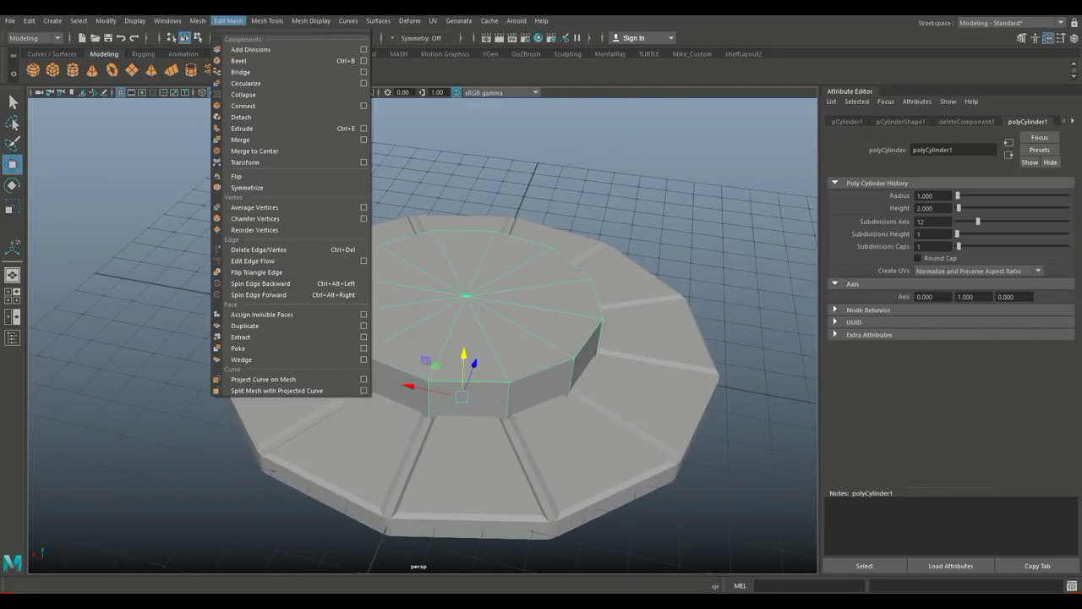
# Extrude the cylinder's top faces with offset 0.2 and thickness 0.5
pyautogui.click(372, 106)
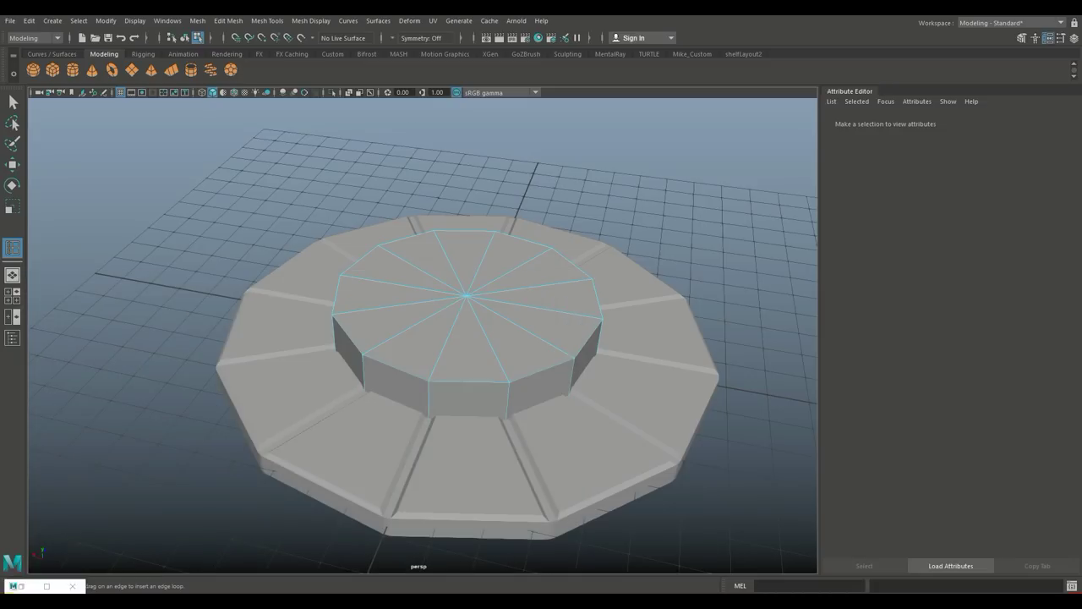
pyautogui.rightClick(467, 262)
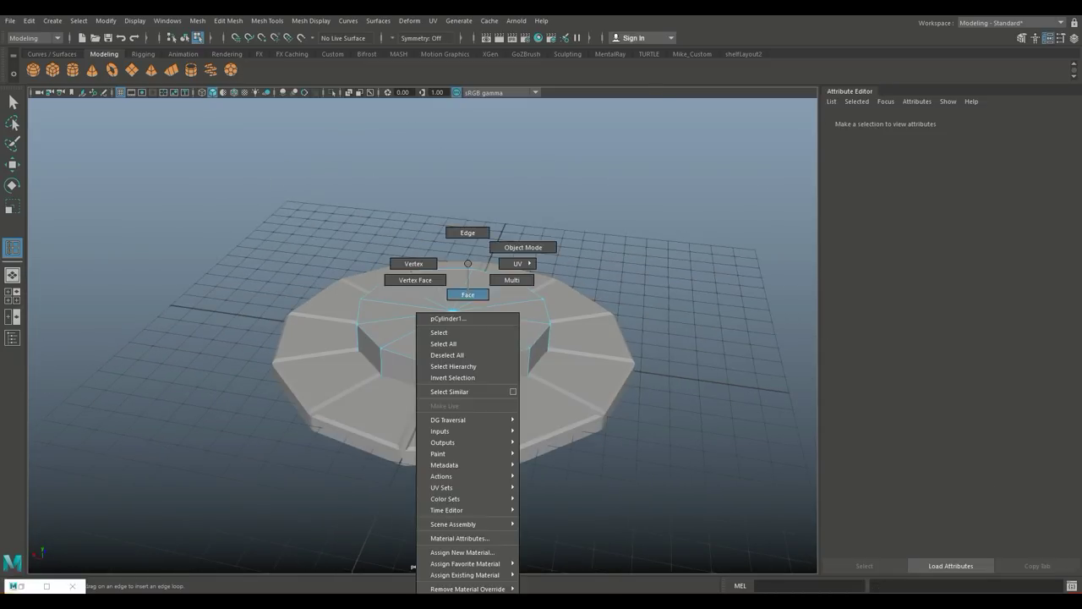
pyautogui.press('space')
pyautogui.press('space')
pyautogui.press('q')
pyautogui.rightClick(405, 262)
pyautogui.click(405, 294)
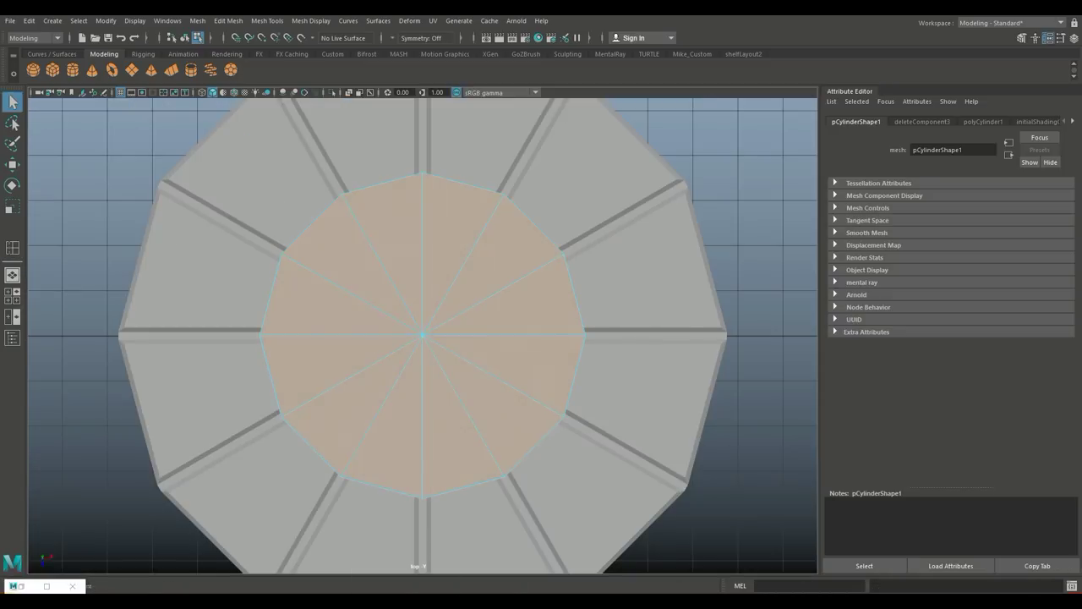
pyautogui.hotkey('ctrl', 'e')
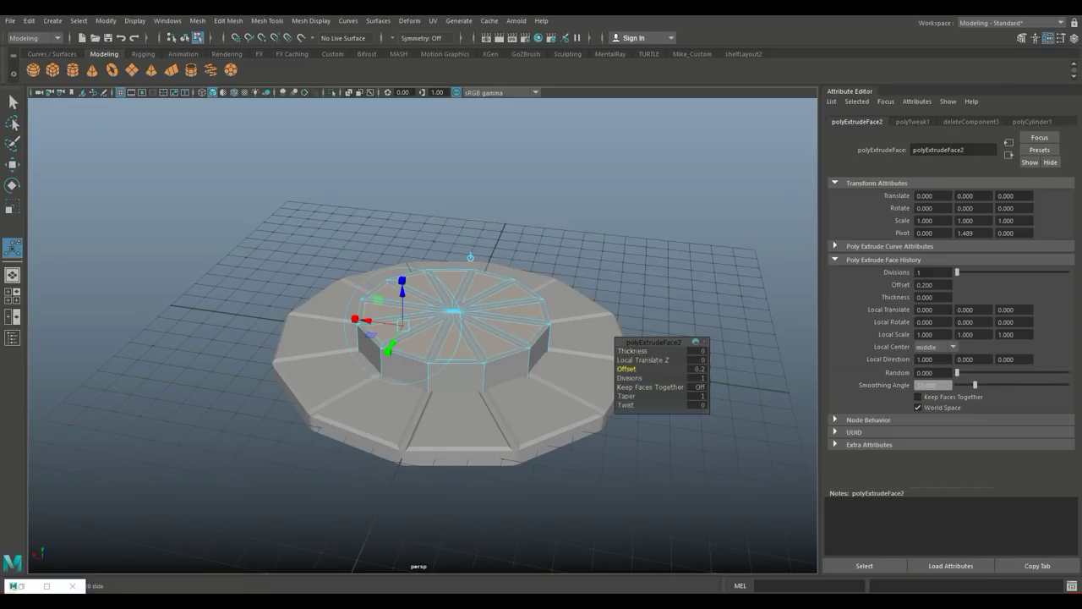
pyautogui.moveTo(631, 350); pyautogui.dragTo(668, 350)
# Raise the piece above the ring and insert an edge loop scaled outward
pyautogui.press('w')
pyautogui.moveTo(454, 364); pyautogui.dragTo(454, 271)
pyautogui.click(228, 21)
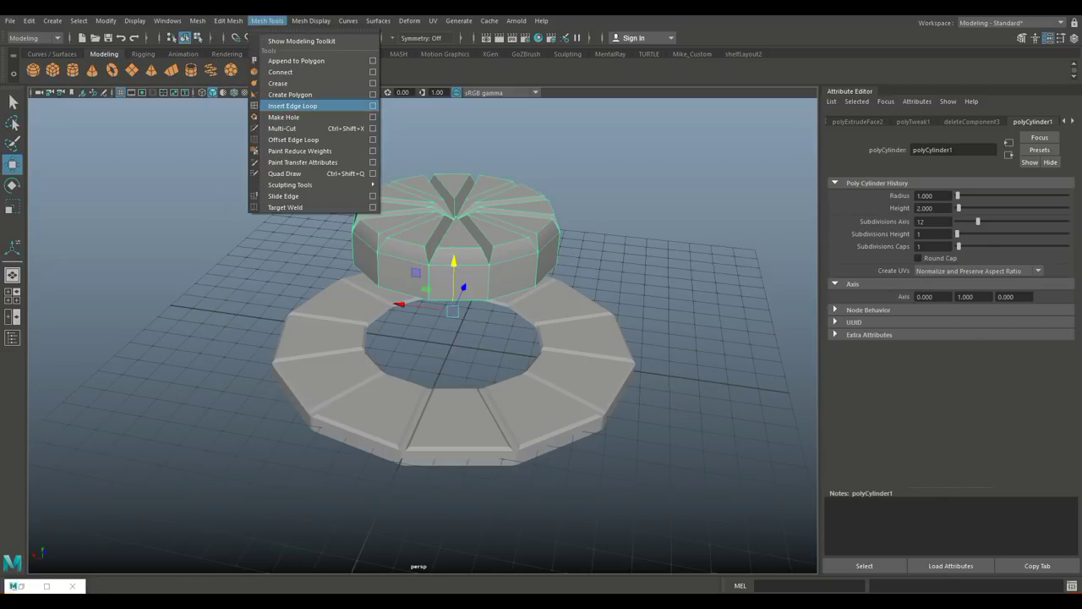
pyautogui.click(279, 106)
pyautogui.click(429, 275)
pyautogui.press('r')
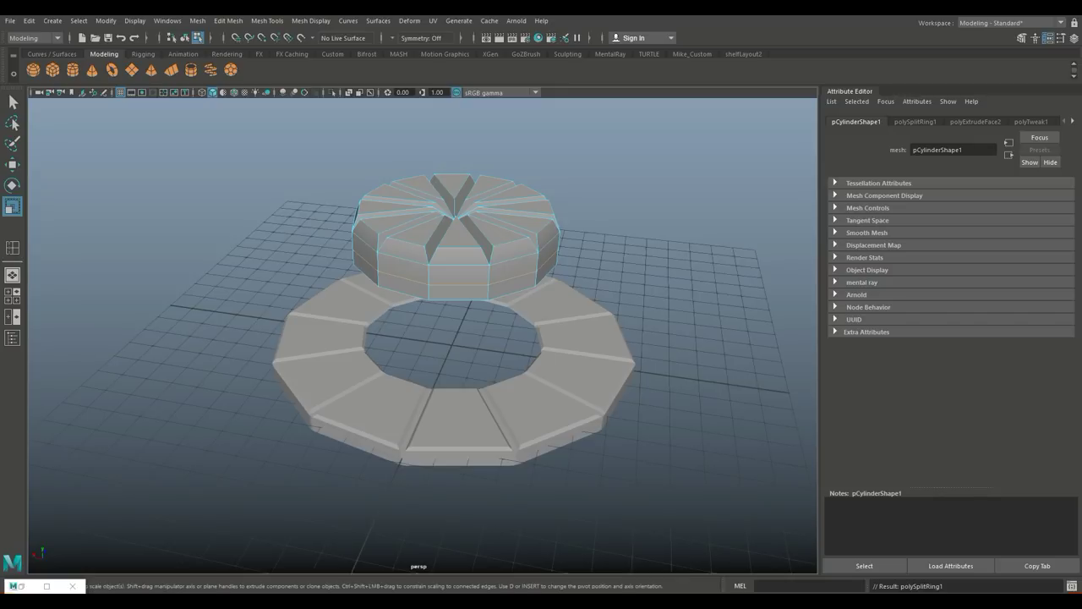
pyautogui.moveTo(451, 237); pyautogui.dragTo(473, 237)
# Select the middle row of vertices in the wireframe front view
pyautogui.keyDown('alt'); pyautogui.moveTo(508, 339); pyautogui.dragTo(508, 254); pyautogui.keyUp('alt')
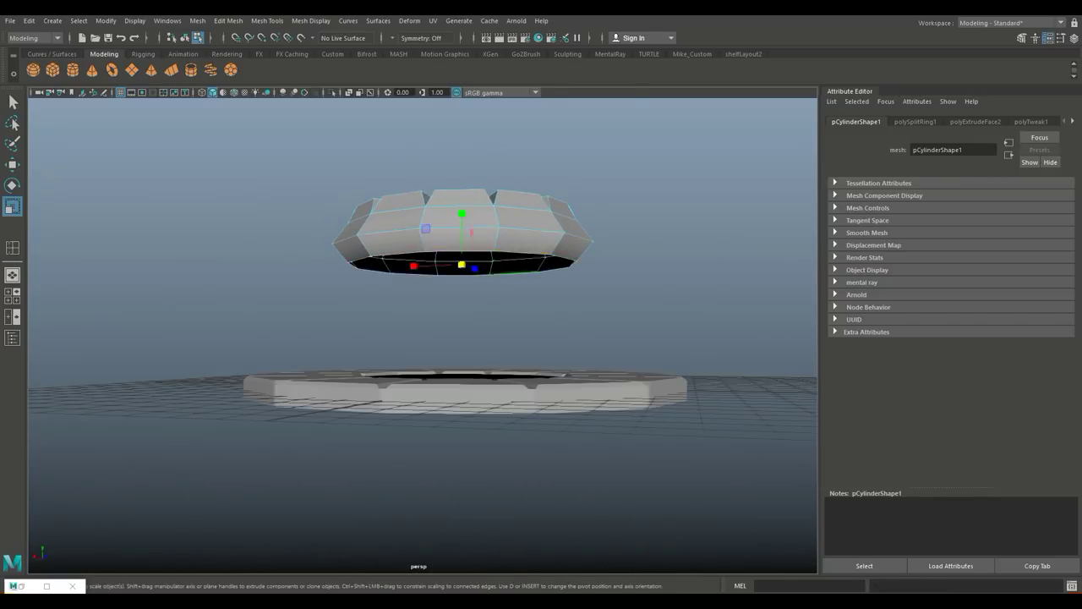
pyautogui.keyDown('alt'); pyautogui.moveTo(446, 312); pyautogui.dragTo(447, 389); pyautogui.keyUp('alt')
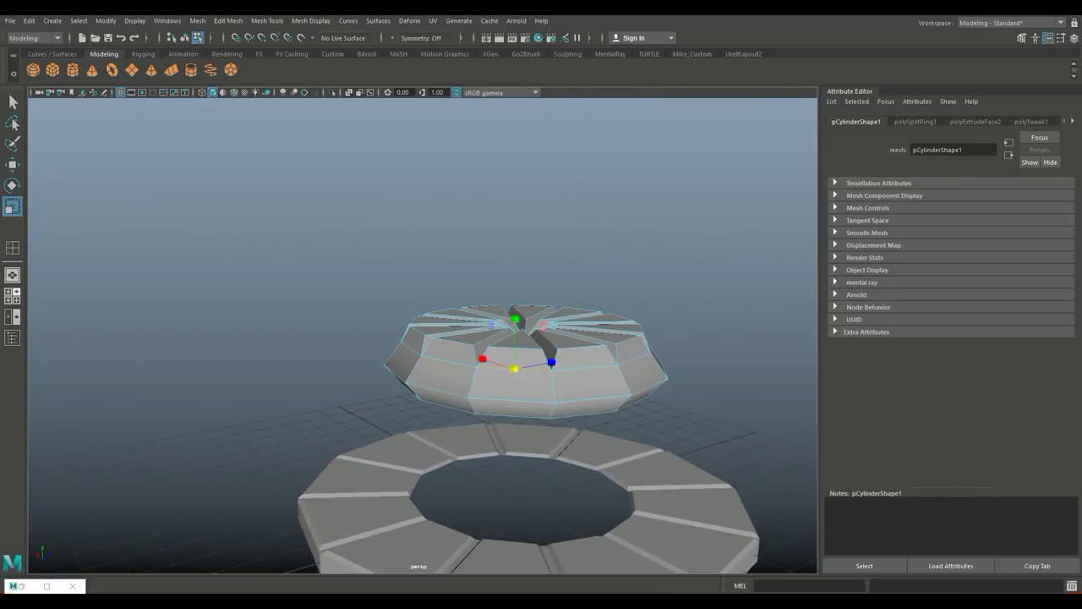
pyautogui.press('space')
pyautogui.press('4')
pyautogui.moveTo(389, 265); pyautogui.dragTo(339, 262, button='right')
pyautogui.moveTo(467, 305); pyautogui.dragTo(250, 329)
pyautogui.moveTo(467, 330); pyautogui.dragTo(645, 323)
# Check the flared piece across the views and return to object selection
pyautogui.press('space')
pyautogui.press('space')
pyautogui.keyDown('alt'); pyautogui.moveTo(422, 339); pyautogui.dragTo(439, 330); pyautogui.keyUp('alt')
pyautogui.press('space')
pyautogui.press('space')
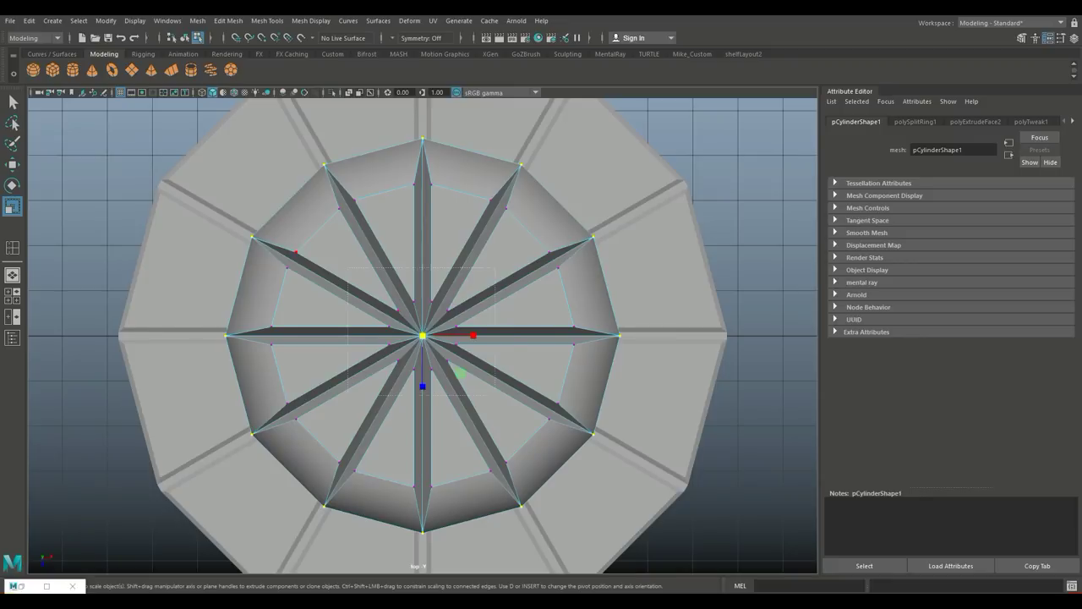
pyautogui.press('space')
pyautogui.press('space')
pyautogui.press('w')
pyautogui.keyDown('alt'); pyautogui.moveTo(508, 254); pyautogui.dragTo(583, 266); pyautogui.keyUp('alt')
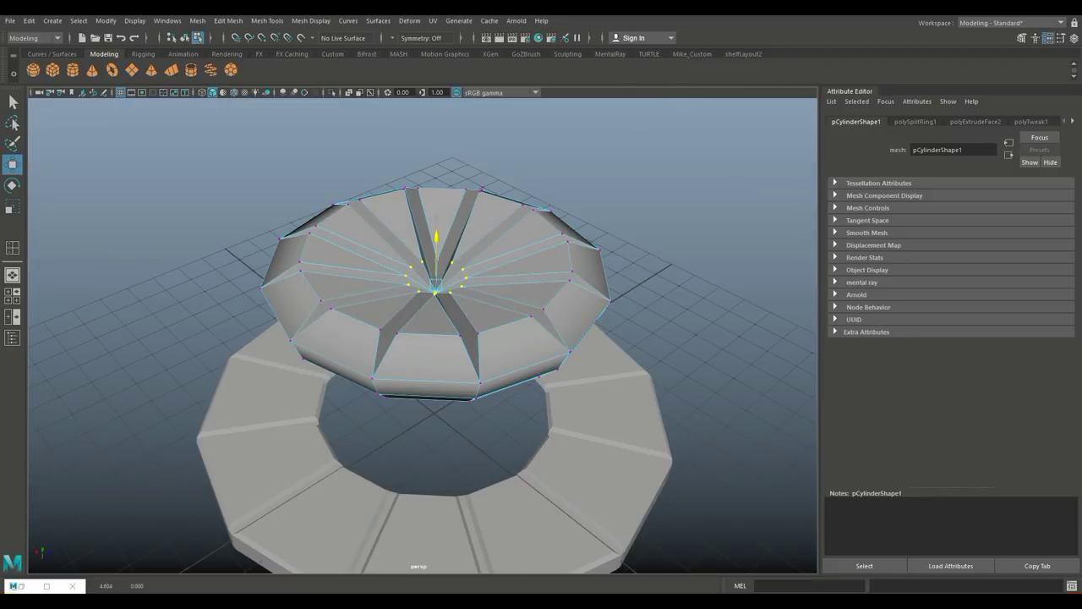
pyautogui.rightClick(586, 263)
pyautogui.moveTo(586, 263); pyautogui.dragTo(641, 247, button='right')
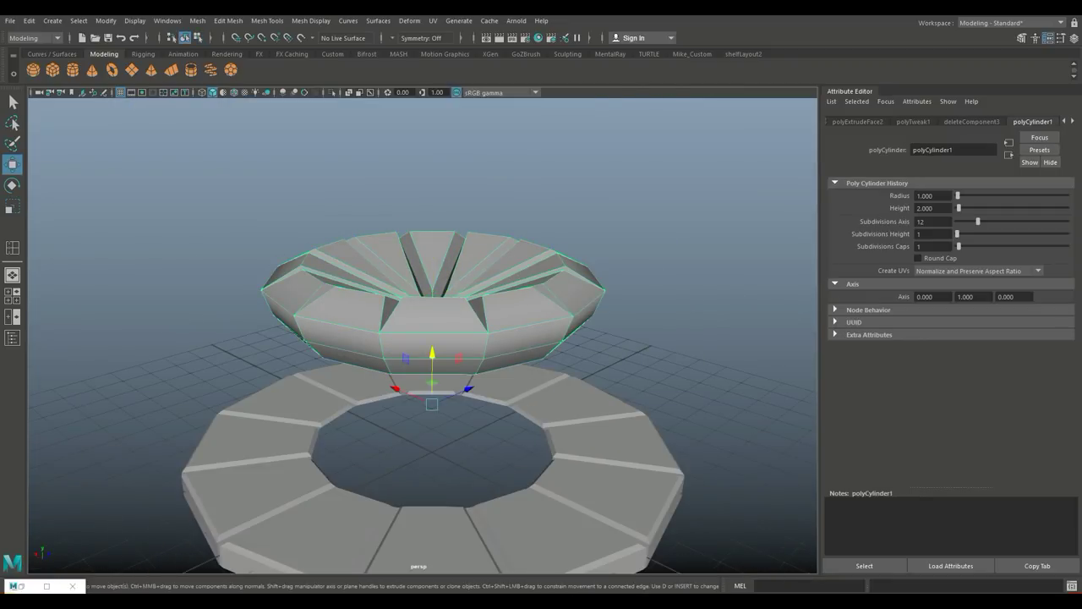
# Preview the upper piece with smooth-mesh display from several angles
pyautogui.press('3')
pyautogui.keyDown('alt'); pyautogui.moveTo(422, 338); pyautogui.dragTo(440, 363); pyautogui.keyUp('alt')
pyautogui.press('1')
pyautogui.moveTo(423, 254)
pyautogui.keyDown('alt'); pyautogui.mouseDown()
pyautogui.moveTo(423, 334)
pyautogui.moveTo(423, 279)
pyautogui.mouseUp(); pyautogui.keyUp('alt')
pyautogui.keyDown('alt'); pyautogui.moveTo(423, 338); pyautogui.dragTo(423, 279); pyautogui.keyUp('alt')
pyautogui.scroll(-3, 422, 338)
pyautogui.press('3')
pyautogui.keyDown('alt'); pyautogui.moveTo(423, 338); pyautogui.dragTo(423, 313); pyautogui.keyUp('alt')
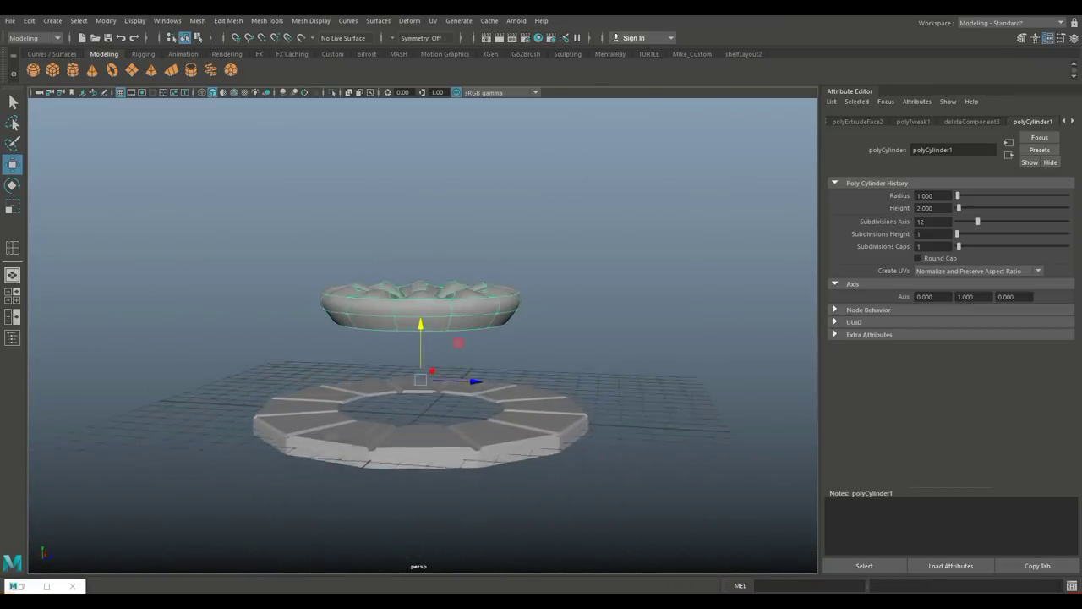
# Apply Mesh > Smooth to the upper cylinder and sink it into the ring
pyautogui.click(197, 20)
pyautogui.click(229, 127)
pyautogui.click(423, 305)
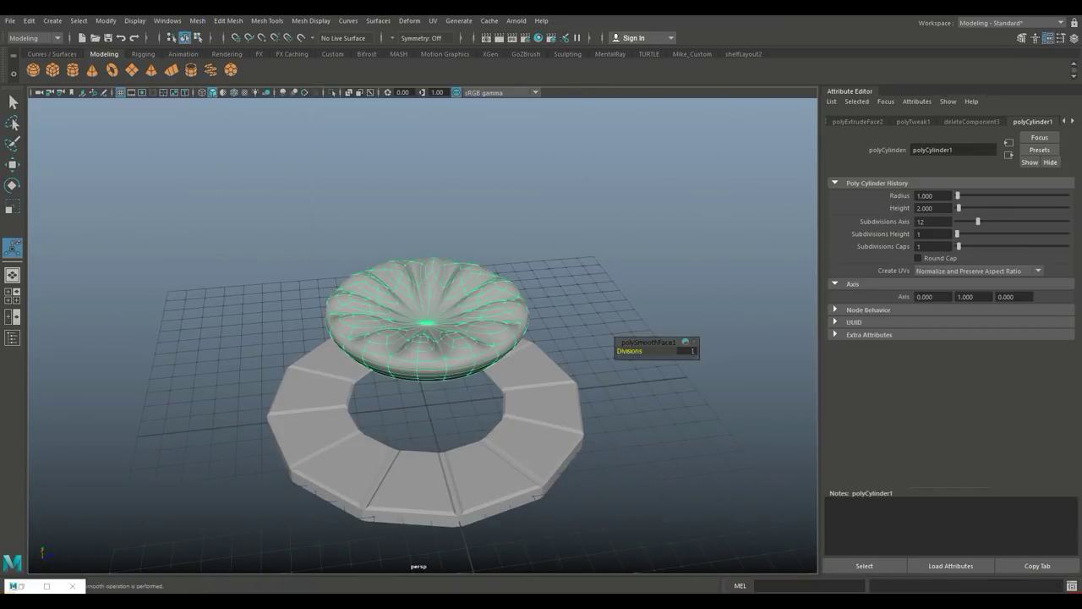
pyautogui.press('w')
pyautogui.moveTo(423, 312); pyautogui.dragTo(423, 372)
pyautogui.keyDown('alt'); pyautogui.moveTo(423, 254); pyautogui.dragTo(423, 212); pyautogui.keyUp('alt')
# Clear the selection and create a polygon sphere at the centre
pyautogui.scroll(5, 423, 381)
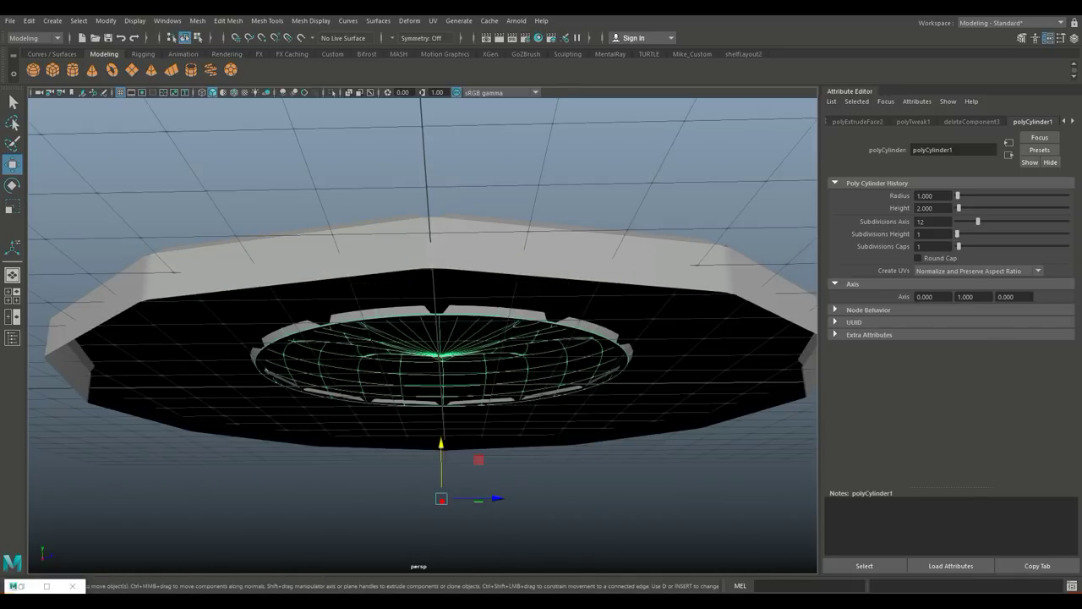
pyautogui.keyDown('alt'); pyautogui.moveTo(423, 253); pyautogui.dragTo(422, 355); pyautogui.keyUp('alt')
pyautogui.click(423, 169)
pyautogui.scroll(-3, 423, 338)
pyautogui.keyDown('alt'); pyautogui.moveTo(423, 253); pyautogui.dragTo(423, 287); pyautogui.keyUp('alt')
pyautogui.moveTo(423, 339)
pyautogui.keyDown('alt'); pyautogui.mouseDown()
pyautogui.moveTo(373, 330)
pyautogui.moveTo(440, 321)
pyautogui.mouseUp(); pyautogui.keyUp('alt')
pyautogui.click(32, 69)
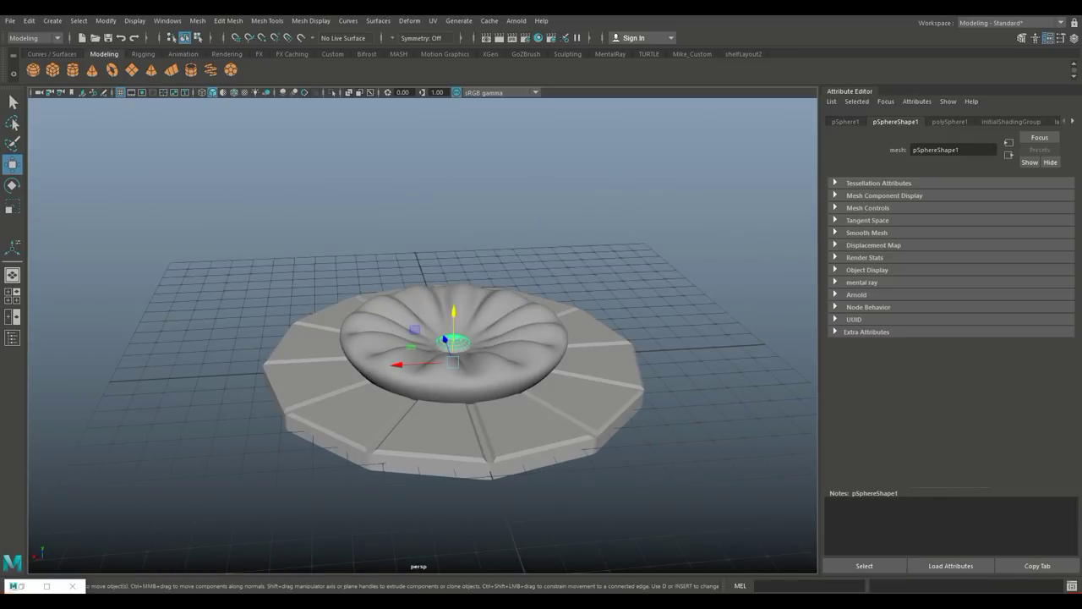
# Enlarge the sphere and position it on the cushion in the front view
pyautogui.press('r')
pyautogui.press('4')
pyautogui.press('f')
pyautogui.scroll(-5, 423, 338)
pyautogui.press('w')
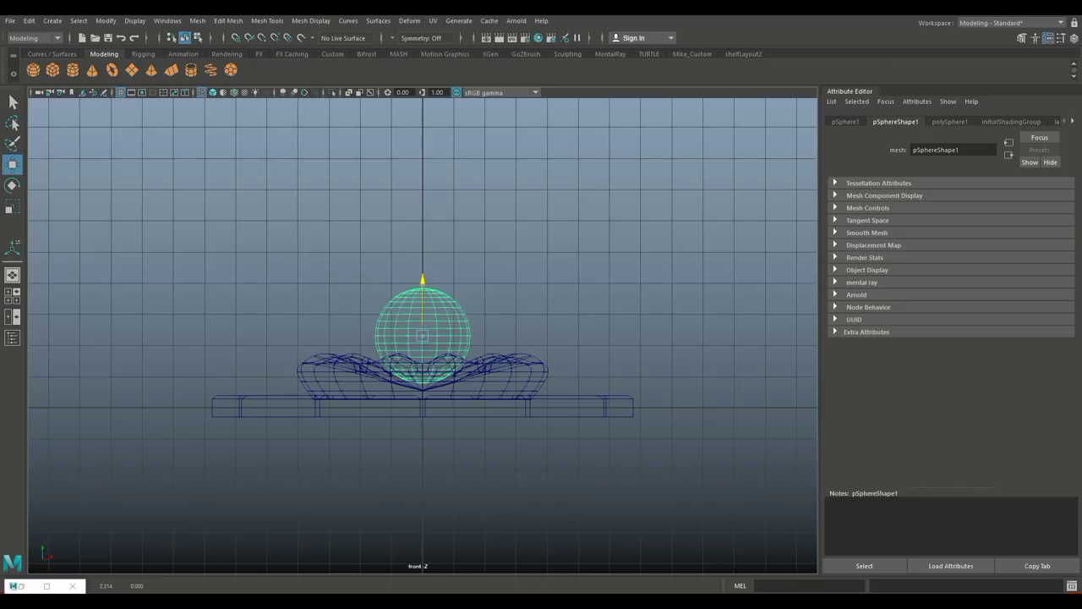
pyautogui.press('space')
pyautogui.press('space')
# Move the new cube to the right of the platform
pyautogui.keyDown('alt'); pyautogui.moveTo(423, 339); pyautogui.dragTo(439, 330); pyautogui.keyUp('alt')
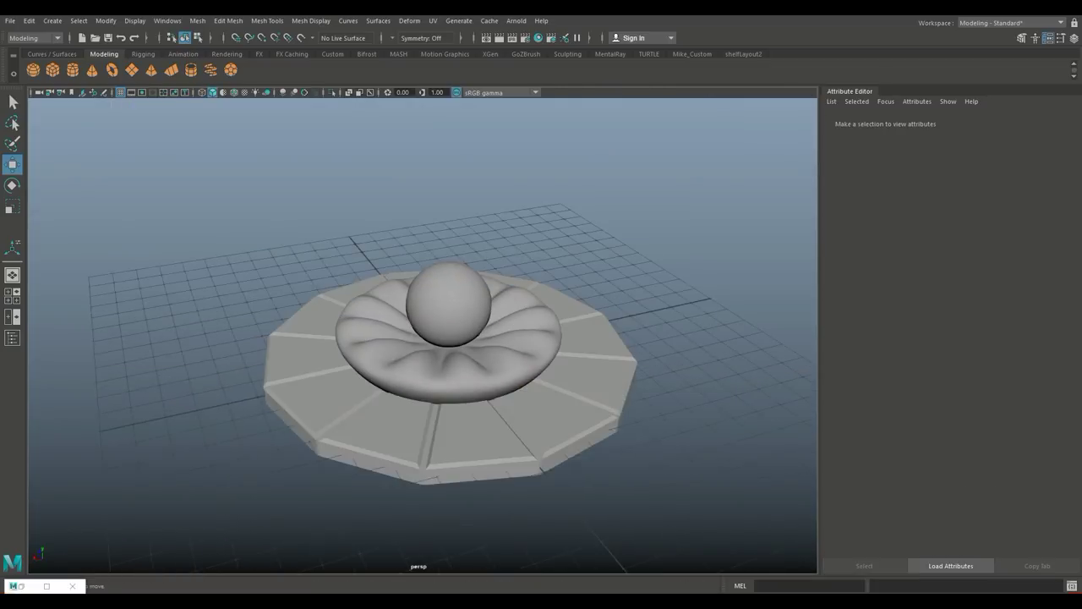
pyautogui.scroll(-5, 423, 356)
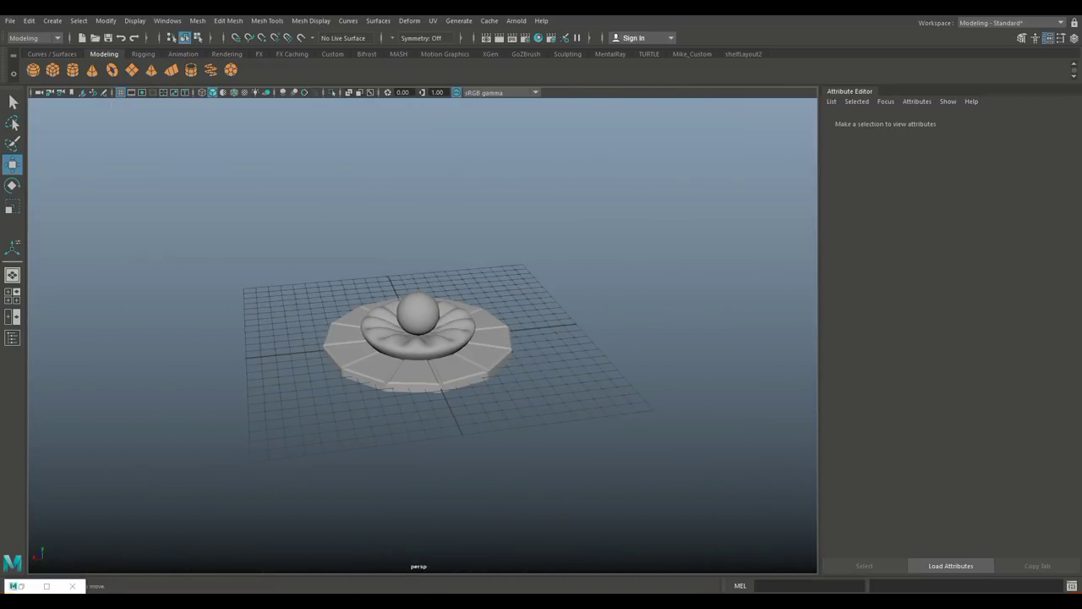
pyautogui.click(418, 338)
pyautogui.moveTo(418, 338)
pyautogui.mouseDown()
pyautogui.moveTo(642, 304)
pyautogui.moveTo(522, 327)
pyautogui.mouseUp()
pyautogui.press('r')
# Stretch the slab along X and insert edge loops into a six-by-two grid
pyautogui.keyDown('alt'); pyautogui.moveTo(423, 380); pyautogui.dragTo(372, 372); pyautogui.keyUp('alt')
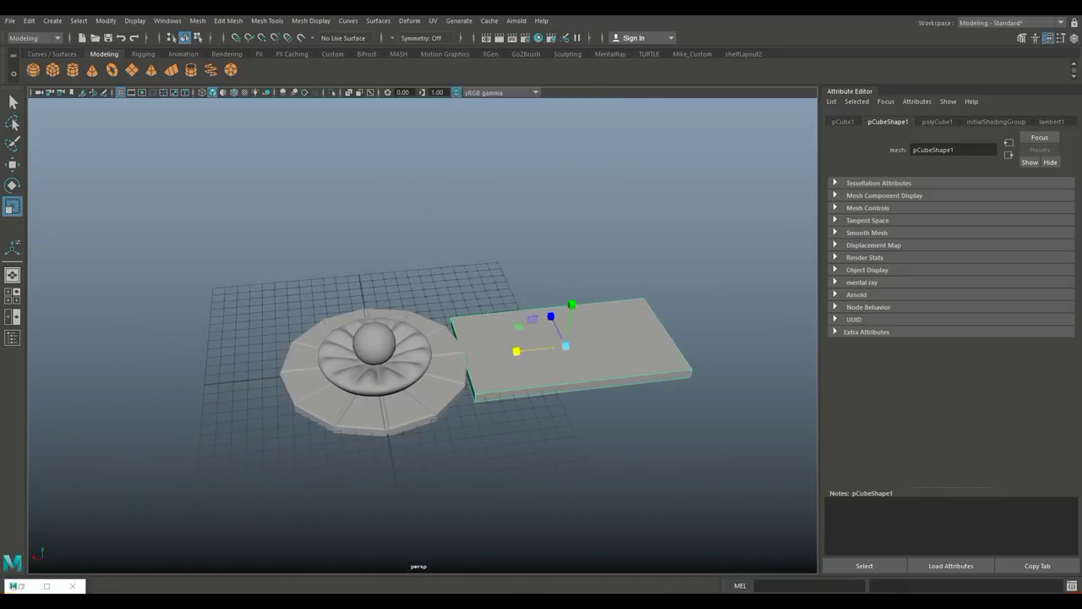
pyautogui.click(267, 21)
pyautogui.click(296, 106)
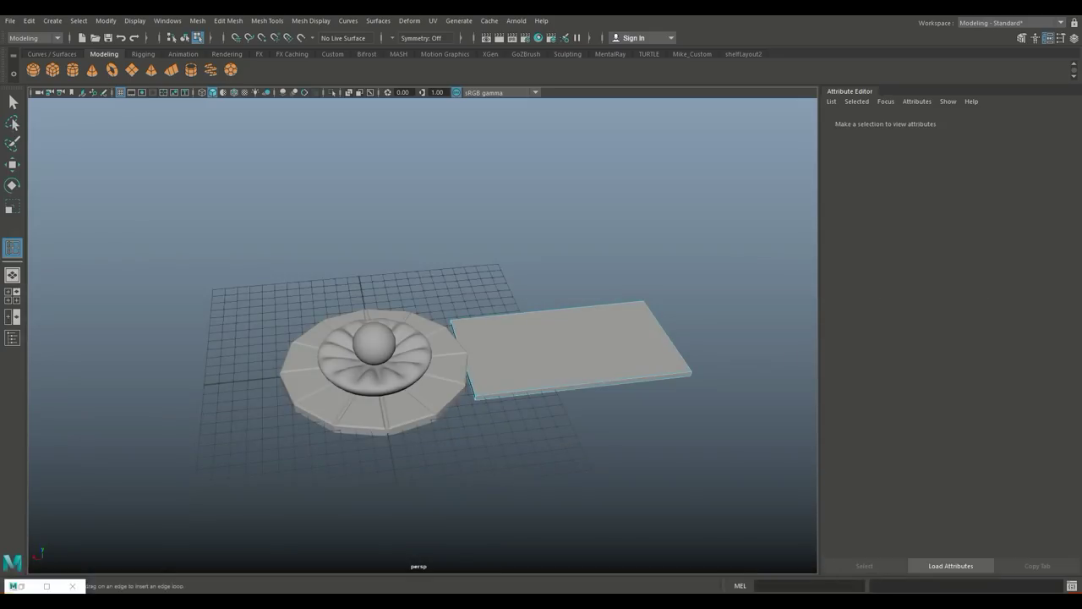
pyautogui.click(228, 20)
pyautogui.click(228, 20)
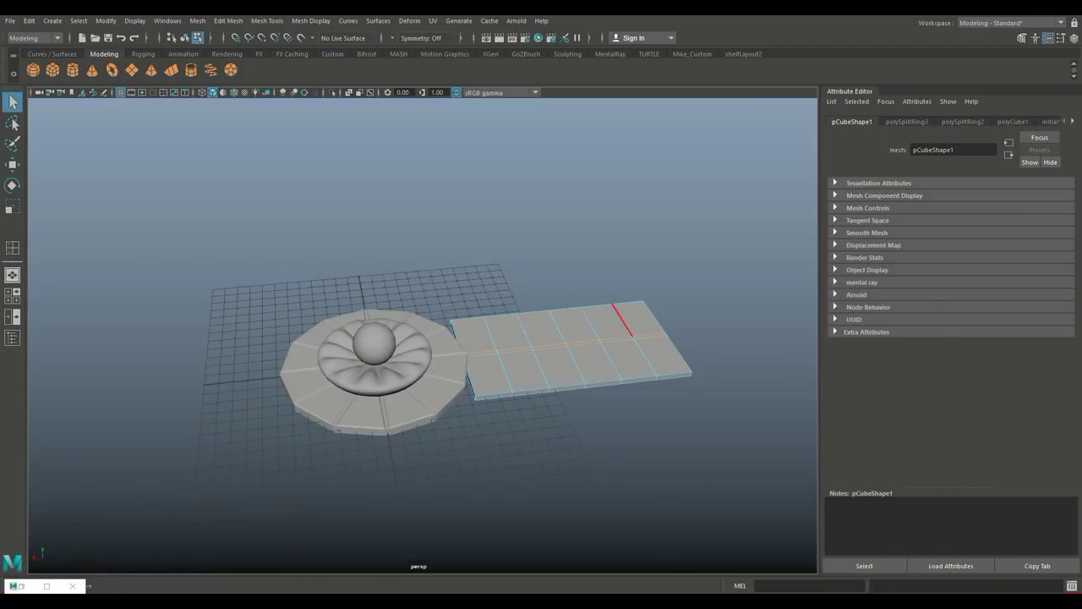
# In top view, taper each vertex column inward from pointed tip to narrow stem
pyautogui.press('w')
pyautogui.press('f')
pyautogui.scroll(-5, 423, 339)
pyautogui.moveTo(604, 237); pyautogui.dragTo(567, 237, button='right')
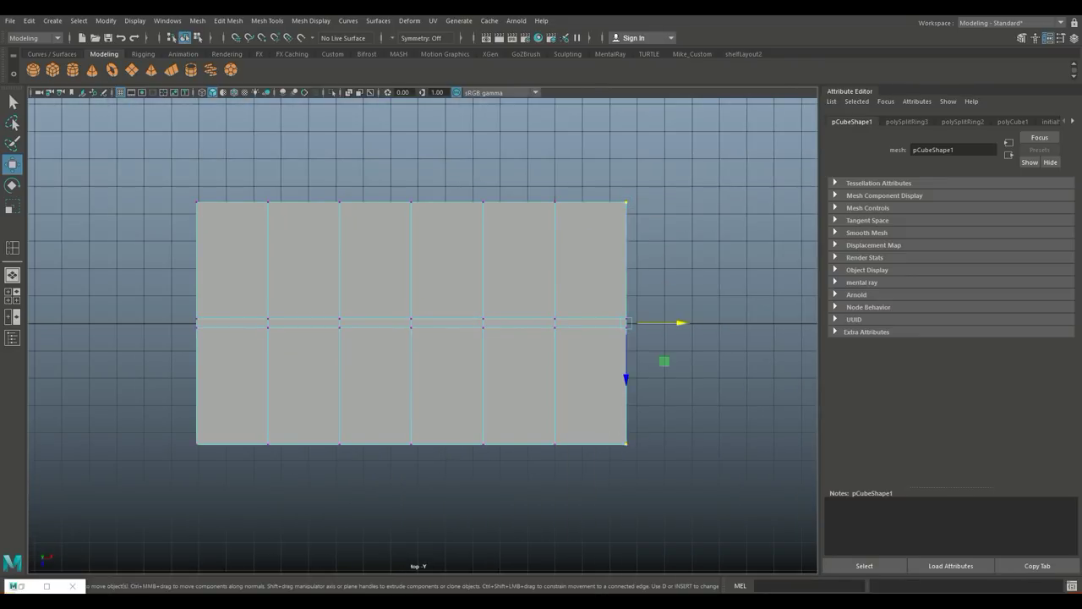
pyautogui.moveTo(626, 373); pyautogui.dragTo(626, 330)
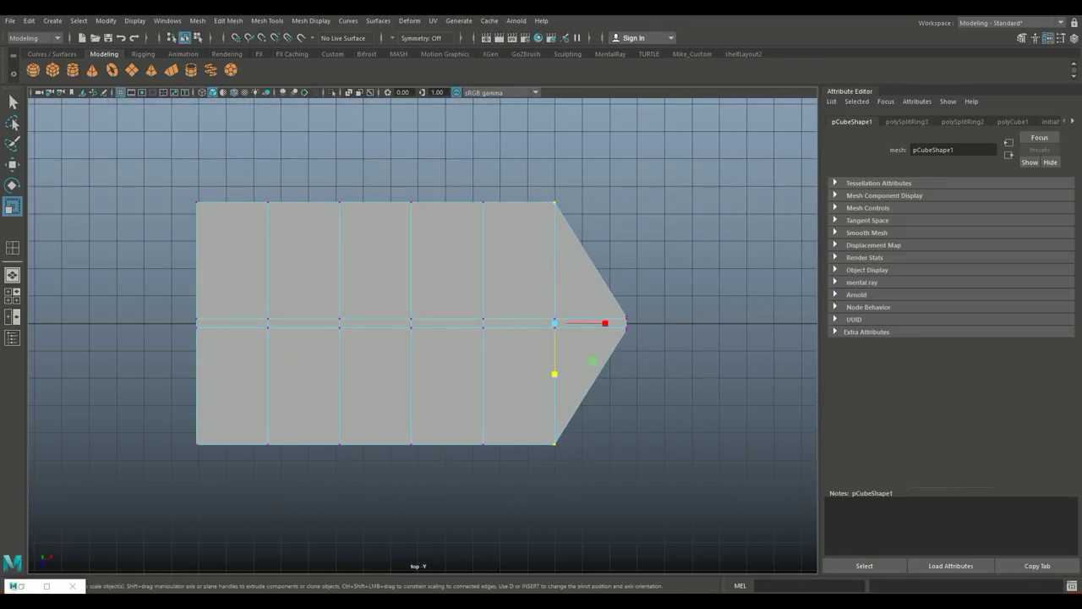
pyautogui.moveTo(554, 373); pyautogui.dragTo(555, 360)
pyautogui.moveTo(483, 374); pyautogui.dragTo(483, 363)
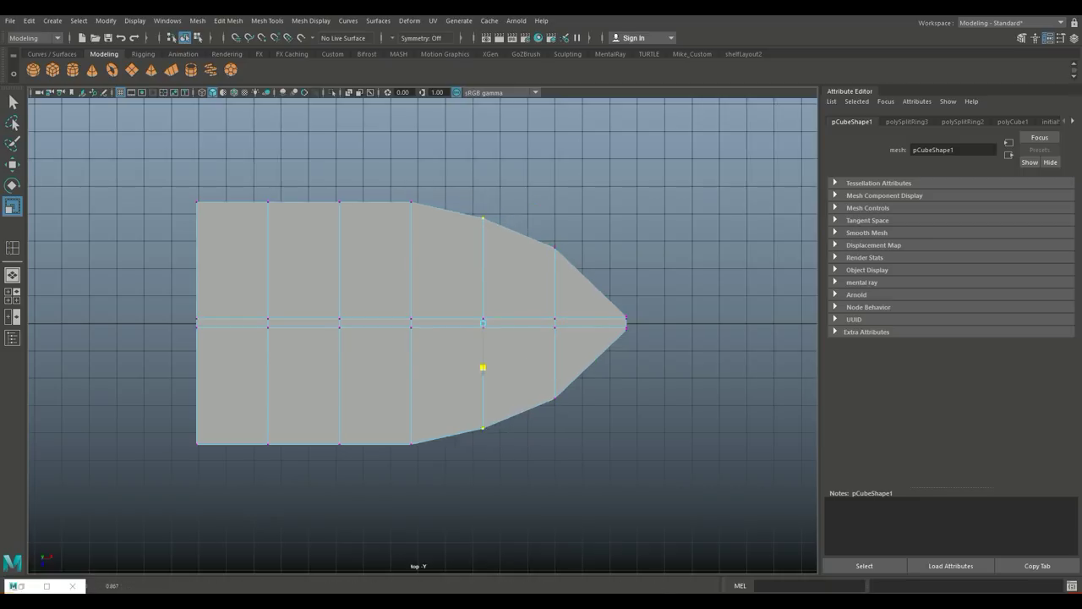
pyautogui.moveTo(411, 374); pyautogui.dragTo(411, 362)
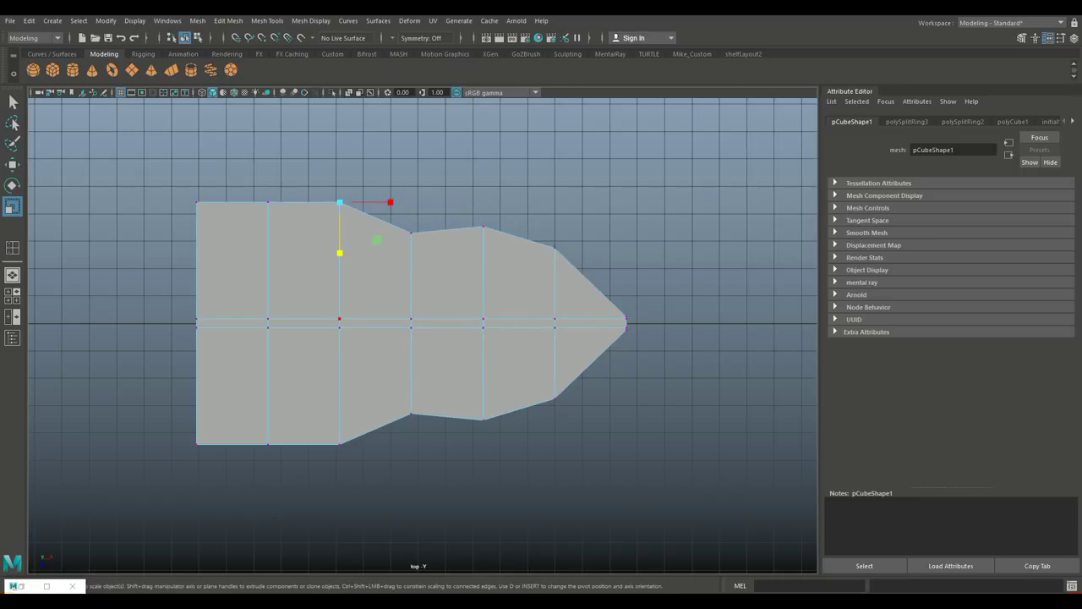
pyautogui.moveTo(339, 373); pyautogui.dragTo(339, 352)
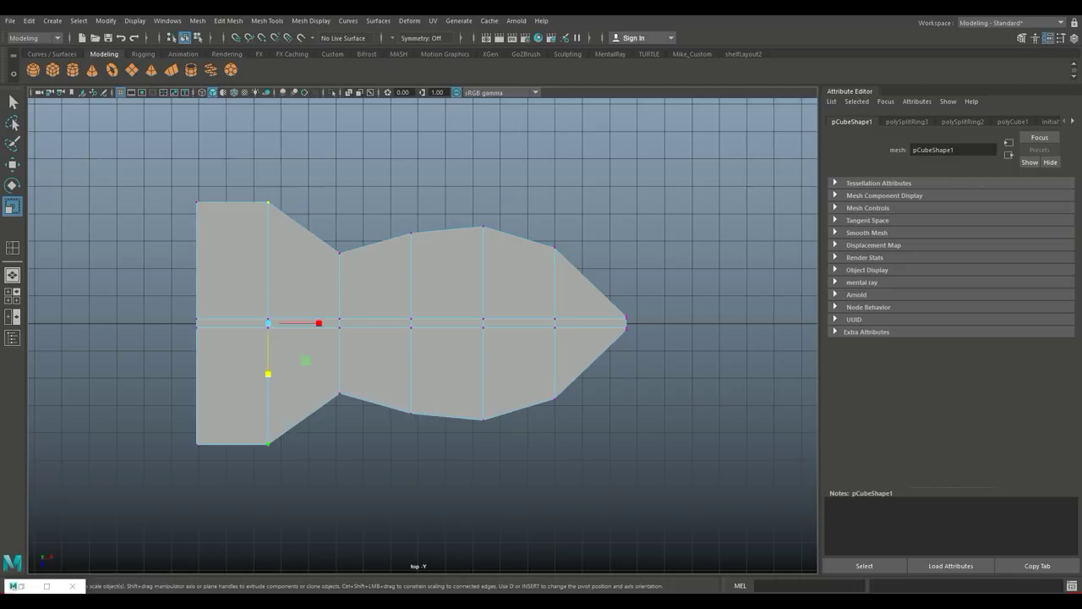
pyautogui.moveTo(268, 373); pyautogui.dragTo(268, 338)
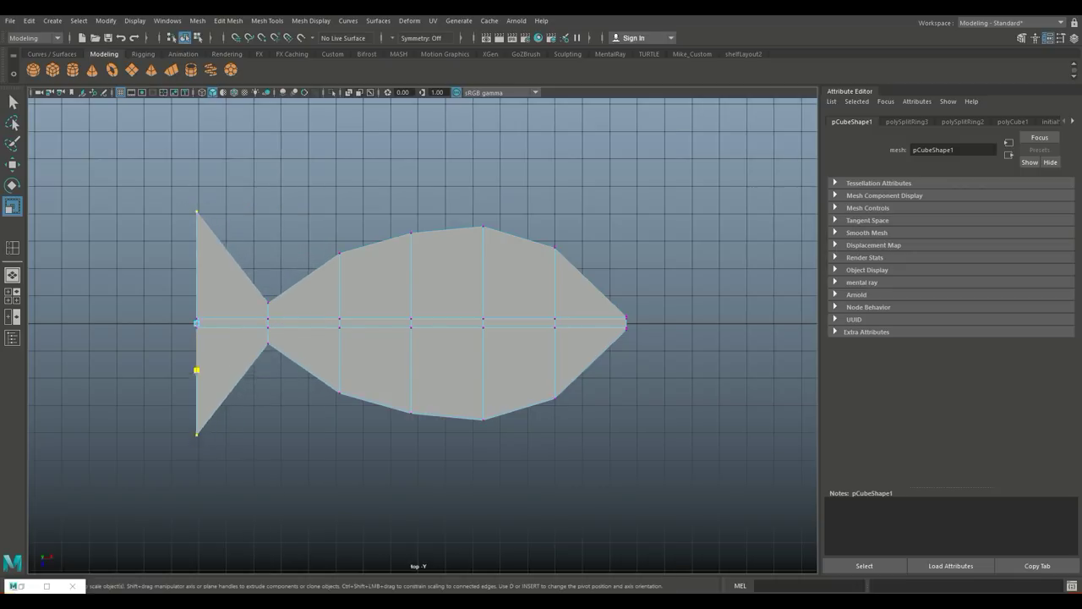
pyautogui.moveTo(196, 374); pyautogui.dragTo(196, 328)
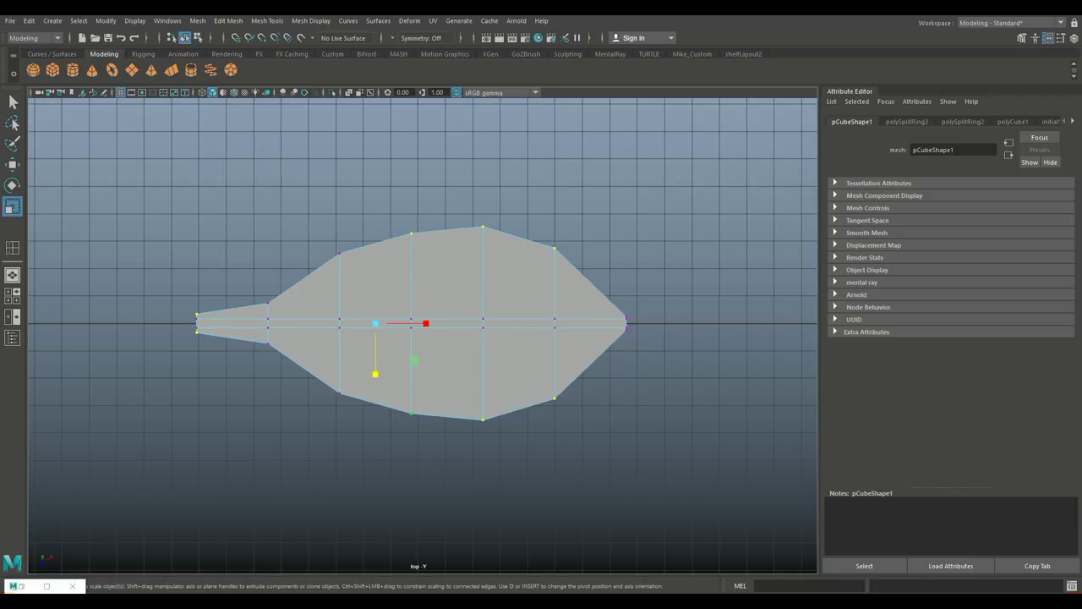
# Shift the middle columns to slant the vein edges and extend the leaf tip
pyautogui.moveTo(427, 322); pyautogui.dragTo(450, 323)
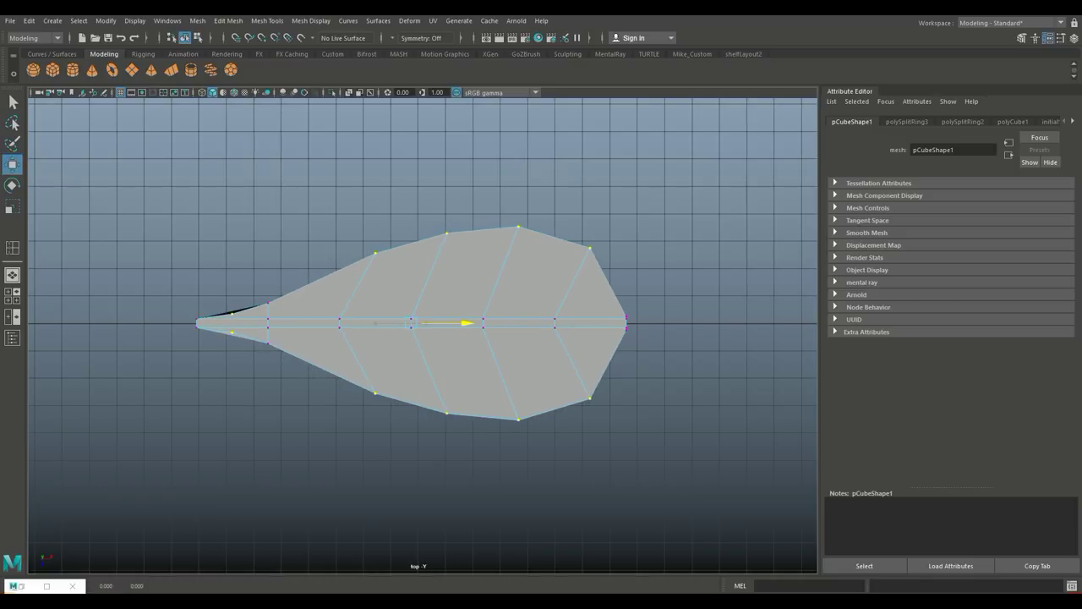
pyautogui.hotkey('ctrl', 'z')
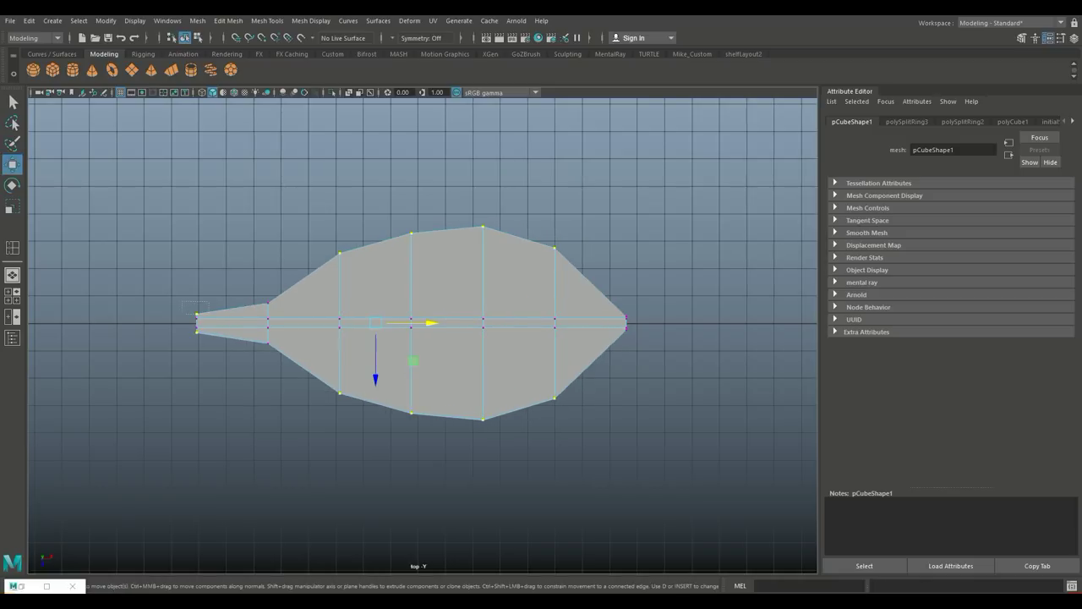
pyautogui.moveTo(490, 322); pyautogui.dragTo(520, 322)
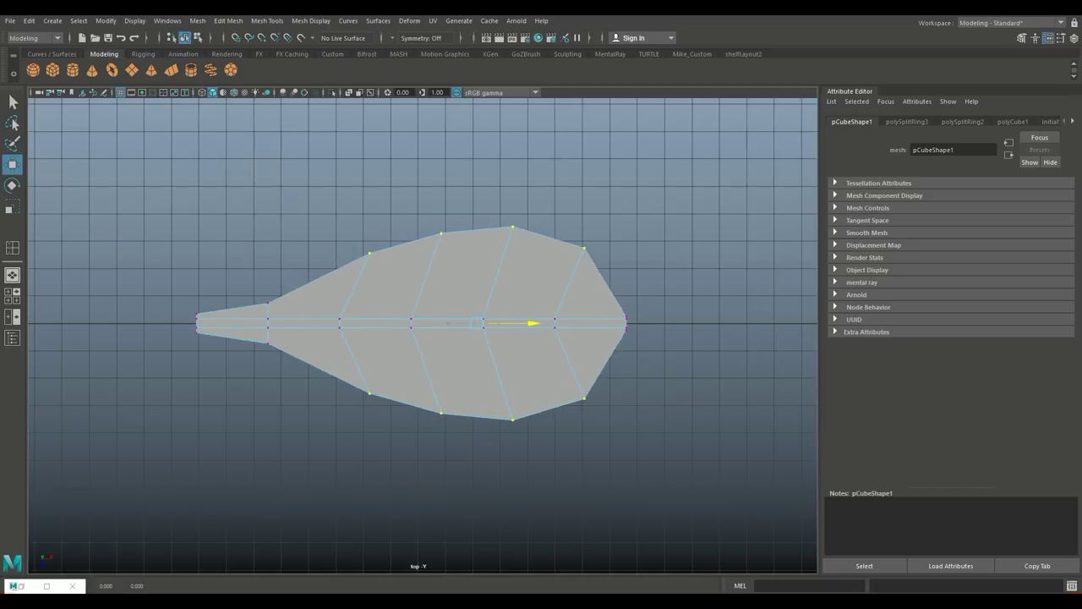
pyautogui.click(626, 318)
pyautogui.moveTo(668, 323); pyautogui.dragTo(686, 322)
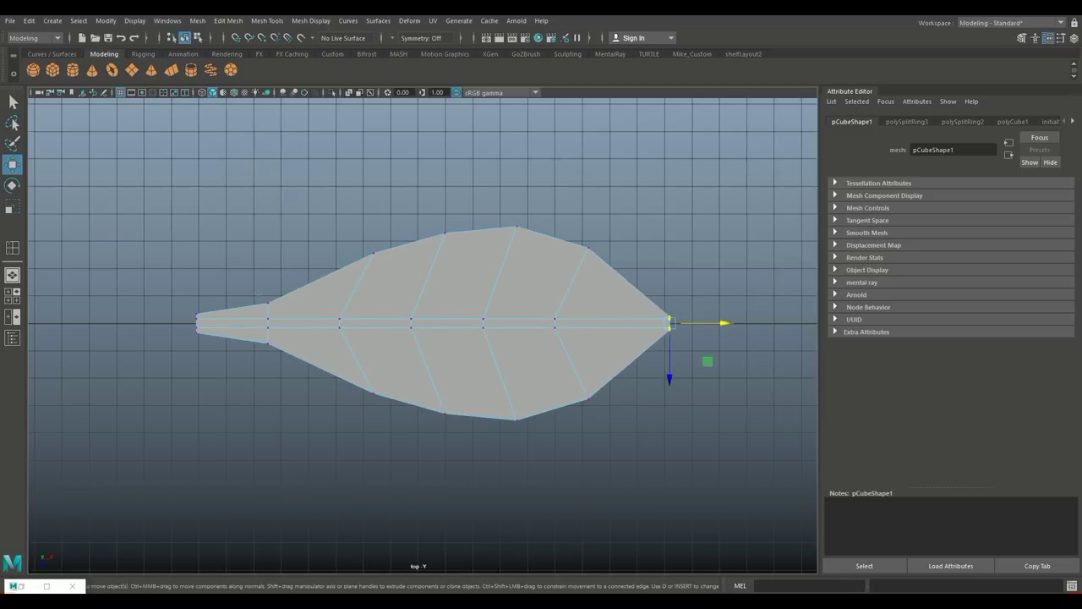
pyautogui.press('r')
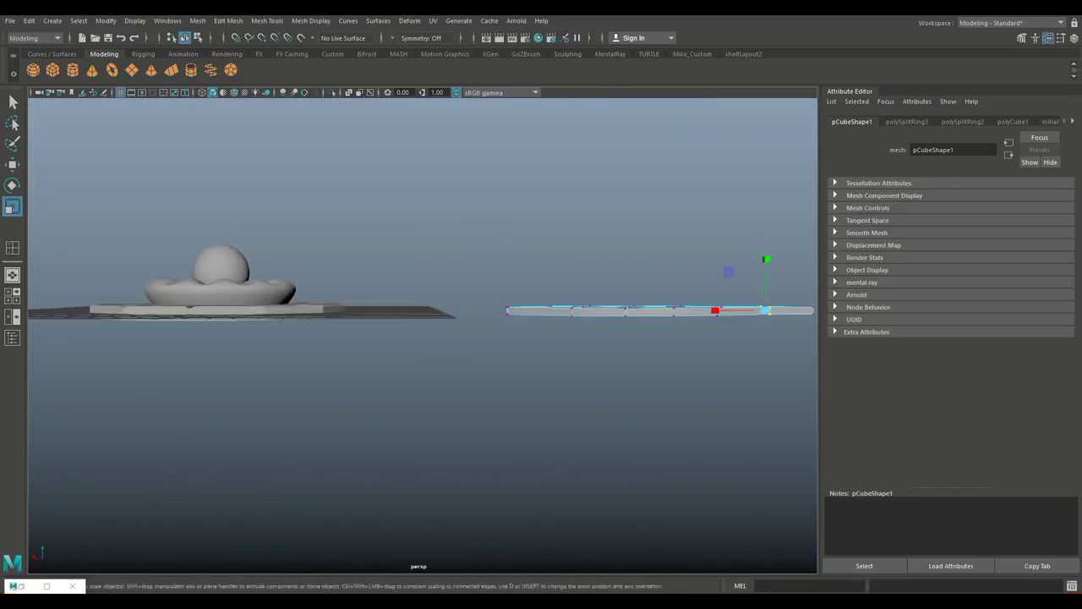
pyautogui.keyDown('alt'); pyautogui.moveTo(381, 296); pyautogui.dragTo(419, 263); pyautogui.keyUp('alt')
pyautogui.rightClick(418, 263)
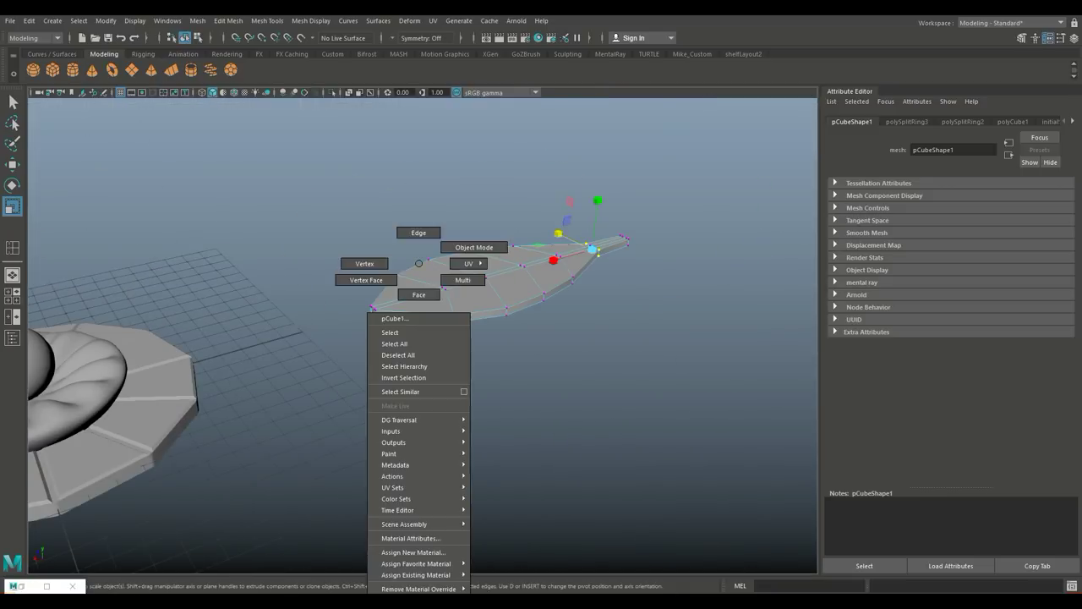
# Return the leaf to object mode and add a Nonlinear Bend deformer, bend1, to it
pyautogui.moveTo(419, 263); pyautogui.dragTo(419, 232, button='right')
pyautogui.keyDown('alt'); pyautogui.moveTo(418, 245); pyautogui.dragTo(410, 303); pyautogui.keyUp('alt')
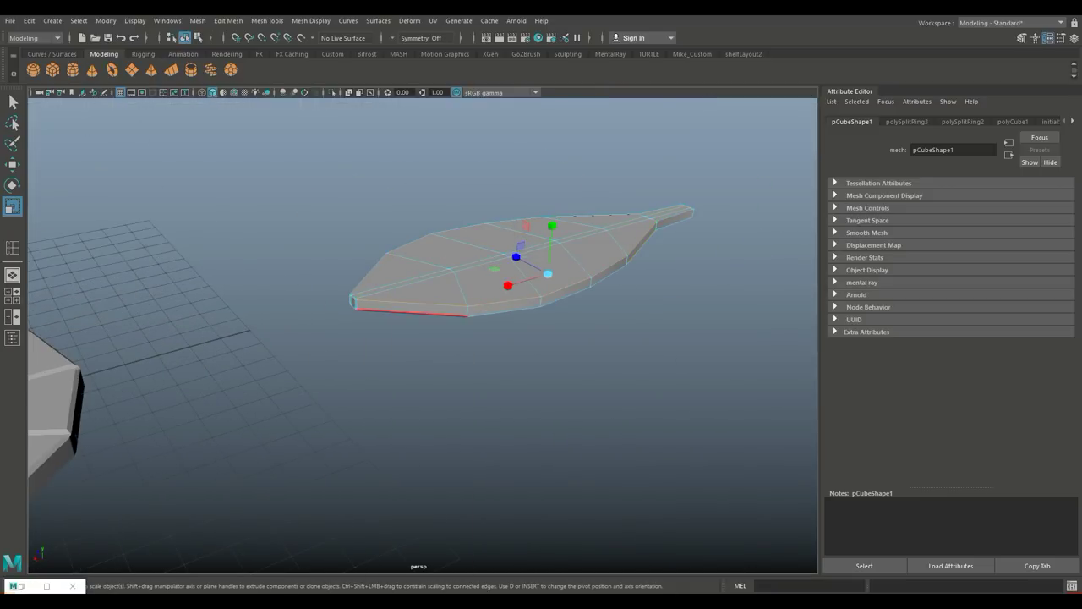
pyautogui.moveTo(412, 312)
pyautogui.keyDown('alt'); pyautogui.mouseDown()
pyautogui.moveTo(279, 336)
pyautogui.moveTo(419, 313)
pyautogui.mouseUp(); pyautogui.keyUp('alt')
pyautogui.keyDown('alt'); pyautogui.moveTo(579, 441); pyautogui.dragTo(482, 251); pyautogui.keyUp('alt')
pyautogui.moveTo(482, 252); pyautogui.dragTo(496, 244, button='right')
pyautogui.click(538, 236)
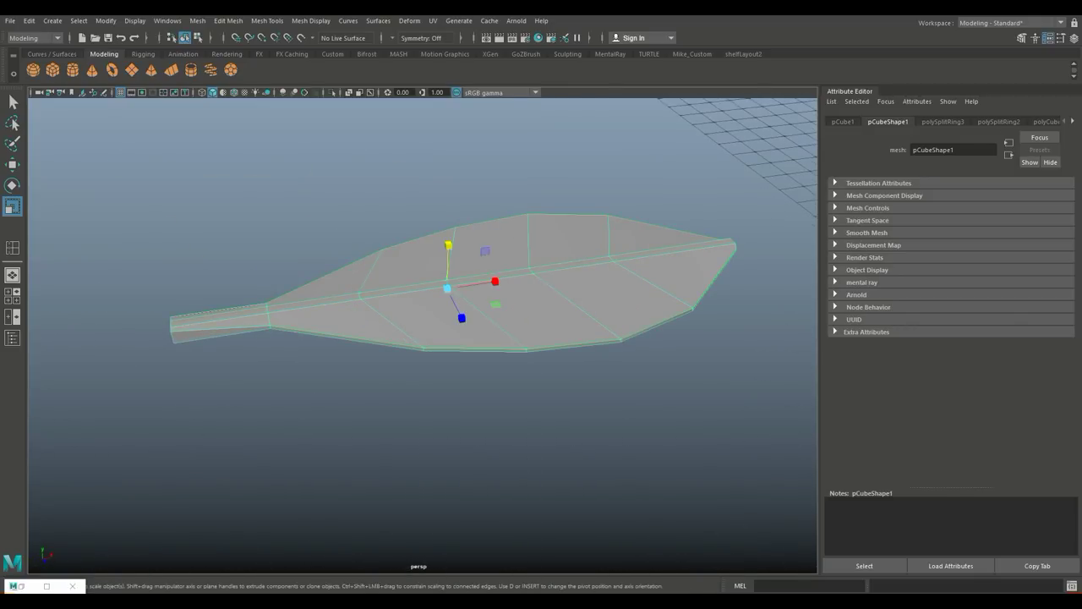
pyautogui.click(410, 20)
pyautogui.click(562, 198)
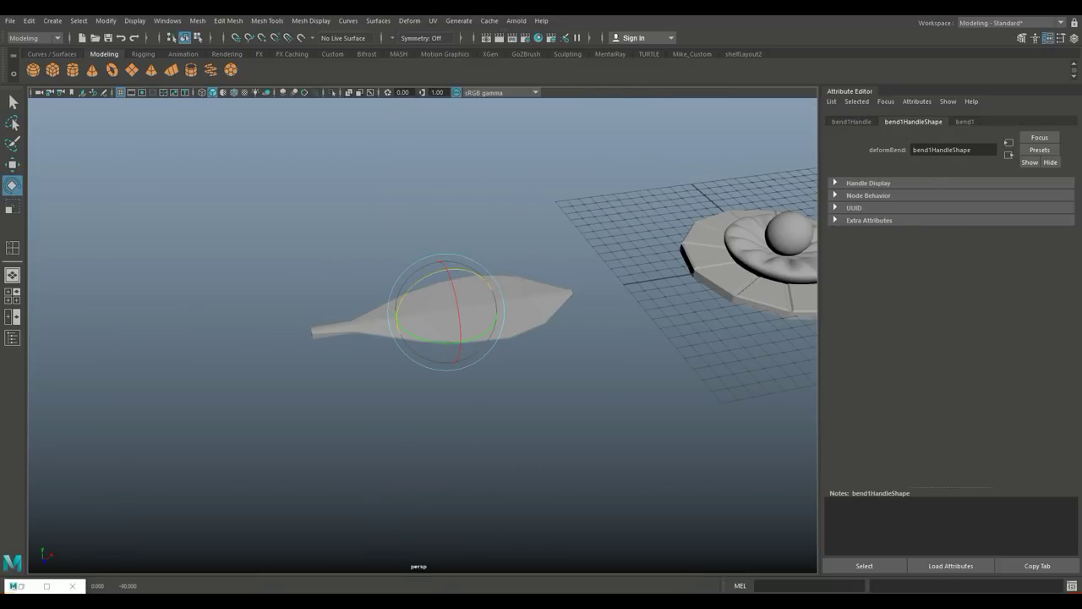
# Set the bend1 deformer's curvature to about -37 so the leaf curves upward
pyautogui.click(965, 121)
pyautogui.moveTo(1013, 195); pyautogui.dragTo(1000, 195)
pyautogui.moveTo(440, 381)
pyautogui.keyDown('alt'); pyautogui.mouseDown()
pyautogui.moveTo(507, 364)
pyautogui.moveTo(439, 380)
pyautogui.mouseUp(); pyautogui.keyUp('alt')
pyautogui.click(423, 474)
# Delete the leaf's history to bake the bend into the mesh
pyautogui.click(440, 325)
pyautogui.click(29, 21)
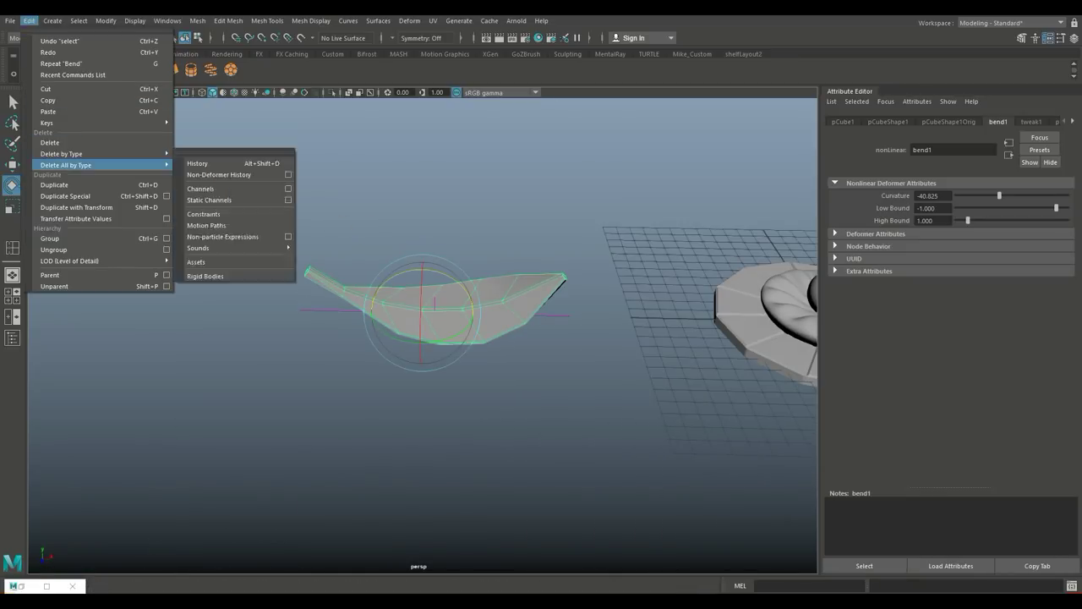
pyautogui.click(194, 163)
# Extrude the end face of the curved leaf's stem
pyautogui.moveTo(423, 381)
pyautogui.keyDown('alt'); pyautogui.mouseDown()
pyautogui.moveTo(474, 338)
pyautogui.moveTo(389, 355)
pyautogui.mouseUp(); pyautogui.keyUp('alt')
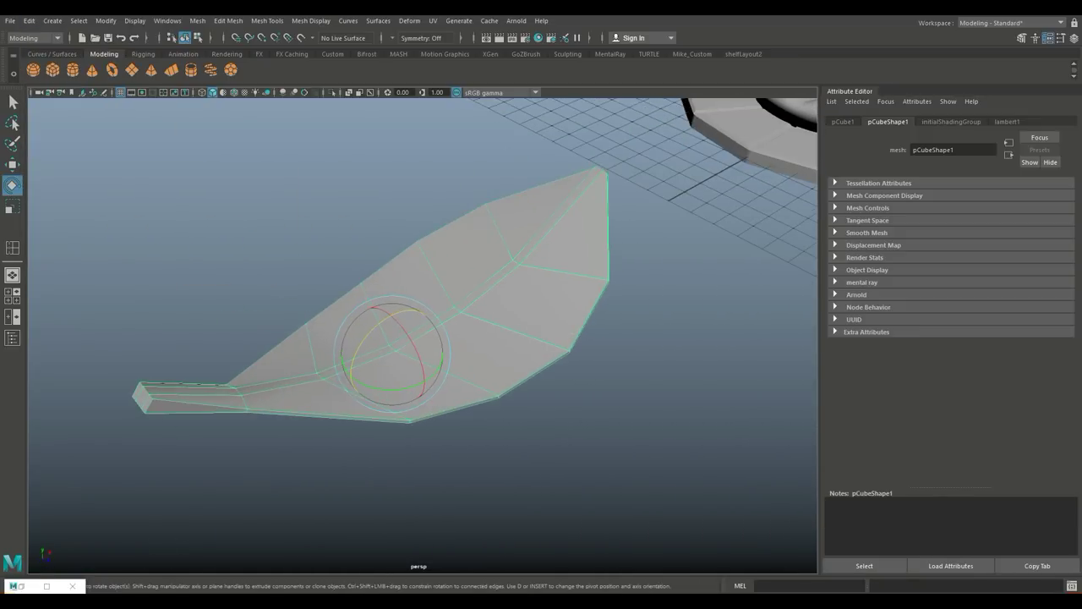
pyautogui.moveTo(577, 198); pyautogui.dragTo(527, 183, button='right')
pyautogui.moveTo(254, 381)
pyautogui.keyDown('alt'); pyautogui.mouseDown()
pyautogui.moveTo(338, 364)
pyautogui.moveTo(263, 241)
pyautogui.mouseUp(); pyautogui.keyUp('alt')
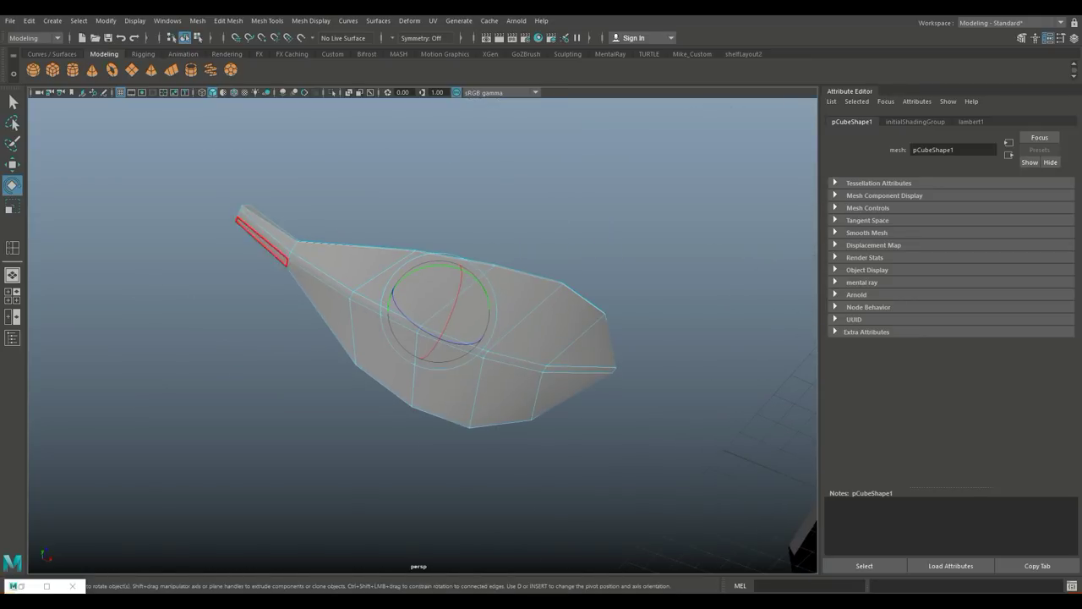
pyautogui.keyDown('alt'); pyautogui.moveTo(580, 369); pyautogui.dragTo(474, 338); pyautogui.keyUp('alt')
pyautogui.hotkey('ctrl', 'e')
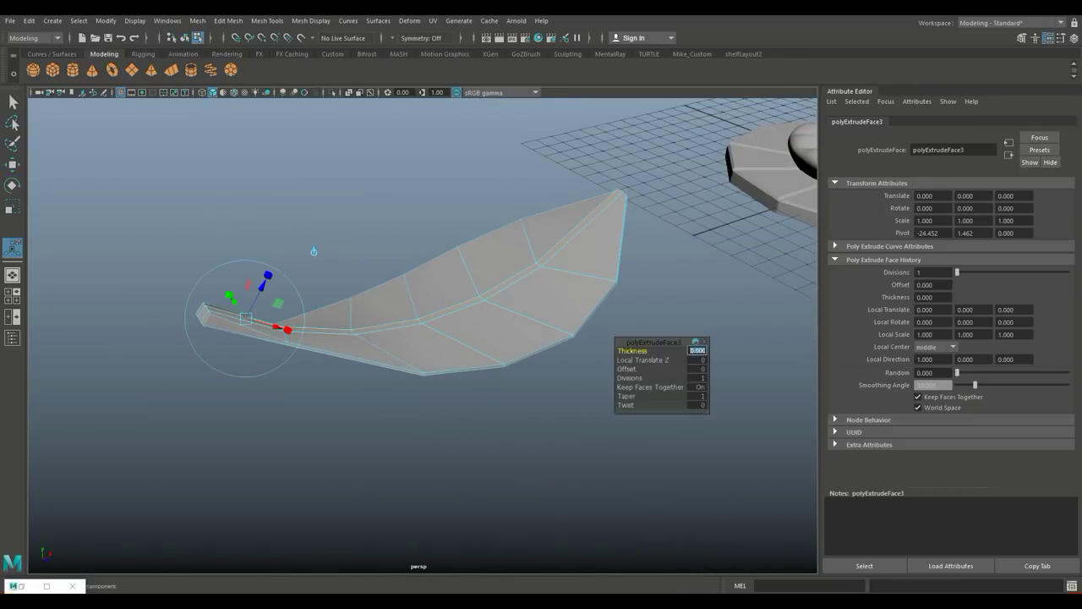
# Try Mesh > Smooth on the leaf, then undo the smoothing
pyautogui.press('F8')
pyautogui.click(197, 20)
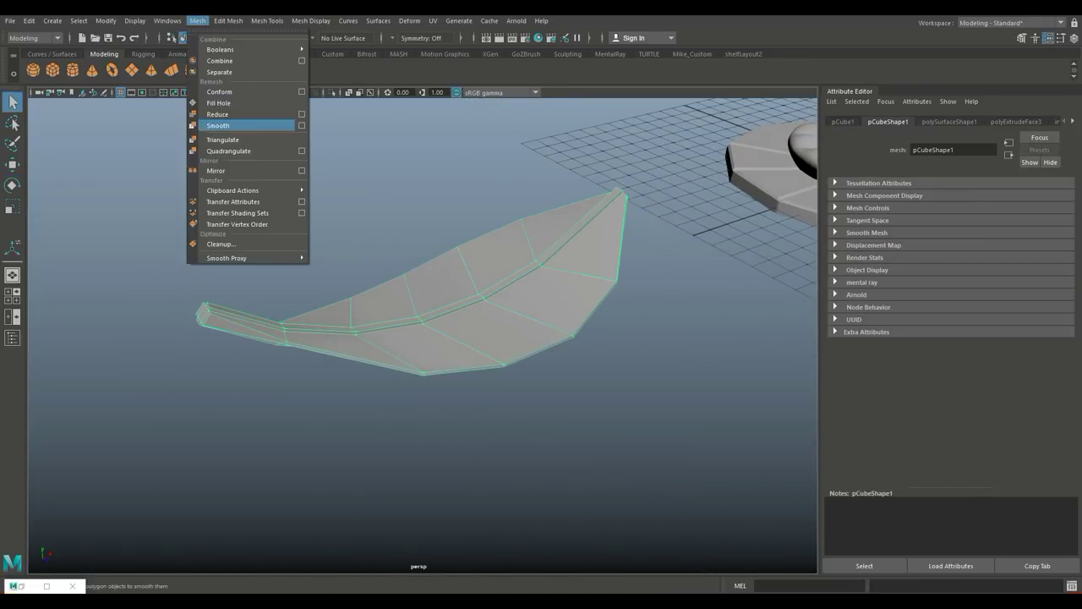
pyautogui.click(228, 125)
pyautogui.click(406, 474)
pyautogui.hotkey('ctrl', 'z')
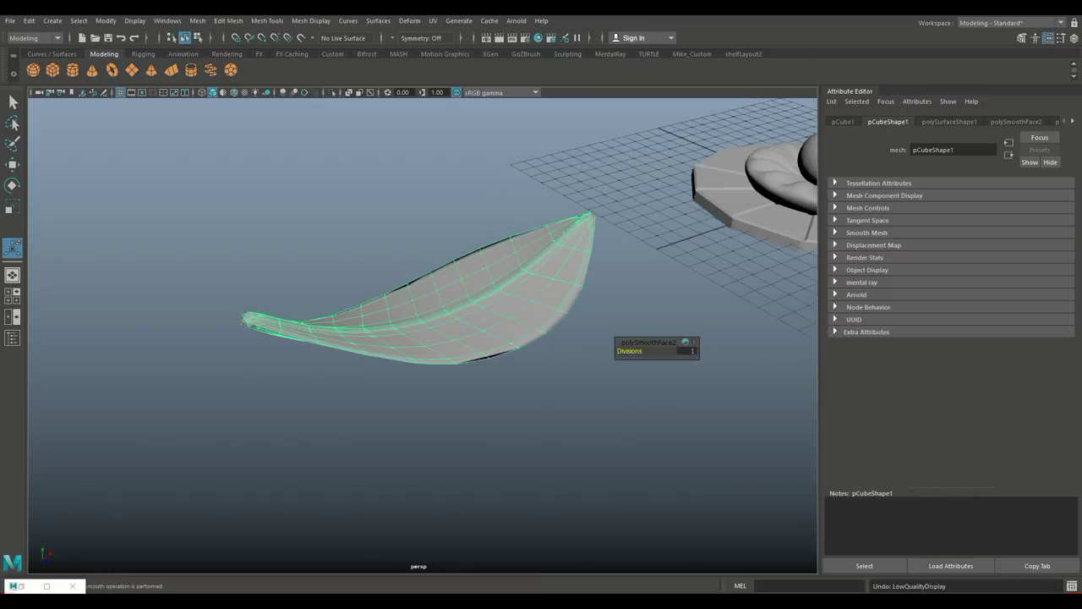
pyautogui.hotkey('ctrl', 'z')
# Insert an extra edge loop along the leaf
pyautogui.keyDown('alt'); pyautogui.moveTo(474, 338); pyautogui.dragTo(372, 313); pyautogui.keyUp('alt')
pyautogui.click(311, 20)
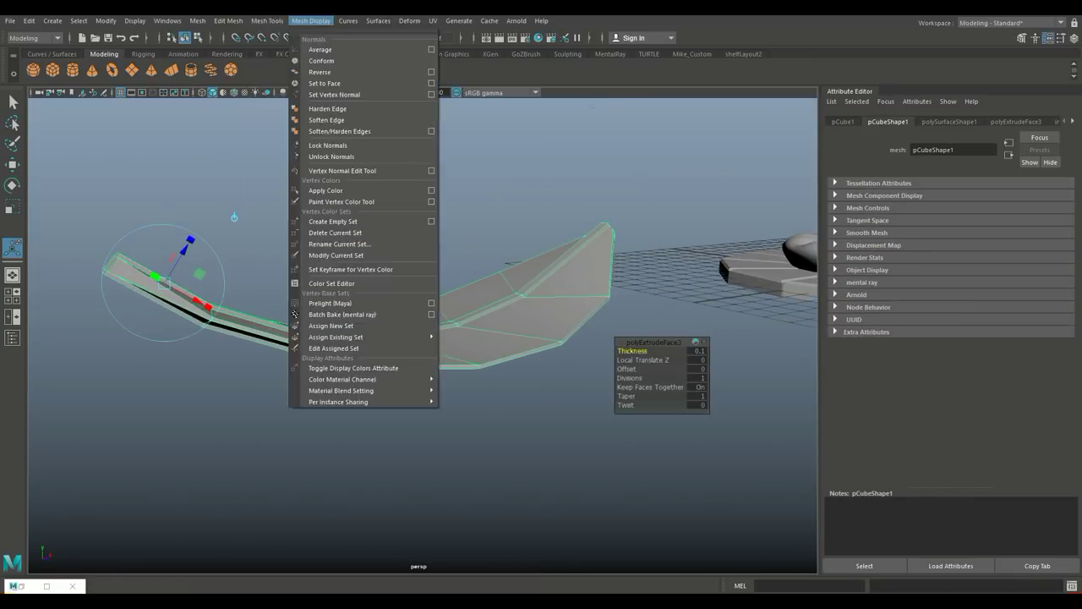
pyautogui.click(292, 115)
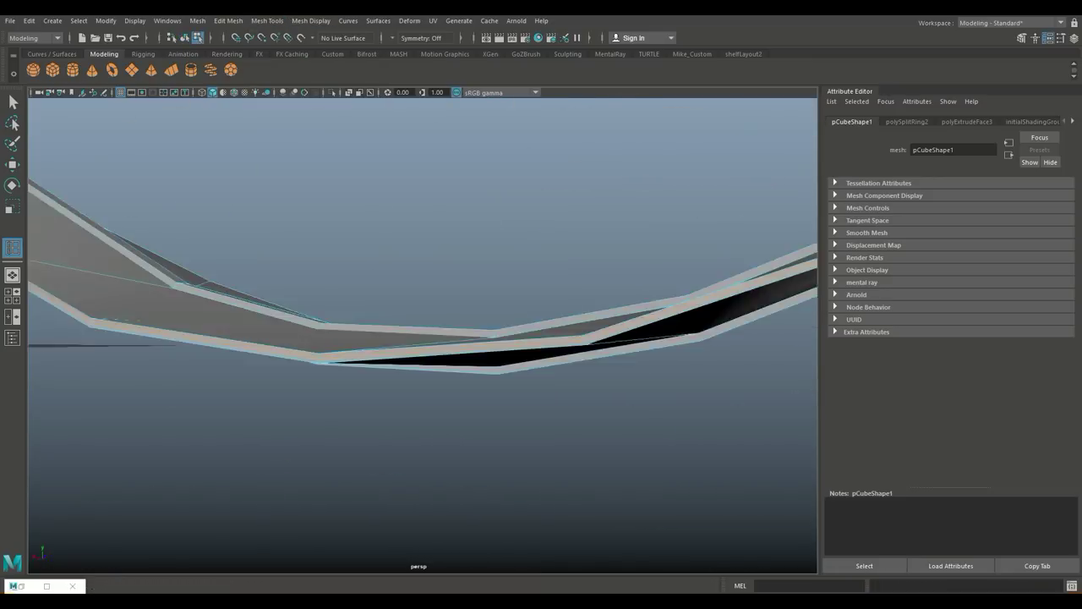
pyautogui.press('q')
# Smooth the leaf again into a rounded, finely subdivided shape
pyautogui.click(197, 20)
pyautogui.click(218, 126)
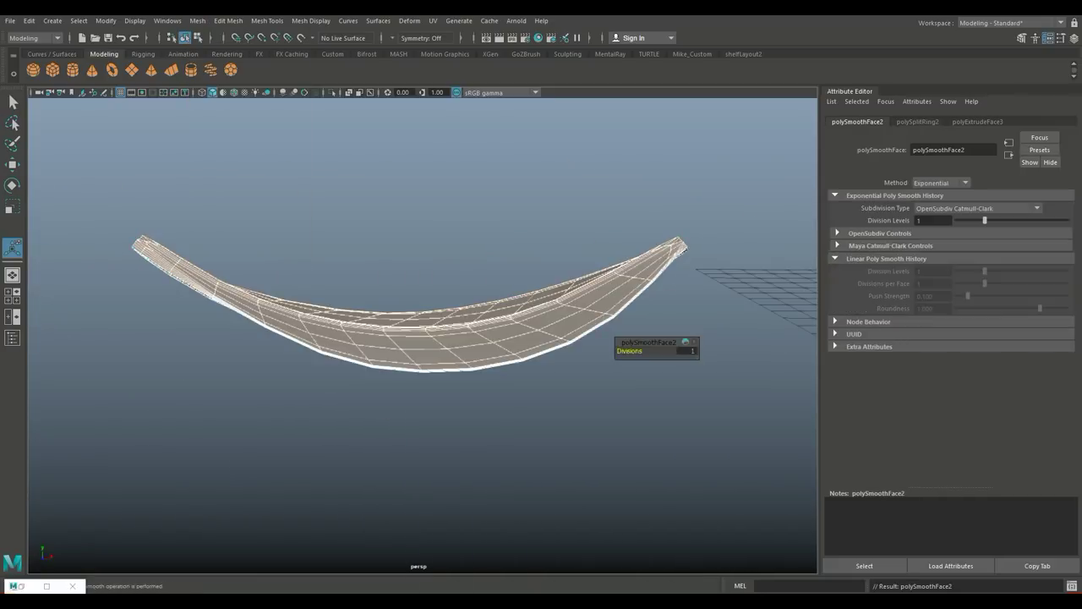
pyautogui.click(427, 358)
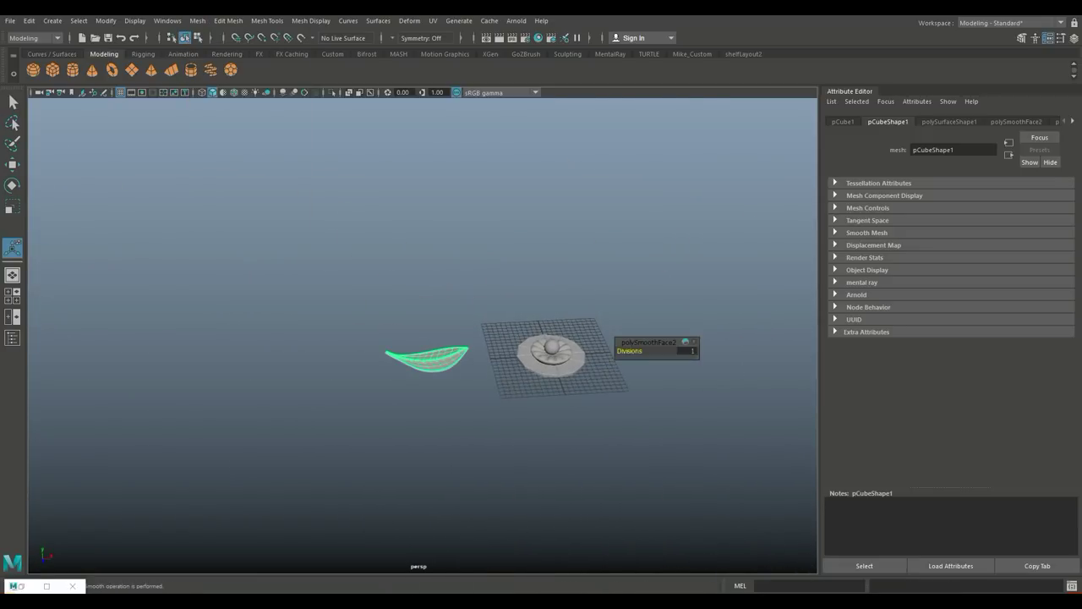
# Rotate the leaf upright, create a polygon cylinder and raise it above the base
pyautogui.press('e')
pyautogui.scroll(1, 644, 338)
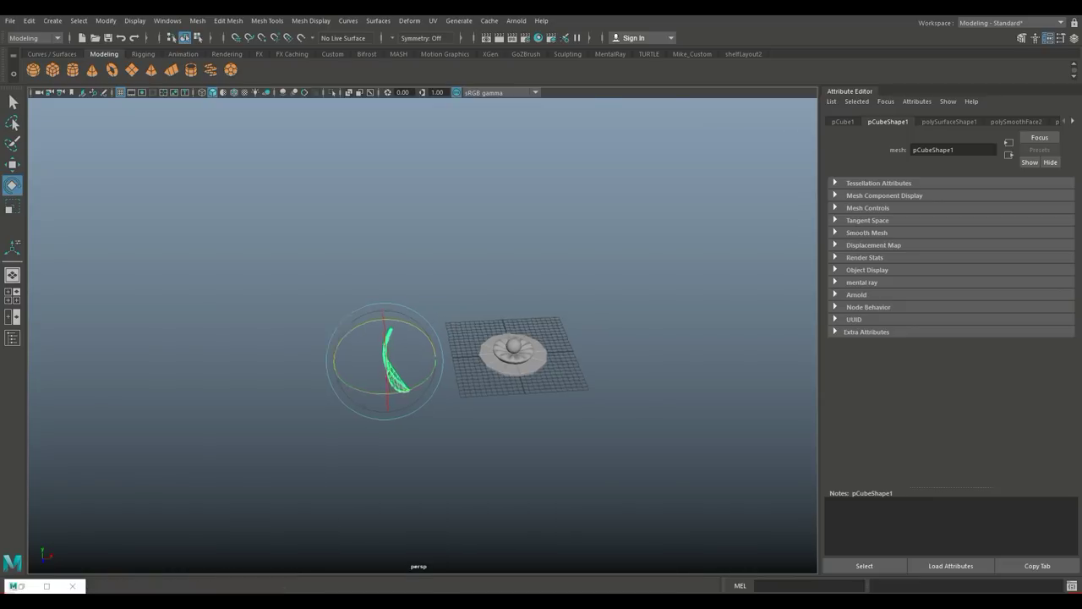
pyautogui.scroll(4, 645, 338)
pyautogui.click(73, 69)
pyautogui.press('w')
pyautogui.moveTo(461, 372)
pyautogui.mouseDown()
pyautogui.moveTo(461, 254)
pyautogui.moveTo(507, 258)
pyautogui.mouseUp()
# Scale the cylinder into a tall, thin stem rising from the central sphere
pyautogui.press('r')
pyautogui.scroll(-3, 438, 321)
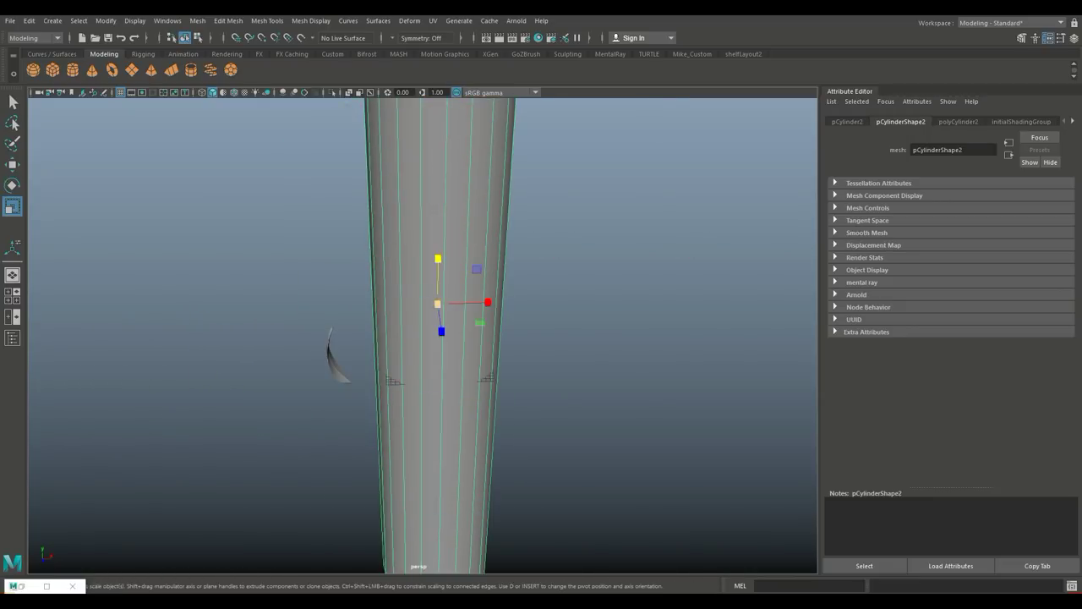
pyautogui.moveTo(438, 302); pyautogui.dragTo(427, 303)
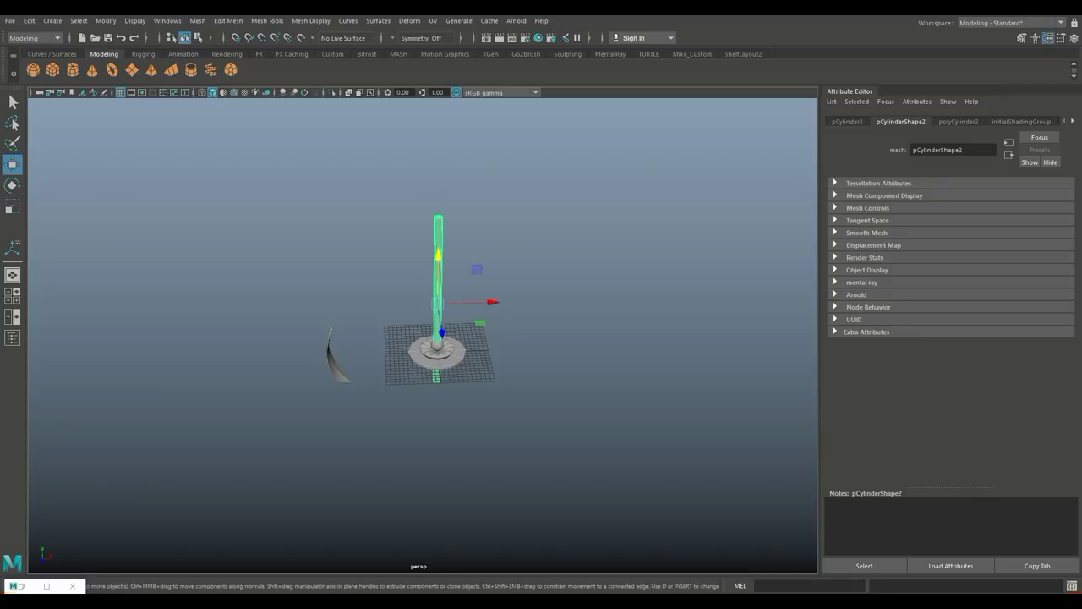
pyautogui.press('r')
pyautogui.moveTo(438, 222); pyautogui.dragTo(438, 245)
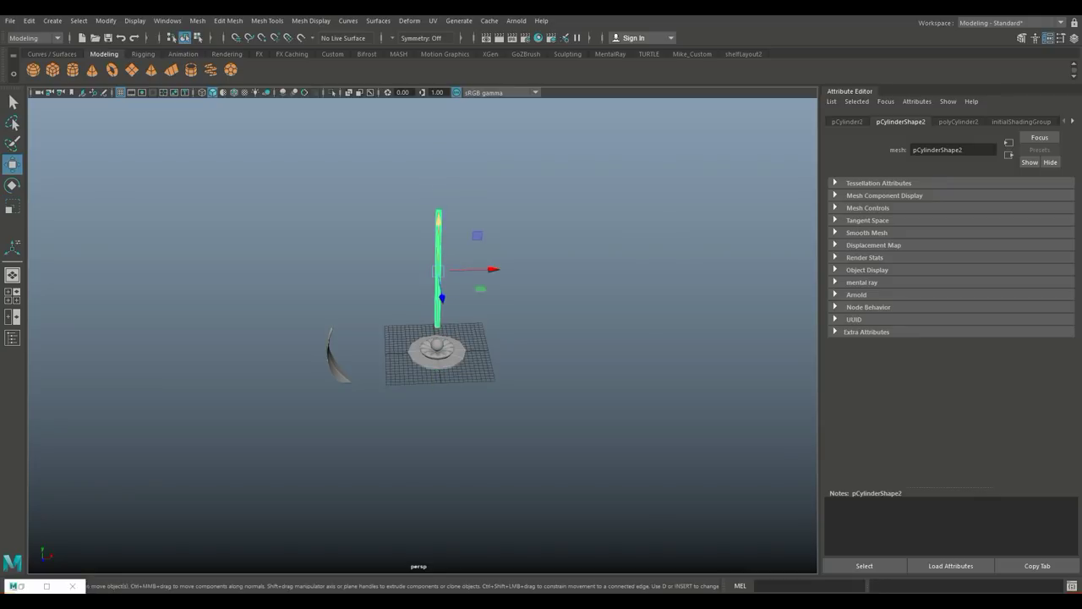
pyautogui.scroll(5, 279, 440)
# In front view, move the leaf right beside the stem and shrink it
pyautogui.click(216, 381)
pyautogui.press('space')
pyautogui.press('space')
pyautogui.moveTo(161, 364); pyautogui.dragTo(499, 364)
pyautogui.moveTo(505, 237); pyautogui.dragTo(474, 243)
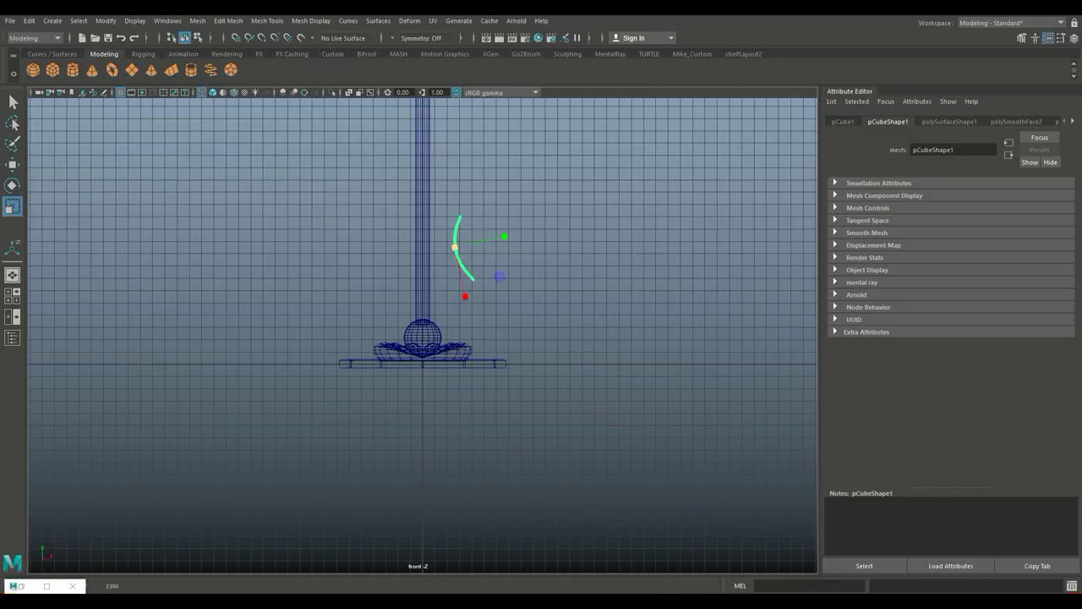
# Narrow the leaf, rotate it and move it down against the stalk
pyautogui.moveTo(538, 229); pyautogui.dragTo(496, 244)
pyautogui.press('e')
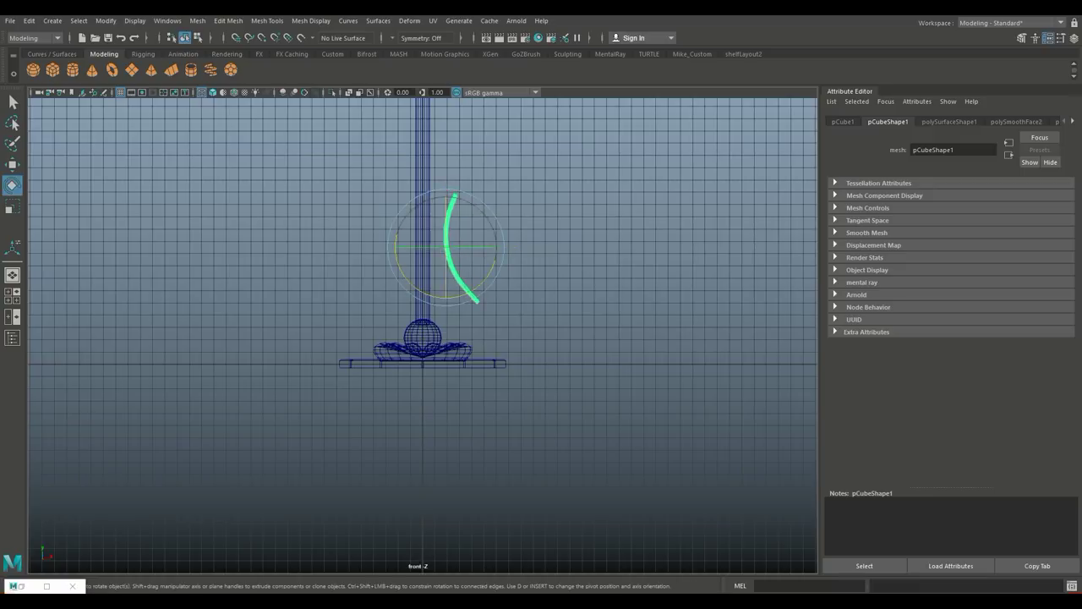
pyautogui.press('space')
pyautogui.press('space')
pyautogui.moveTo(423, 338)
pyautogui.keyDown('alt'); pyautogui.mouseDown()
pyautogui.moveTo(474, 321)
pyautogui.moveTo(431, 334)
pyautogui.moveTo(419, 406)
pyautogui.mouseUp(); pyautogui.keyUp('alt')
pyautogui.press('w')
pyautogui.scroll(-3, 423, 339)
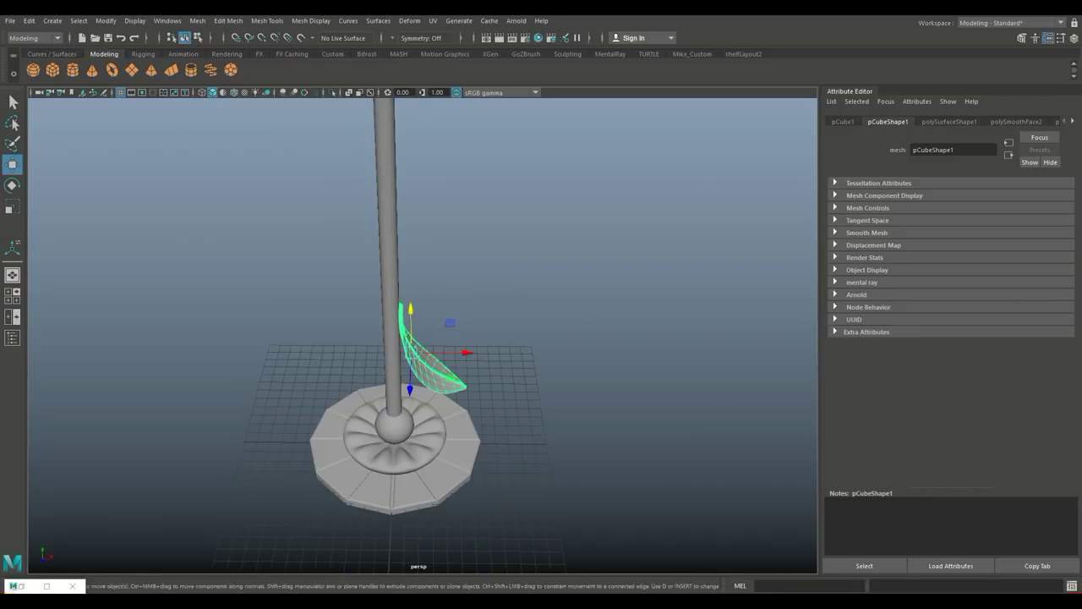
# Maximize the top view in wireframe and zoom in on the leaf and stalk
pyautogui.press('space')
pyautogui.press('space')
pyautogui.press('4')
pyautogui.scroll(-1, 355, 339)
pyautogui.scroll(2, 258, 318)
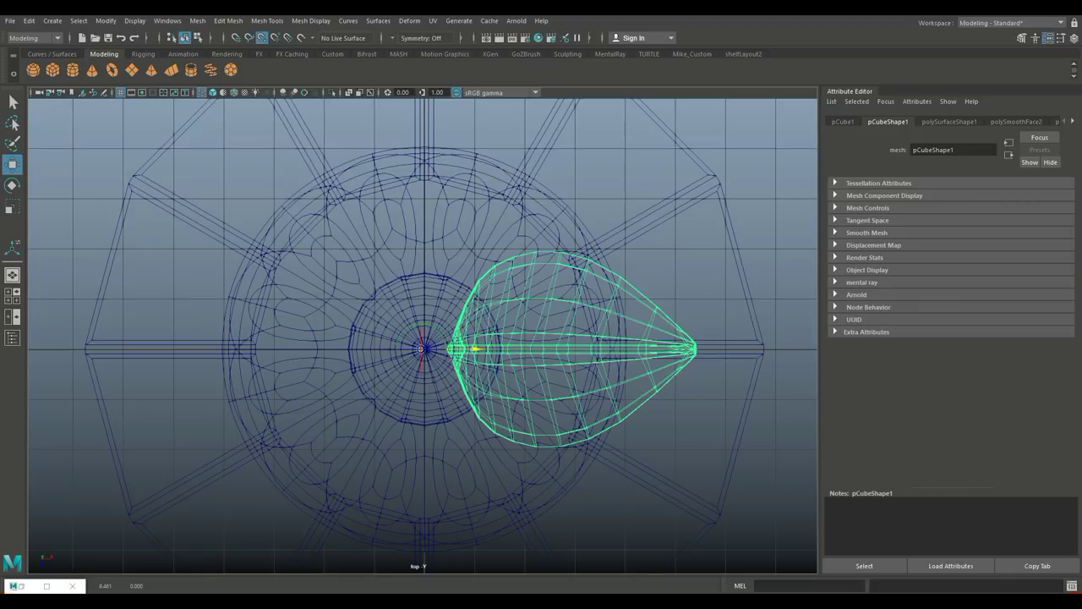
# Move the leaf's pivot to the centre of the stem
pyautogui.scroll(1, 423, 334)
pyautogui.press('d')
pyautogui.scroll(-3, 422, 336)
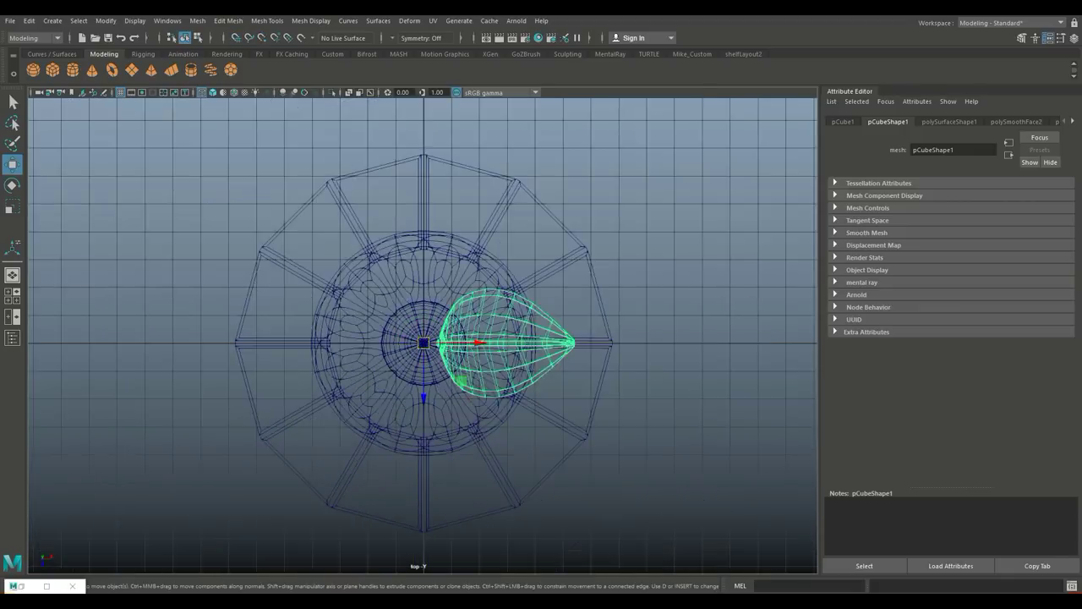
pyautogui.scroll(1, 423, 336)
# Rotate a copy of the leaf around the stem and repeat it into a ring of eight
pyautogui.press('e')
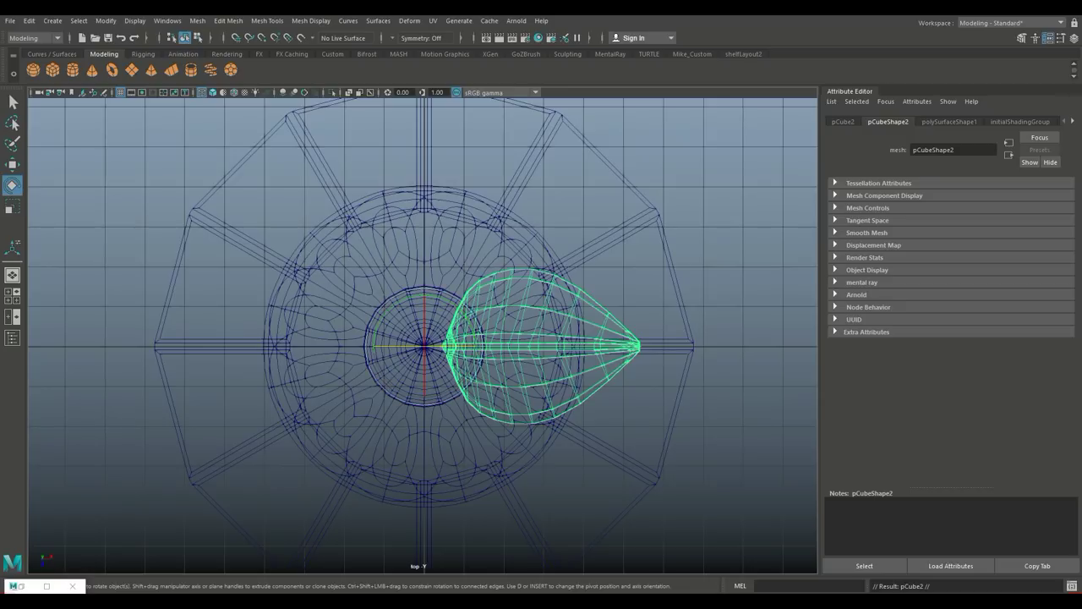
pyautogui.keyDown('shift'); pyautogui.moveTo(480, 322); pyautogui.dragTo(448, 287); pyautogui.keyUp('shift')
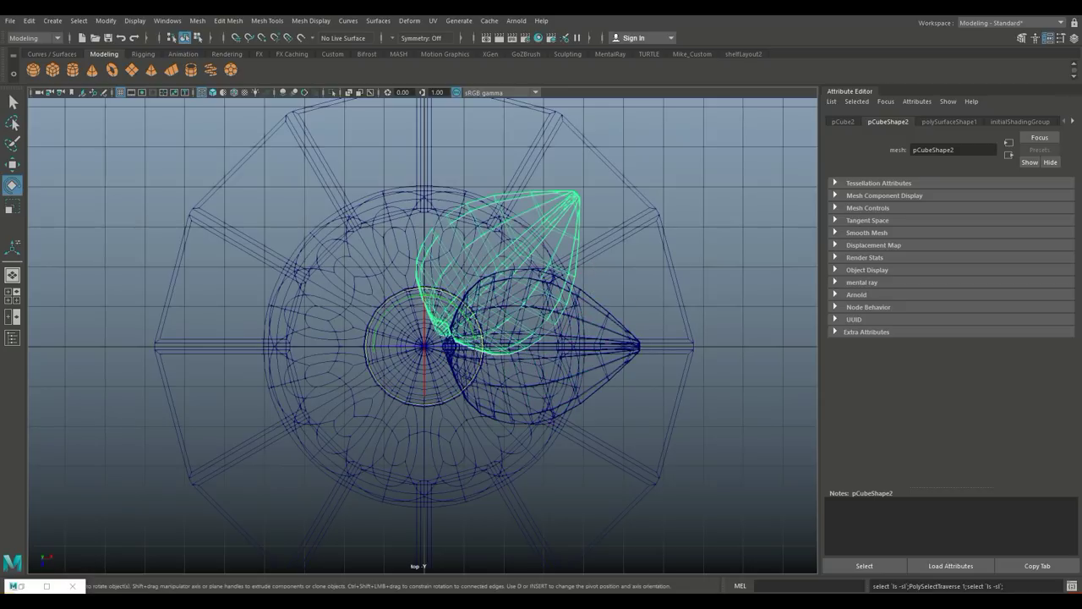
pyautogui.hotkey('ctrl', 'z')
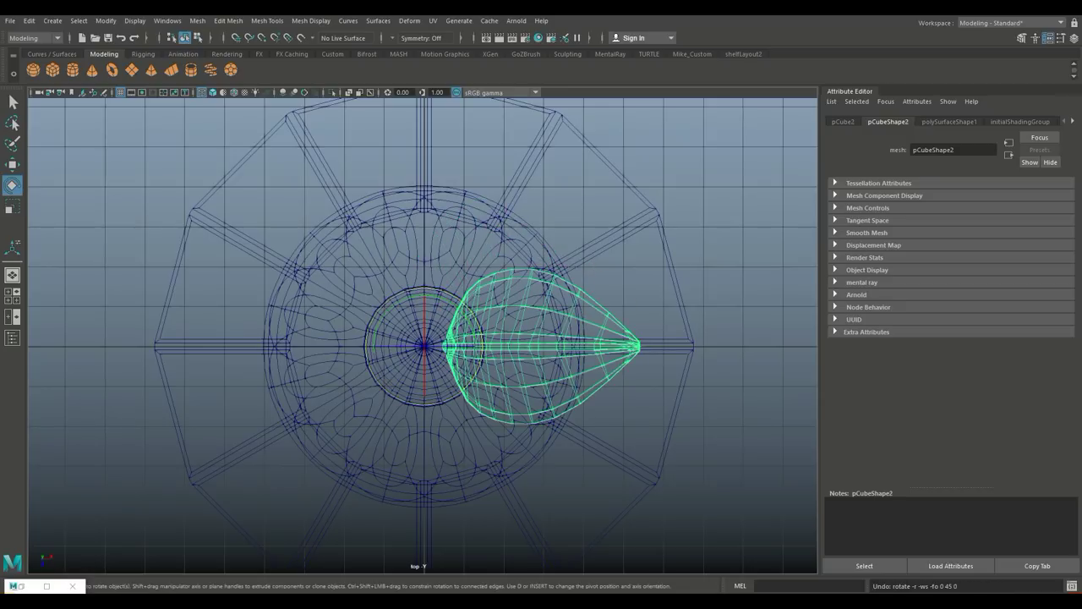
pyautogui.keyDown('shift'); pyautogui.moveTo(465, 319); pyautogui.dragTo(444, 288); pyautogui.keyUp('shift')
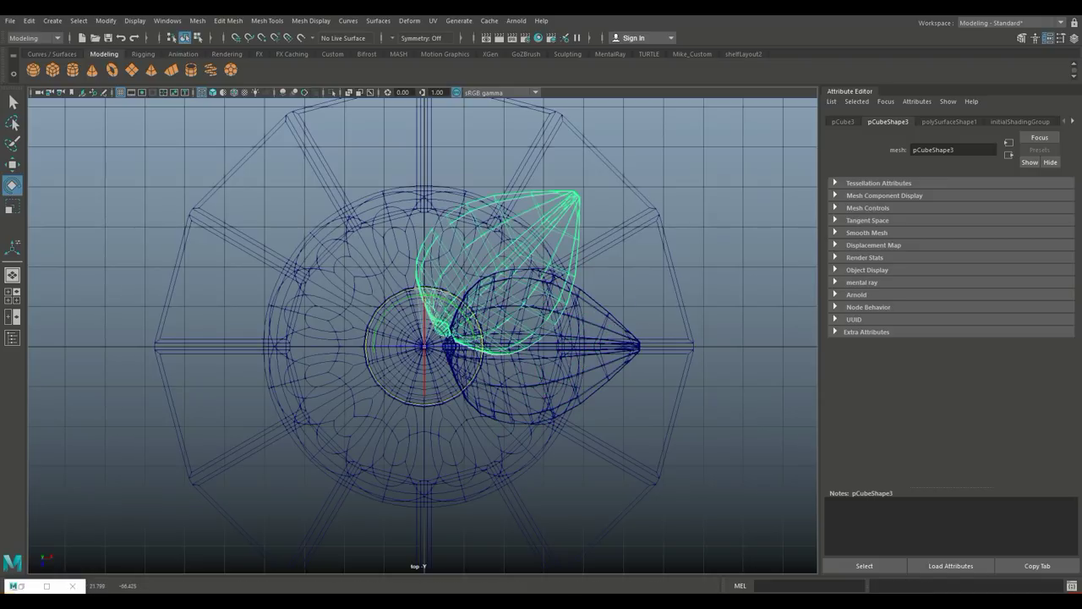
pyautogui.hotkey('shift', 'd')
pyautogui.hotkey('shift', 'd')
pyautogui.hotkey('shift', 'd')
pyautogui.hotkey('shift', 'd')
pyautogui.hotkey('shift', 'd')
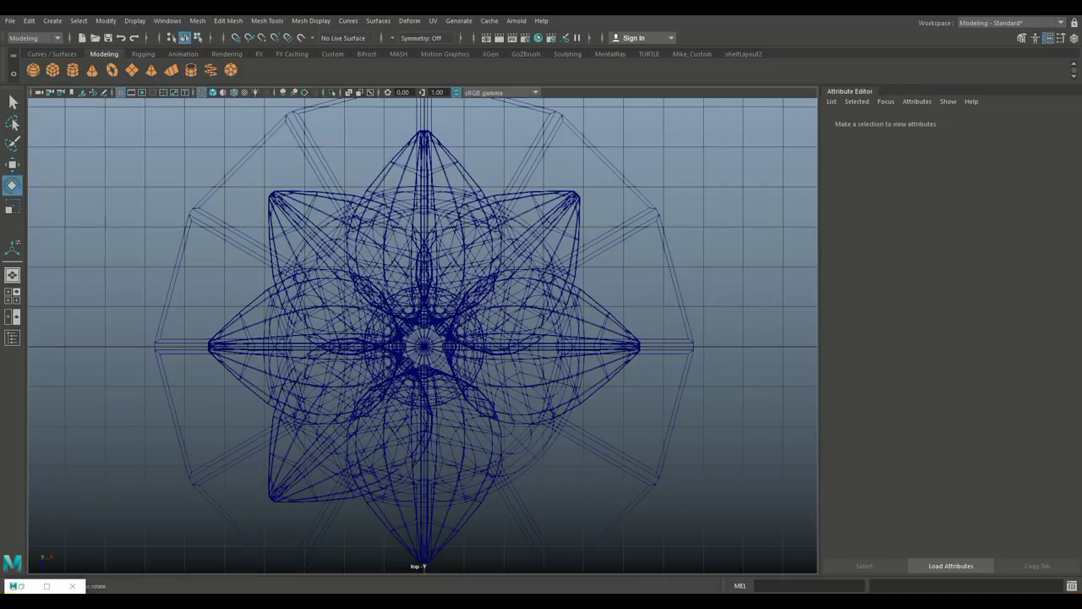
# Select all the petals and combine them into one mesh
pyautogui.click(254, 347)
pyautogui.keyDown('shift'); pyautogui.click(423, 195); pyautogui.keyUp('shift')
pyautogui.keyDown('shift'); pyautogui.click(583, 346); pyautogui.keyUp('shift')
pyautogui.keyDown('shift'); pyautogui.click(423, 499); pyautogui.keyUp('shift')
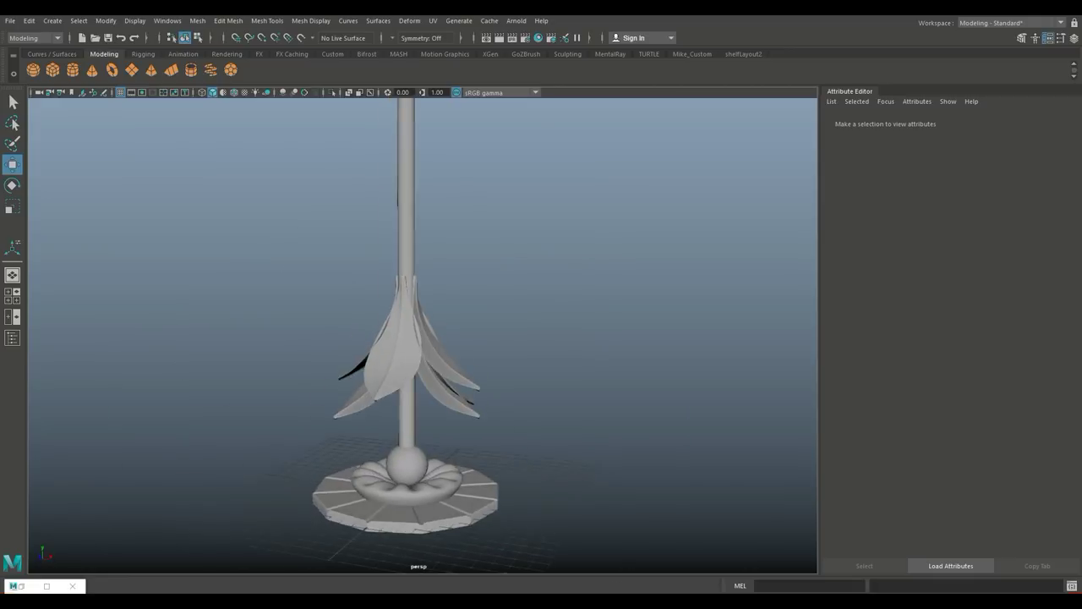
pyautogui.moveTo(264, 303); pyautogui.dragTo(537, 361)
pyautogui.click(197, 21)
pyautogui.click(222, 59)
# Try rotating the combined petals, then undo back to before the combine
pyautogui.press('e')
pyautogui.moveTo(439, 339); pyautogui.dragTo(463, 360)
pyautogui.hotkey('ctrl', 'z')
pyautogui.press('space')
pyautogui.press('space')
pyautogui.hotkey('ctrl', 'z')
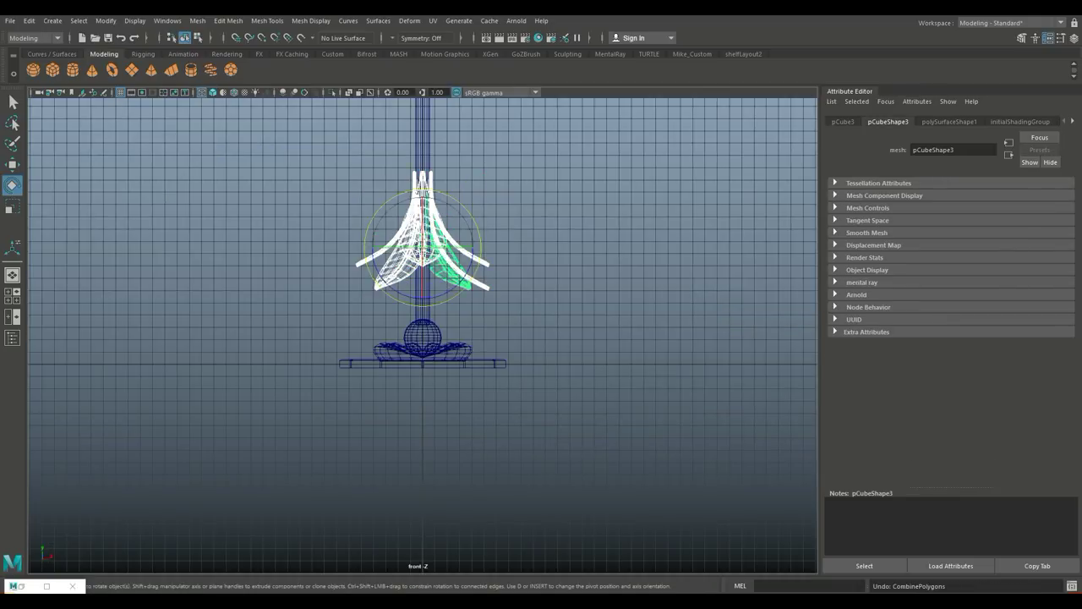
pyautogui.hotkey('ctrl', 'z')
pyautogui.hotkey('ctrl', 'z')
pyautogui.hotkey('ctrl', 'z')
pyautogui.hotkey('ctrl', 'z')
# Combine the petals again and flip them 180°, then undo those changes
pyautogui.click(197, 20)
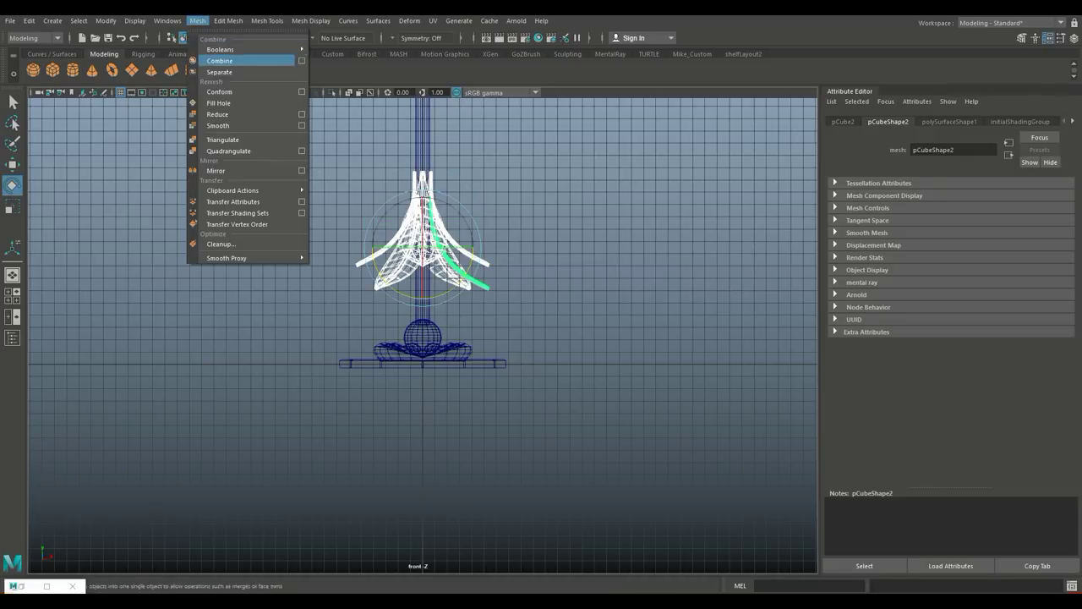
pyautogui.click(228, 60)
pyautogui.moveTo(473, 234); pyautogui.dragTo(372, 234)
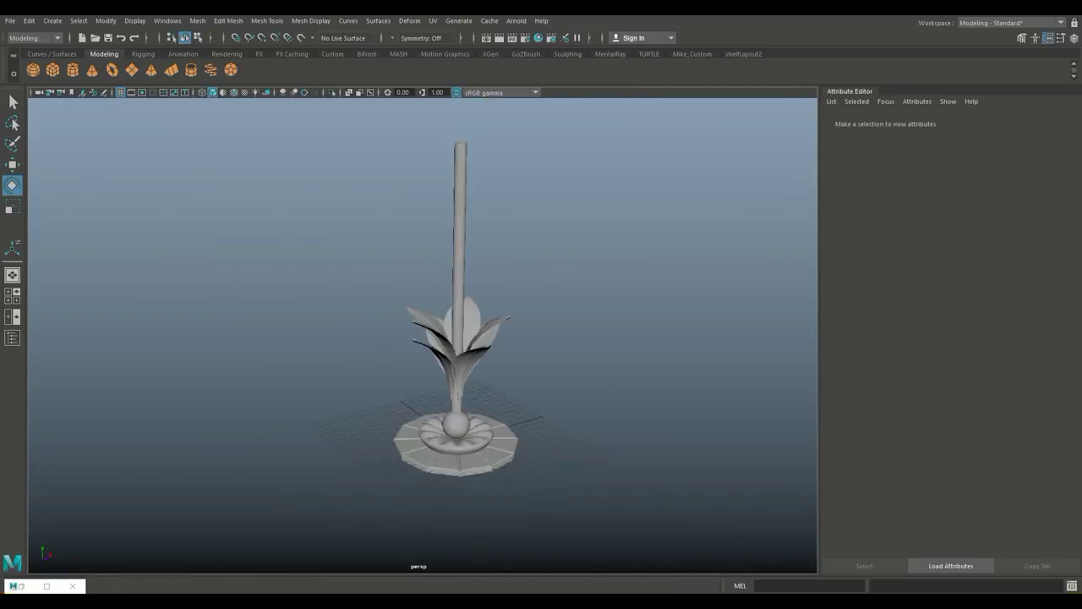
pyautogui.moveTo(423, 339)
pyautogui.keyDown('alt'); pyautogui.mouseDown()
pyautogui.moveTo(380, 333)
pyautogui.moveTo(372, 364)
pyautogui.moveTo(423, 305)
pyautogui.moveTo(423, 364)
pyautogui.moveTo(423, 313)
pyautogui.moveTo(440, 338)
pyautogui.moveTo(422, 305)
pyautogui.moveTo(423, 356)
pyautogui.mouseUp(); pyautogui.keyUp('alt')
pyautogui.click(508, 288)
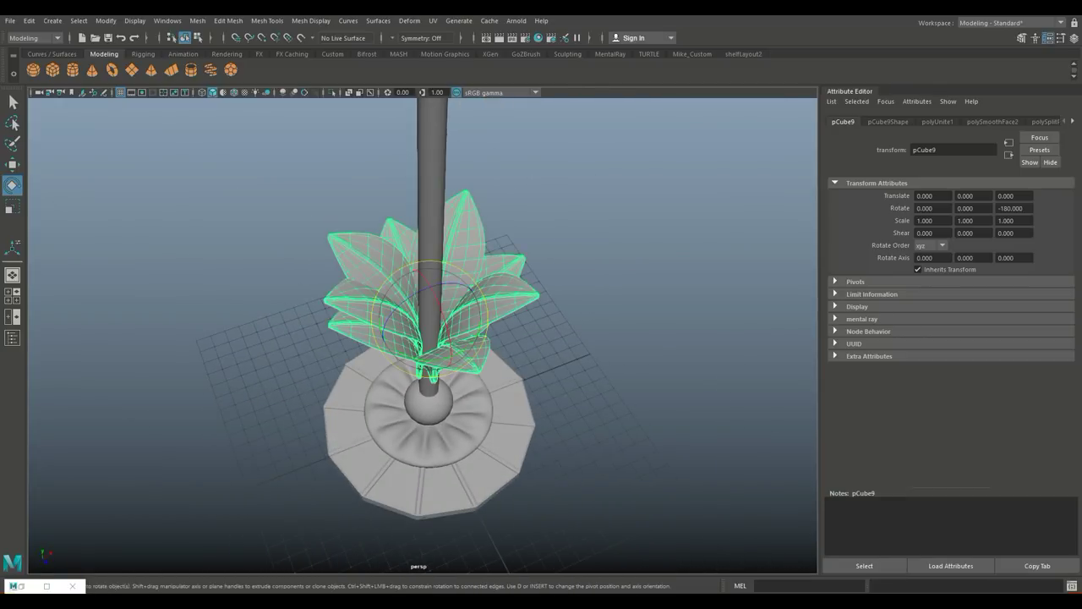
pyautogui.hotkey('ctrl', 'z')
pyautogui.hotkey('ctrl', 'z')
pyautogui.hotkey('ctrl', 'z')
pyautogui.hotkey('ctrl', 'z')
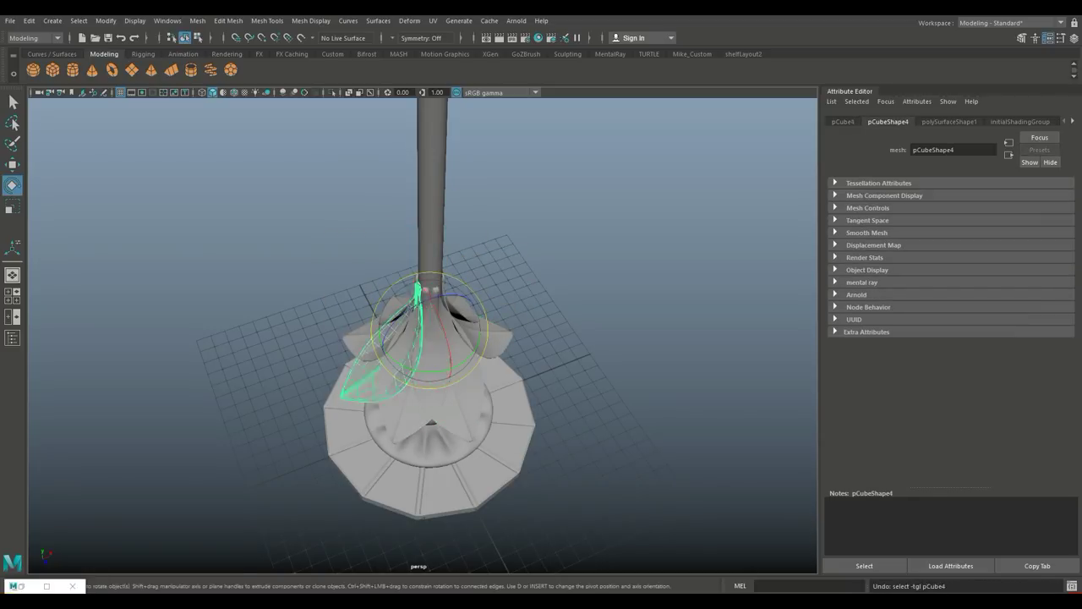
pyautogui.hotkey('ctrl', 'z')
pyautogui.hotkey('ctrl', 'z')
pyautogui.hotkey('ctrl', 'z')
# Undo back to a single petal and maximize the top view
pyautogui.press('w')
pyautogui.hotkey('ctrl', 'z')
pyautogui.hotkey('ctrl', 'z')
pyautogui.hotkey('ctrl', 'z')
pyautogui.hotkey('ctrl', 'z')
pyautogui.hotkey('ctrl', 'z')
pyautogui.hotkey('ctrl', 'z')
pyautogui.hotkey('ctrl', 'z')
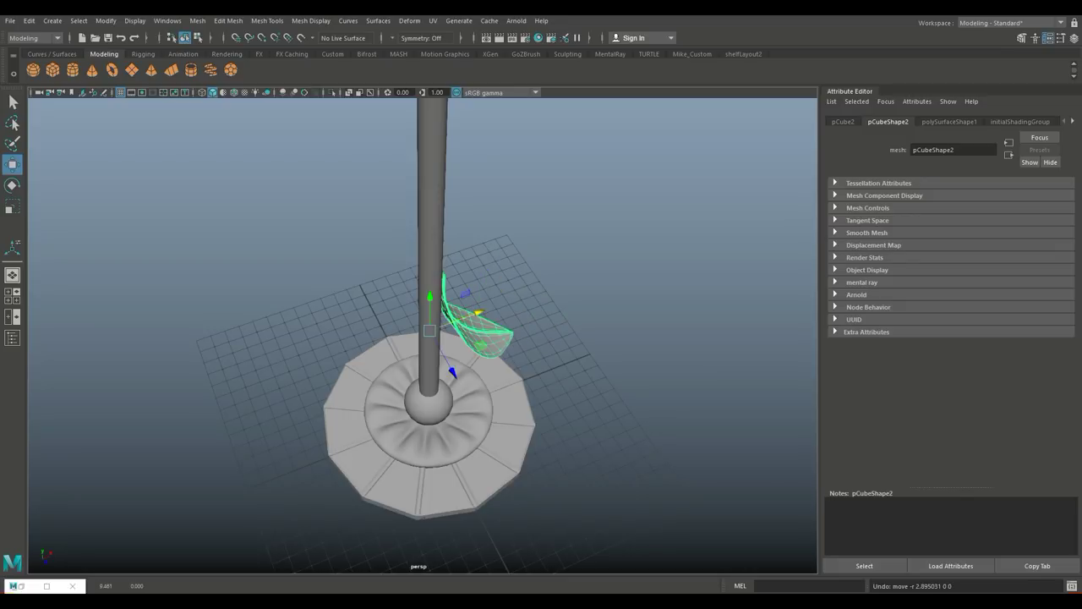
pyautogui.press('space')
pyautogui.press('space')
pyautogui.hotkey('ctrl', 'z')
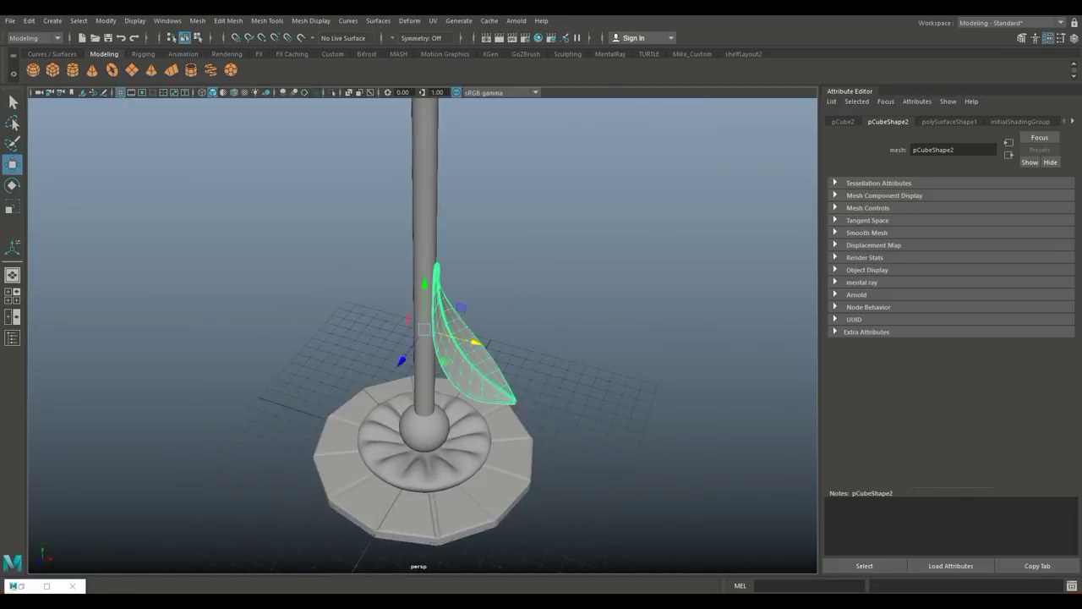
pyautogui.press('space')
pyautogui.press('space')
pyautogui.scroll(2, 425, 355)
pyautogui.scroll(2, 425, 355)
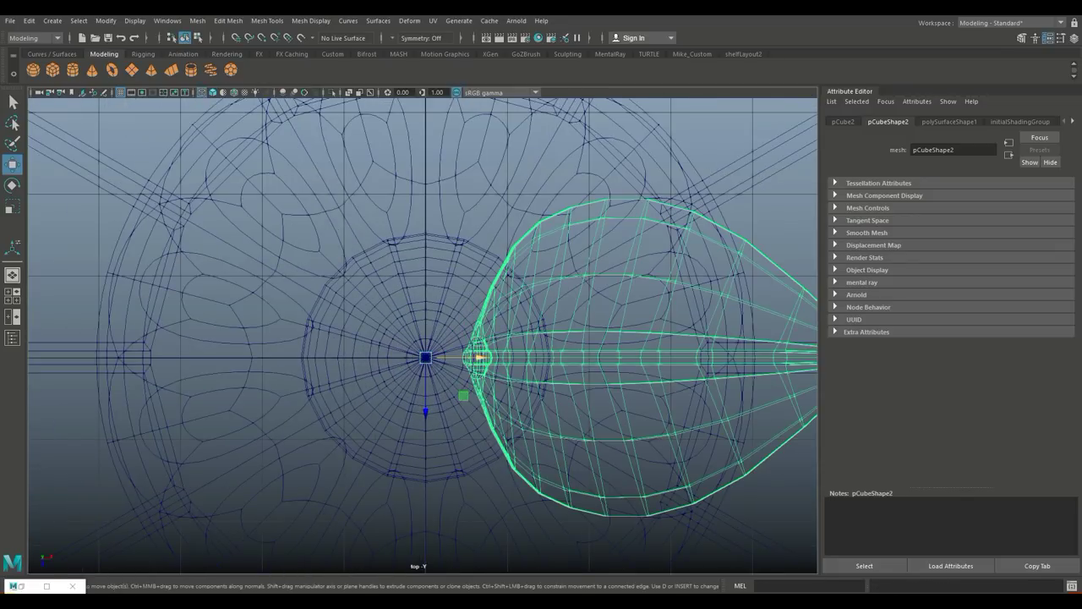
# Rotate the petal -90° around the stem and add rotated copies with Shift+D
pyautogui.press('e')
pyautogui.moveTo(482, 359); pyautogui.dragTo(427, 302)
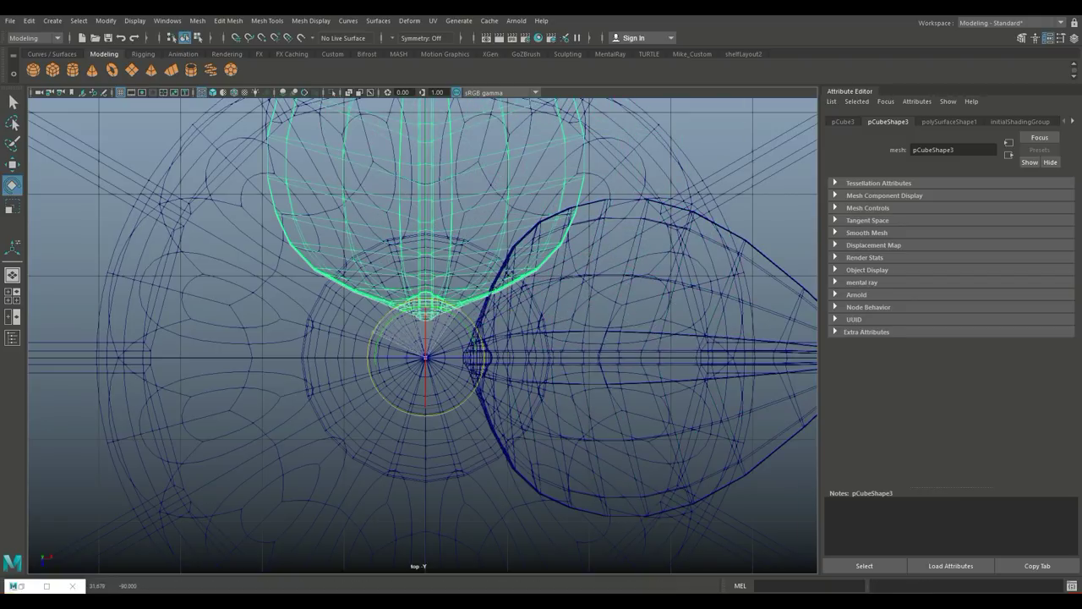
pyautogui.hotkey('shift', 'd')
pyautogui.hotkey('shift', 'd')
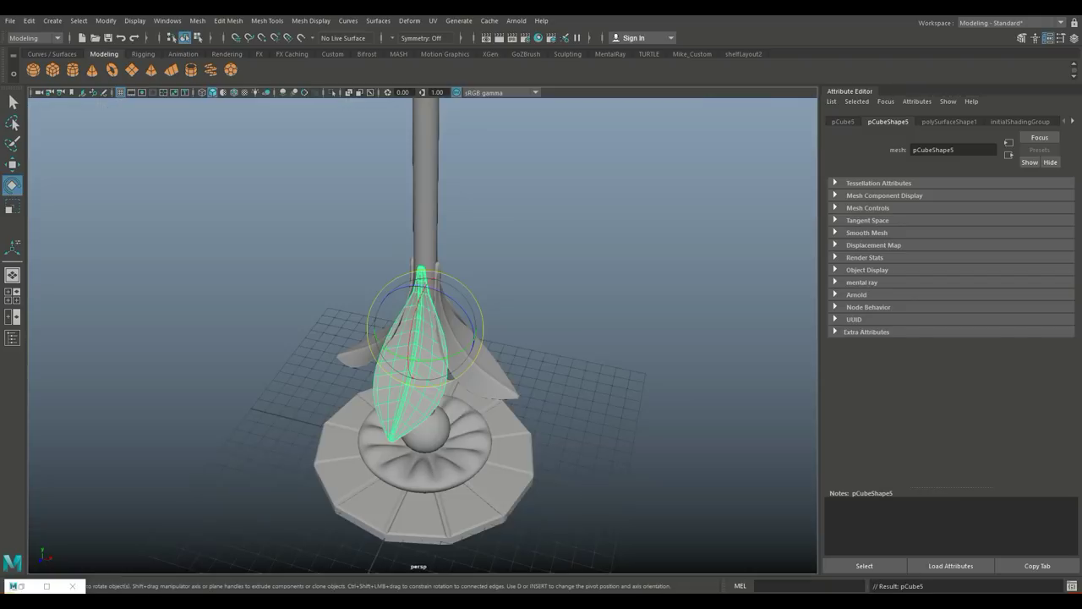
pyautogui.keyDown('alt'); pyautogui.moveTo(423, 338); pyautogui.dragTo(508, 321); pyautogui.keyUp('alt')
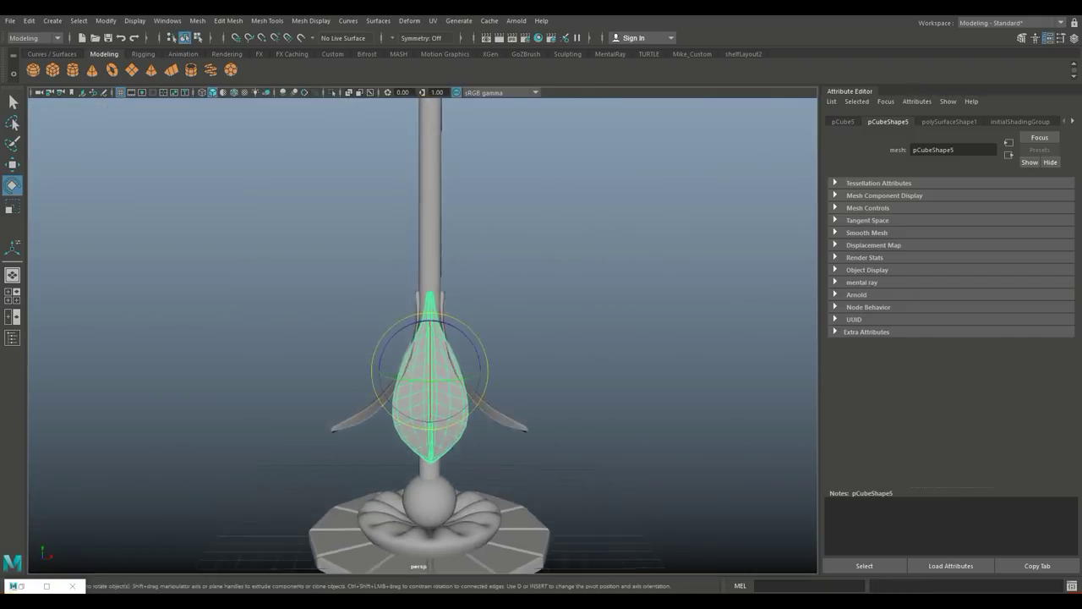
# Select the bulb and arms together and combine them into one mesh
pyautogui.scroll(-3, 427, 338)
pyautogui.moveTo(427, 338)
pyautogui.keyDown('alt'); pyautogui.mouseDown()
pyautogui.moveTo(474, 338)
pyautogui.moveTo(440, 338)
pyautogui.mouseUp(); pyautogui.keyUp('alt')
pyautogui.keyDown('shift'); pyautogui.click(451, 212); pyautogui.keyUp('shift')
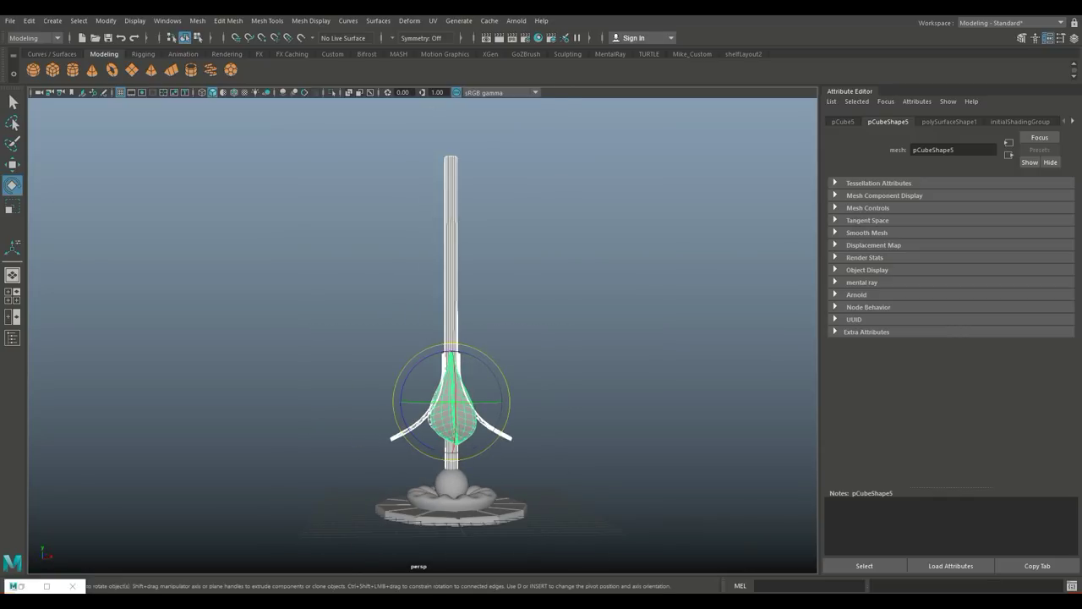
pyautogui.click(197, 20)
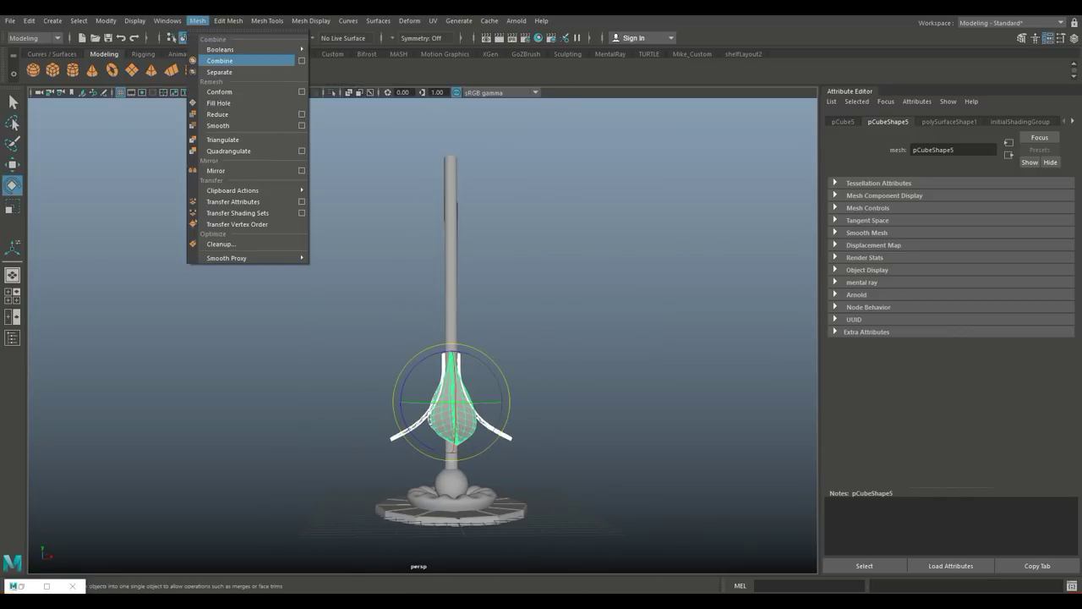
pyautogui.click(220, 60)
# Move a duplicate of the merged piece up the stem and rotate it to -180
pyautogui.press('w')
pyautogui.moveTo(463, 389); pyautogui.dragTo(463, 201)
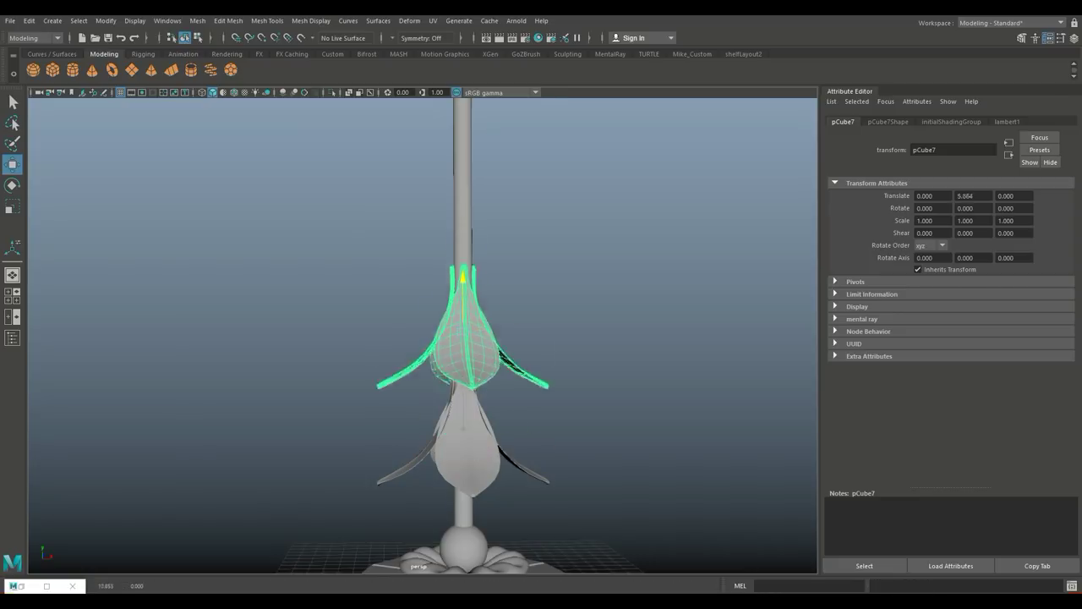
pyautogui.press('space')
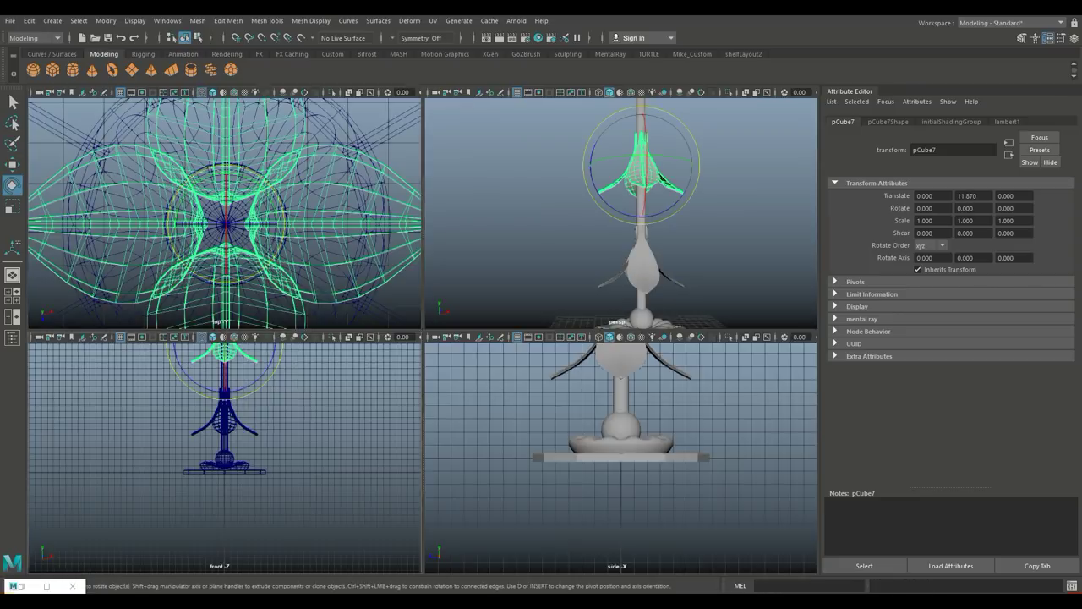
pyautogui.press('space')
pyautogui.moveTo(511, 304); pyautogui.dragTo(398, 319)
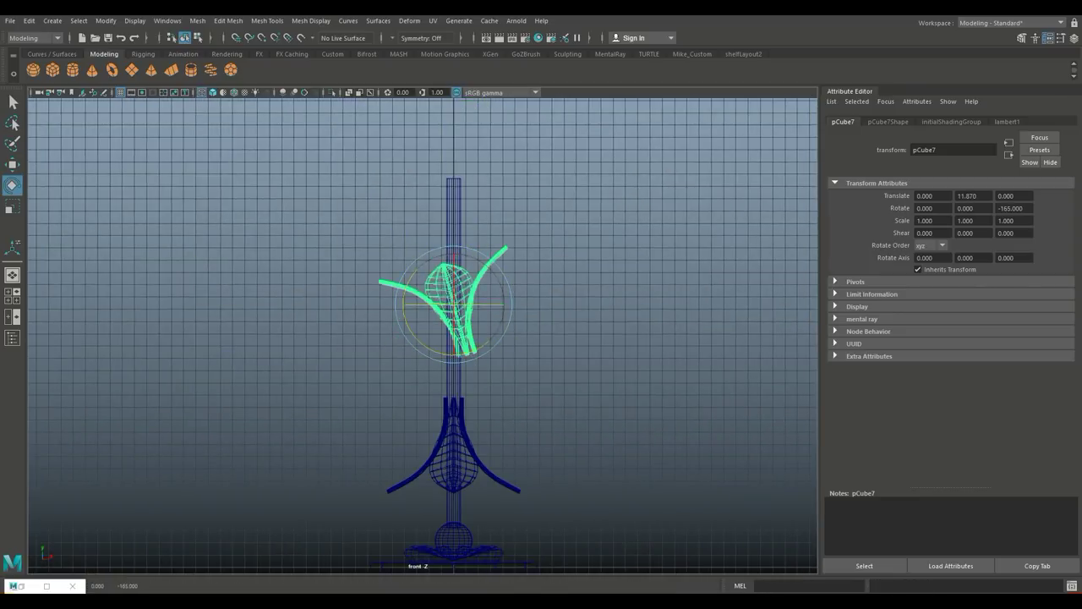
pyautogui.press('space')
pyautogui.press('space')
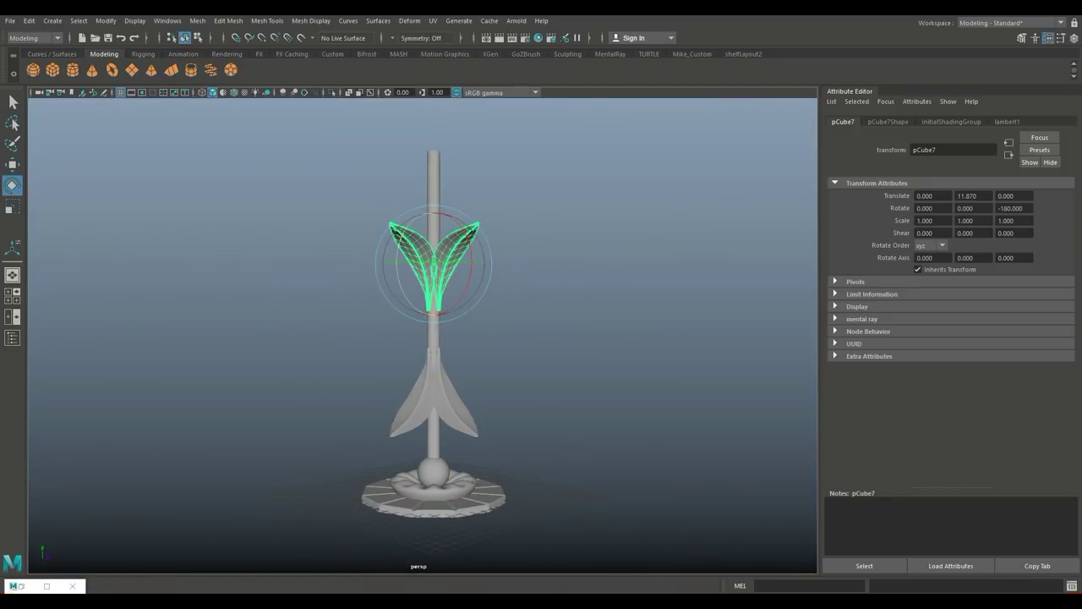
# Lower the pole's top vertices beneath the upper bloom, then select the sphere
pyautogui.click(434, 355)
pyautogui.press('w')
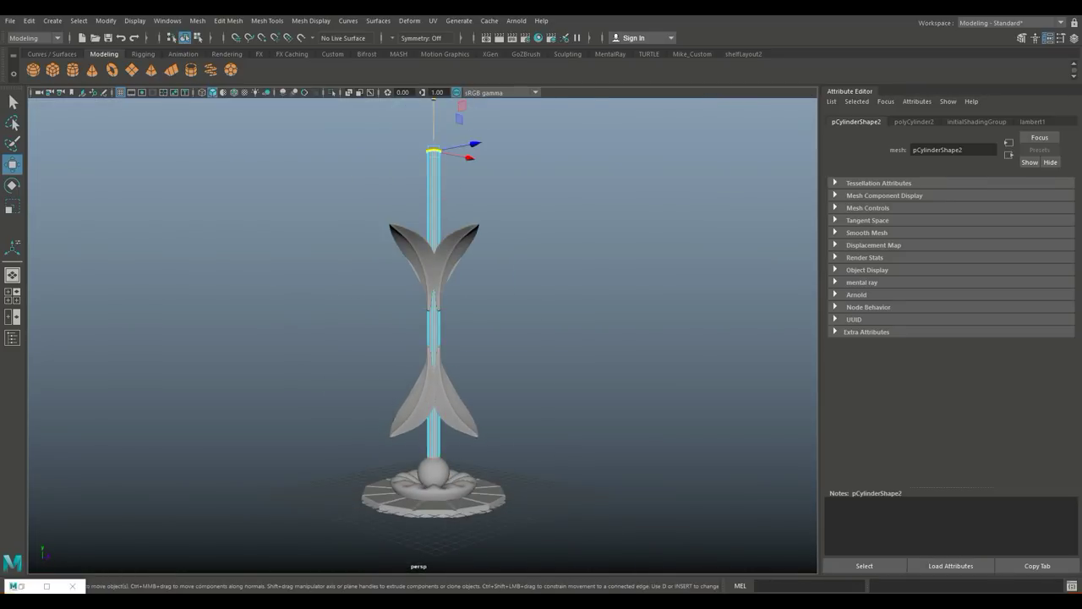
pyautogui.moveTo(433, 119); pyautogui.dragTo(433, 325)
pyautogui.press('space')
pyautogui.press('space')
pyautogui.scroll(5, 453, 338)
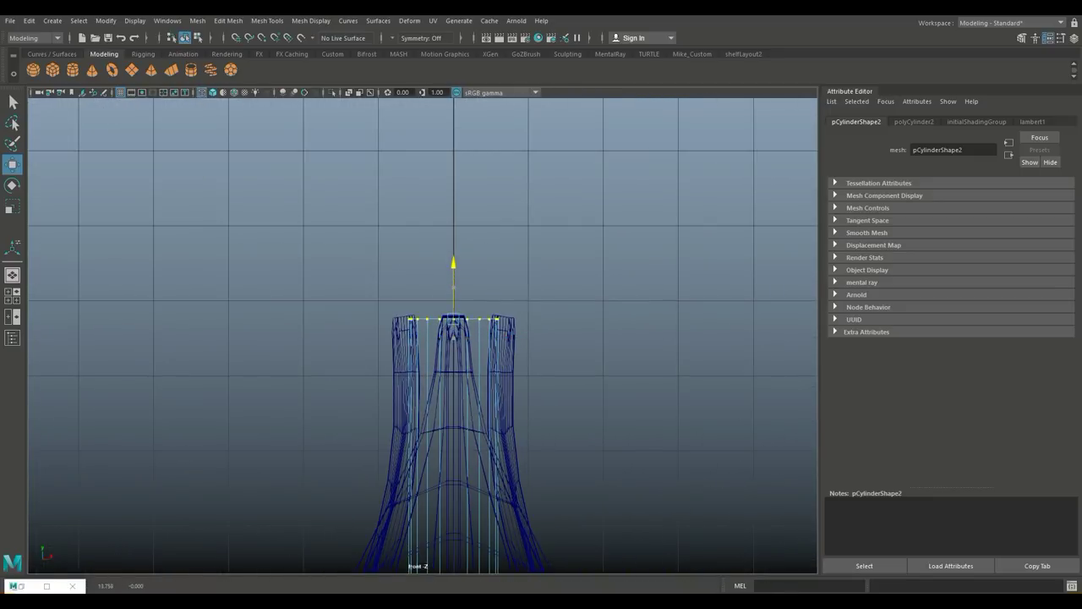
pyautogui.scroll(-3, 453, 339)
pyautogui.press('space')
pyautogui.press('space')
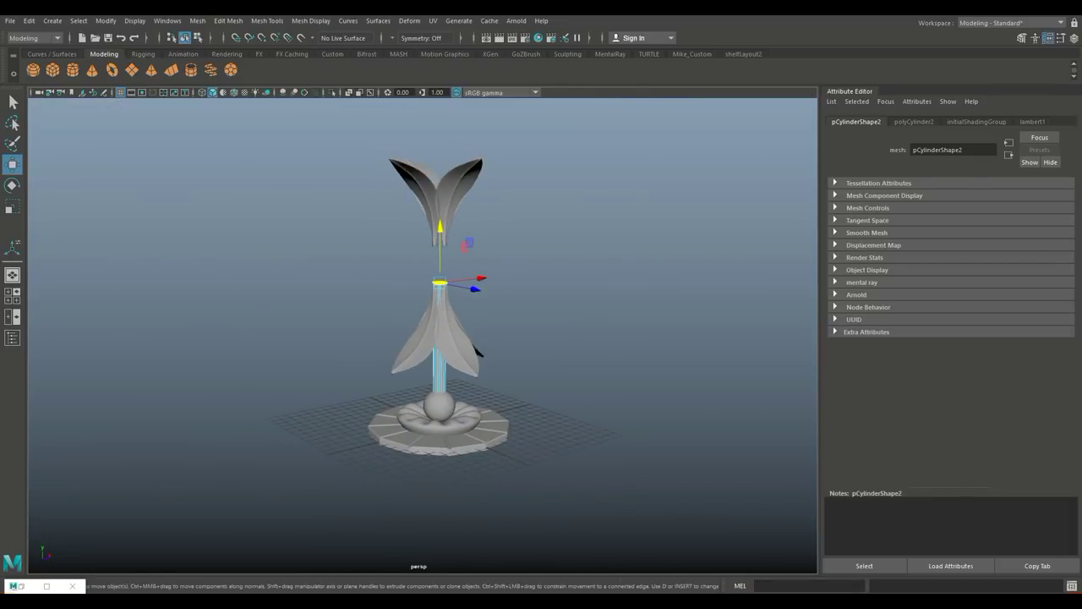
pyautogui.click(439, 404)
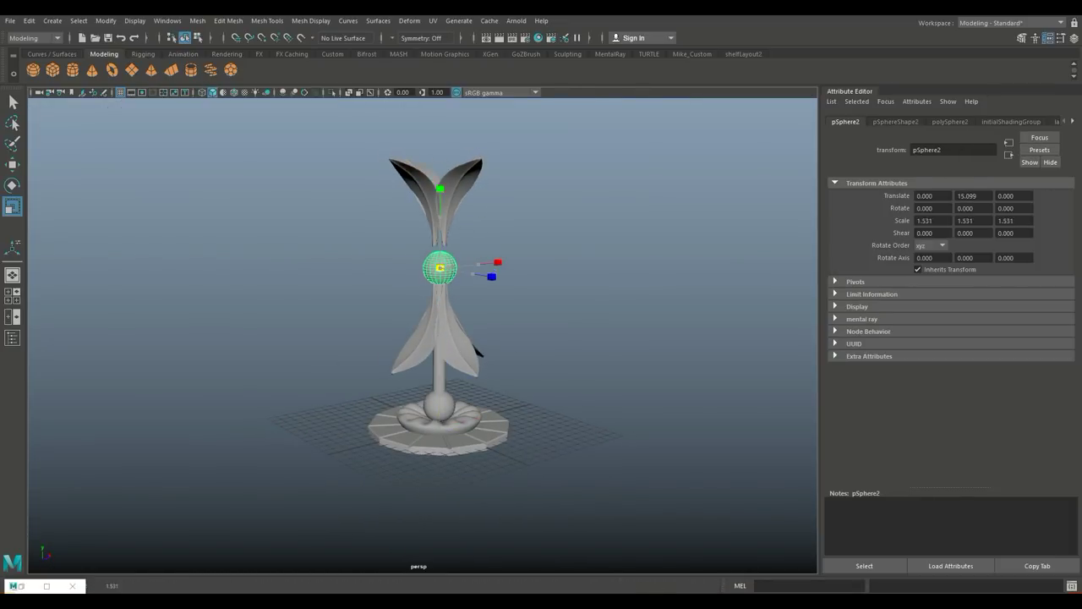
# Raise the sphere slightly and scale it up uniformly
pyautogui.press('space')
pyautogui.press('space')
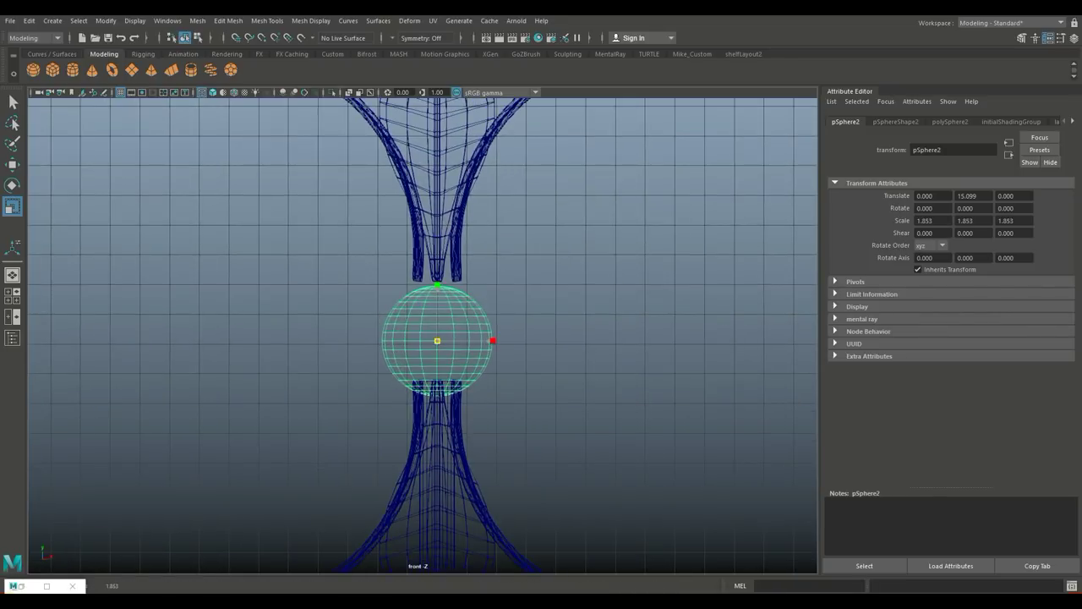
pyautogui.press('w')
pyautogui.moveTo(437, 286); pyautogui.dragTo(437, 275)
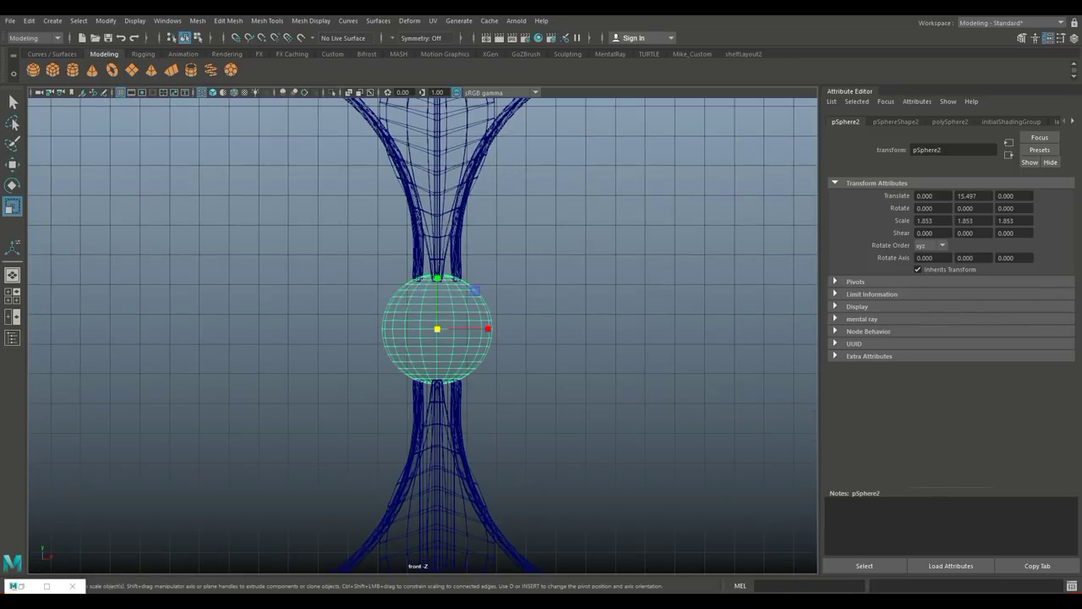
pyautogui.moveTo(438, 329); pyautogui.dragTo(473, 329)
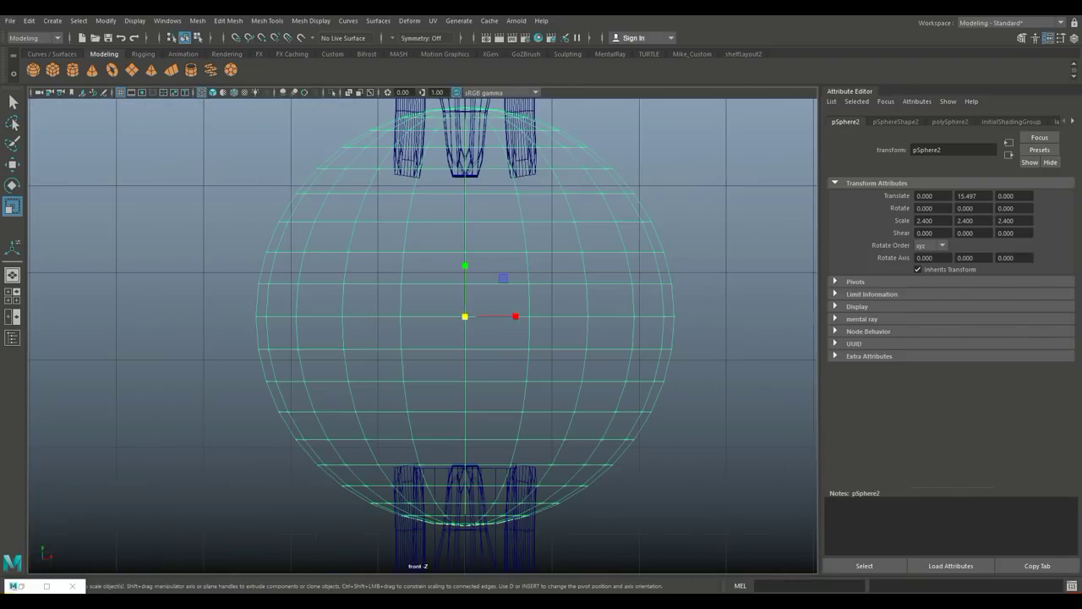
# Scale the sphere's equator edge loop outward into a wide brim and bevel it
pyautogui.moveTo(355, 265); pyautogui.dragTo(354, 233, button='right')
pyautogui.doubleClick(372, 316)
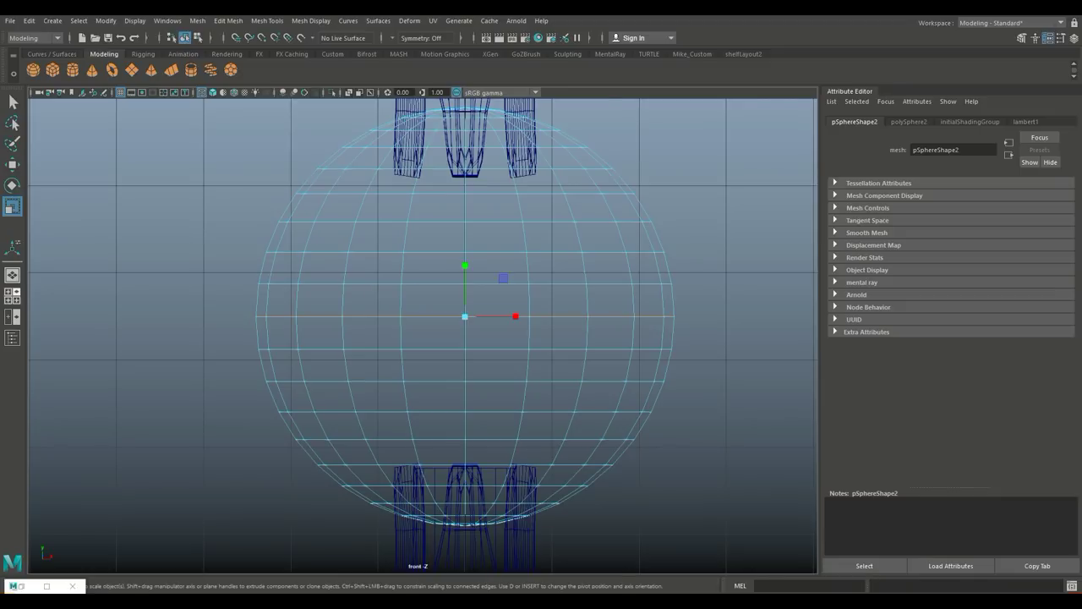
pyautogui.moveTo(485, 290)
pyautogui.mouseDown()
pyautogui.moveTo(524, 290)
pyautogui.moveTo(507, 279)
pyautogui.moveTo(498, 287)
pyautogui.moveTo(520, 233)
pyautogui.mouseUp()
pyautogui.click(228, 20)
pyautogui.click(245, 72)
pyautogui.rightClick(520, 233)
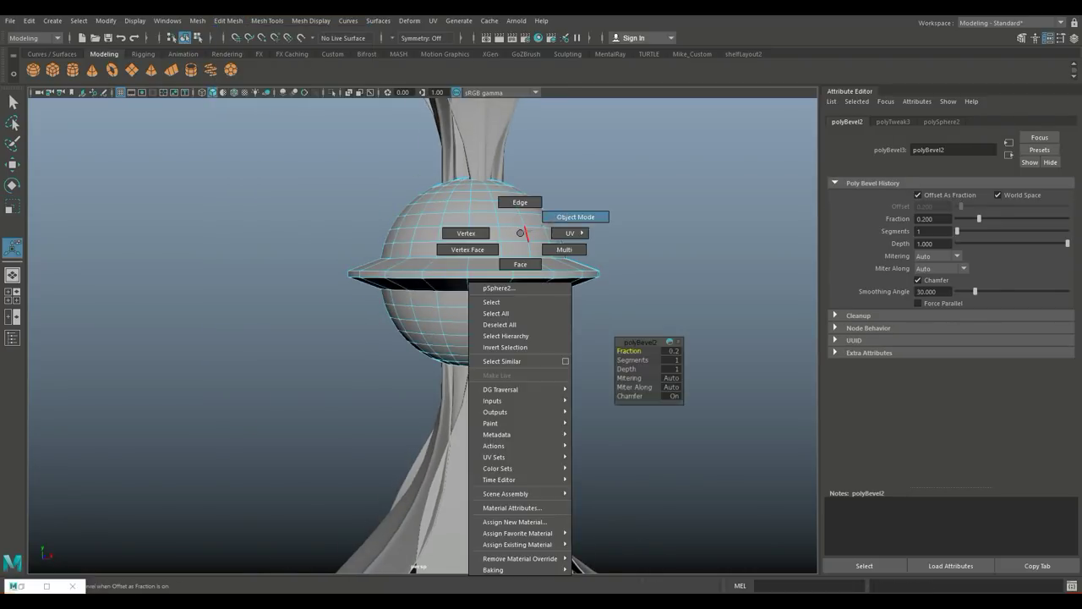
pyautogui.moveTo(520, 233); pyautogui.dragTo(575, 216, button='right')
# Insert an extra edge loop on the brimmed sphere
pyautogui.click(267, 21)
pyautogui.click(376, 93)
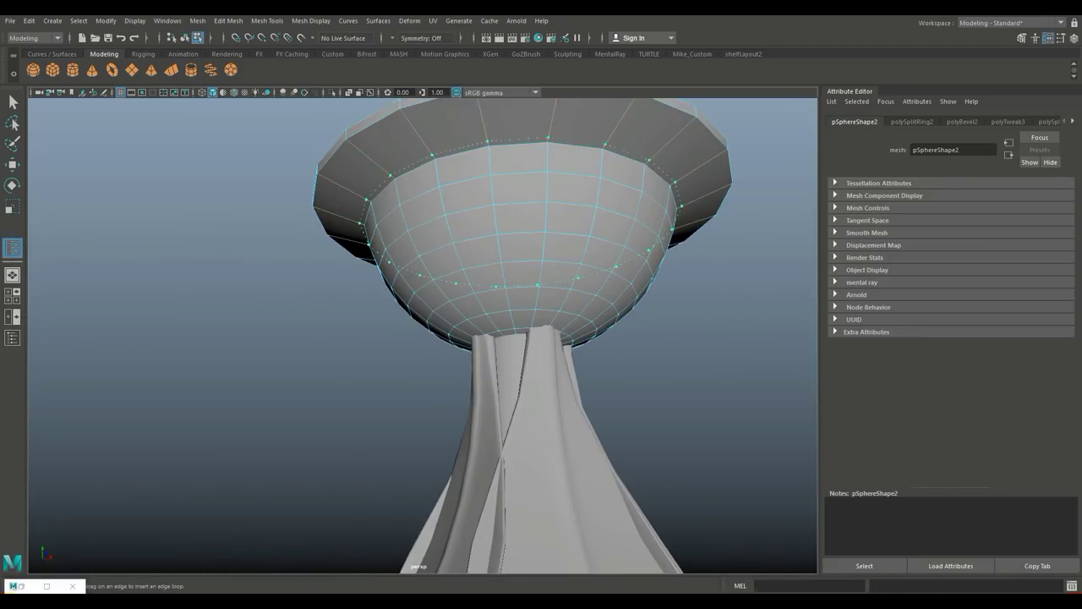
pyautogui.press('q')
# Smooth the ringed sphere with 2 divisions
pyautogui.rightClick(603, 244)
pyautogui.click(197, 20)
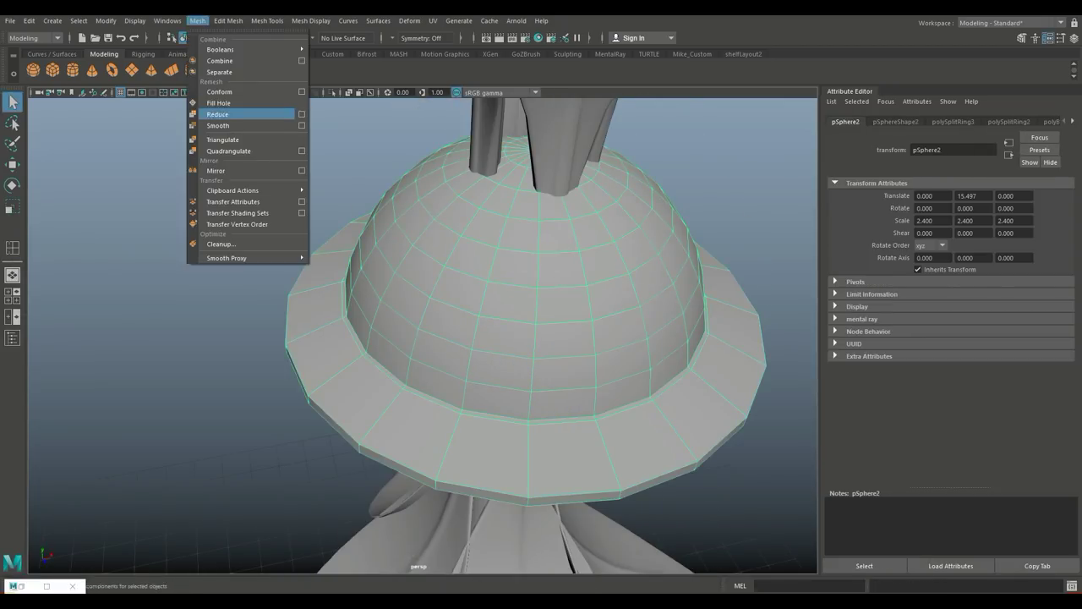
pyautogui.click(207, 145)
pyautogui.write('2')
pyautogui.press('Return')
pyautogui.scroll(-5, 474, 338)
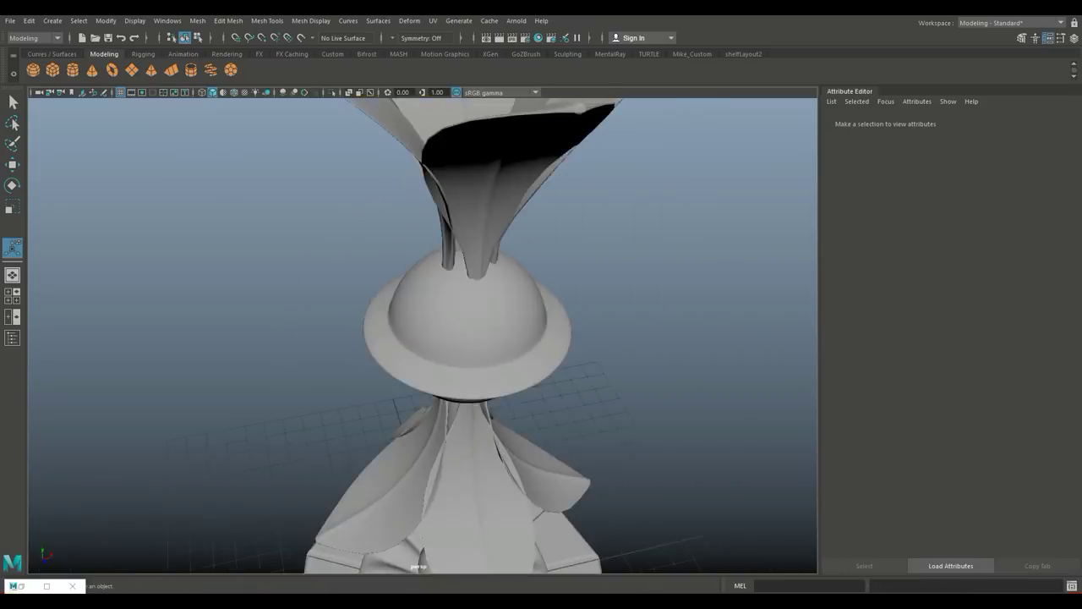
# Tilt the sphere about 30° around Z in the front view
pyautogui.press('4')
pyautogui.press('e')
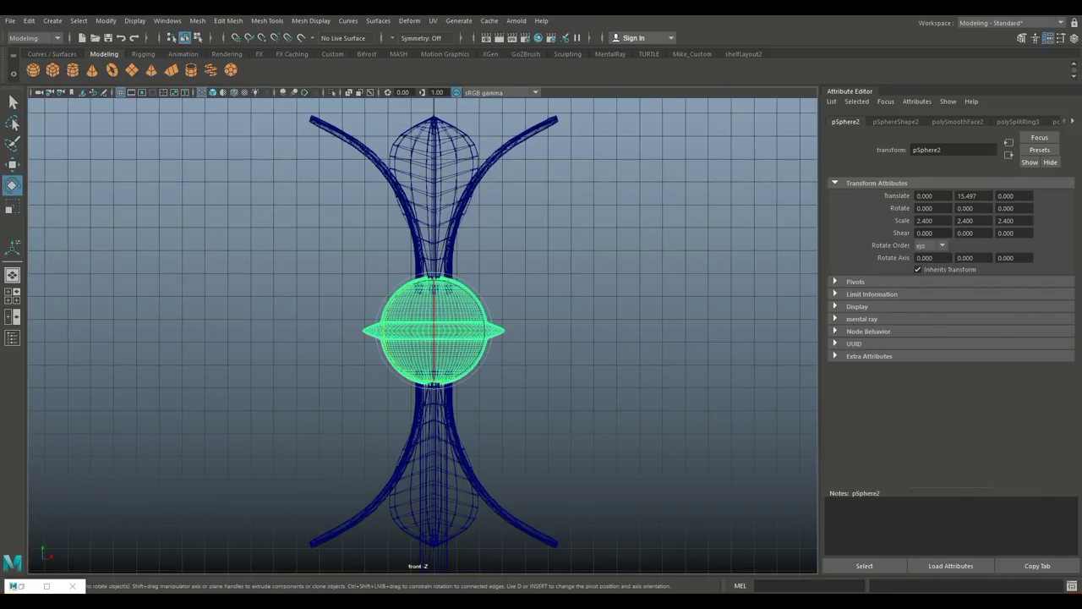
pyautogui.press('space')
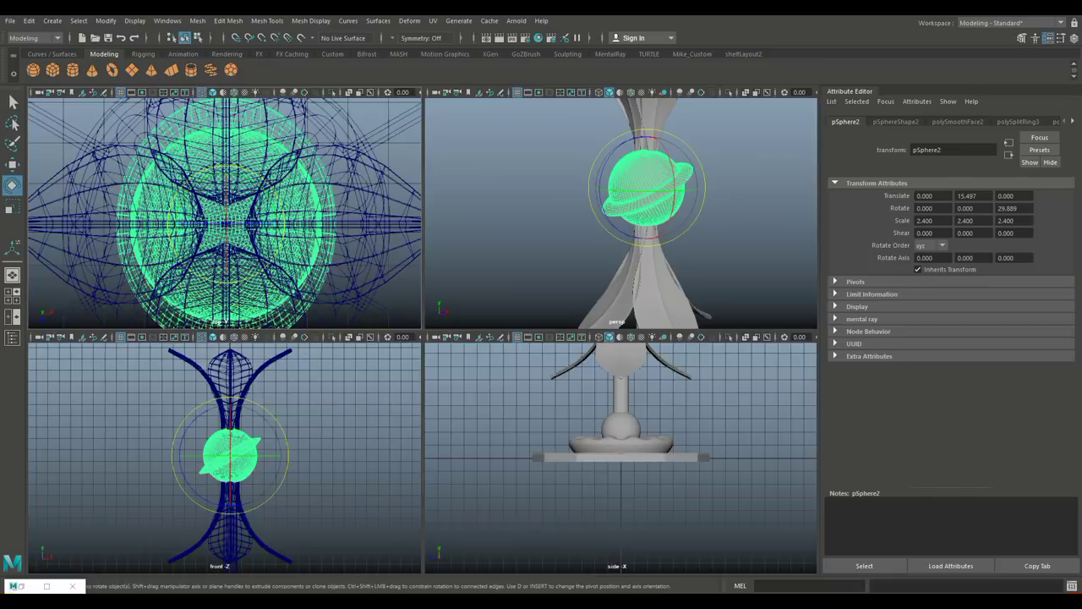
pyautogui.press('space')
pyautogui.scroll(2, 431, 321)
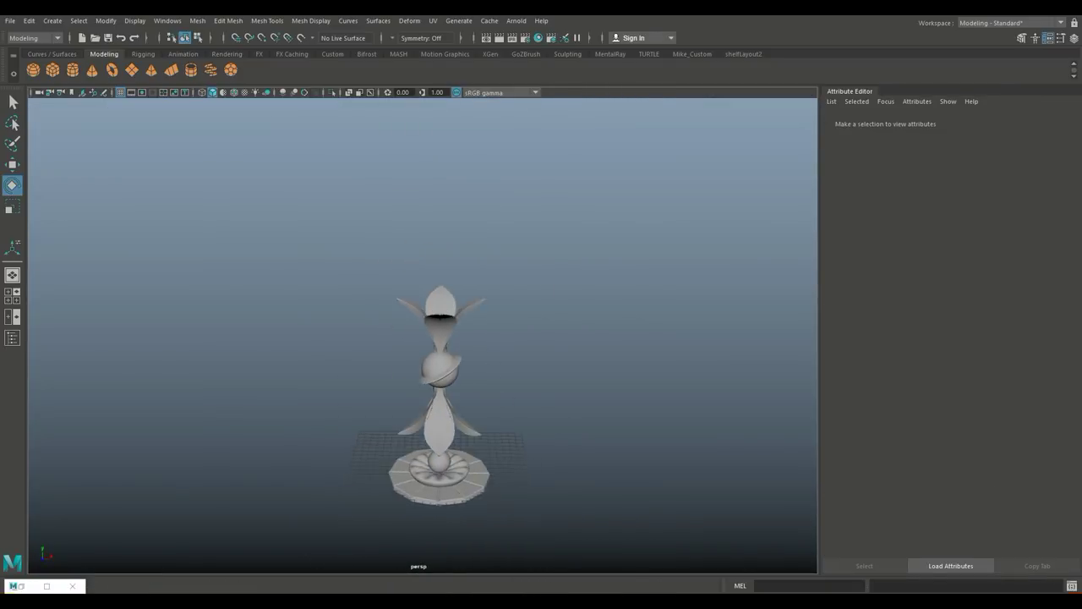
# Select the pole cylinder and view the whole flower in wireframe
pyautogui.scroll(3, 431, 322)
pyautogui.scroll(3, 431, 321)
pyautogui.click(397, 338)
pyautogui.press('4')
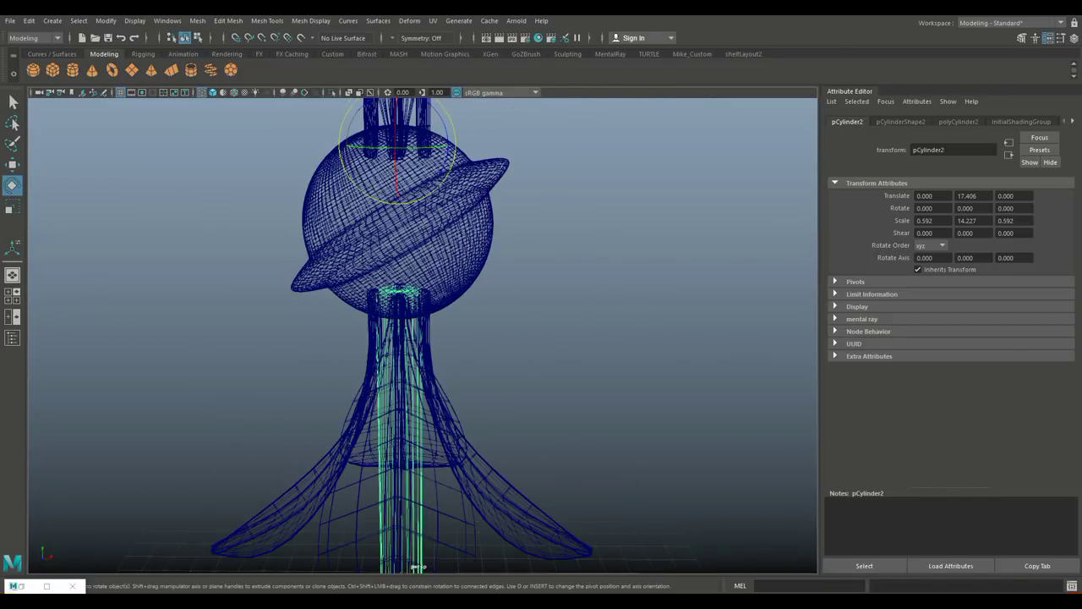
pyautogui.keyDown('alt'); pyautogui.moveTo(423, 338); pyautogui.dragTo(440, 271); pyautogui.keyUp('alt')
# Select the pole's top vertices in front view to stretch the spire upward
pyautogui.moveTo(434, 261); pyautogui.dragTo(398, 322, button='right')
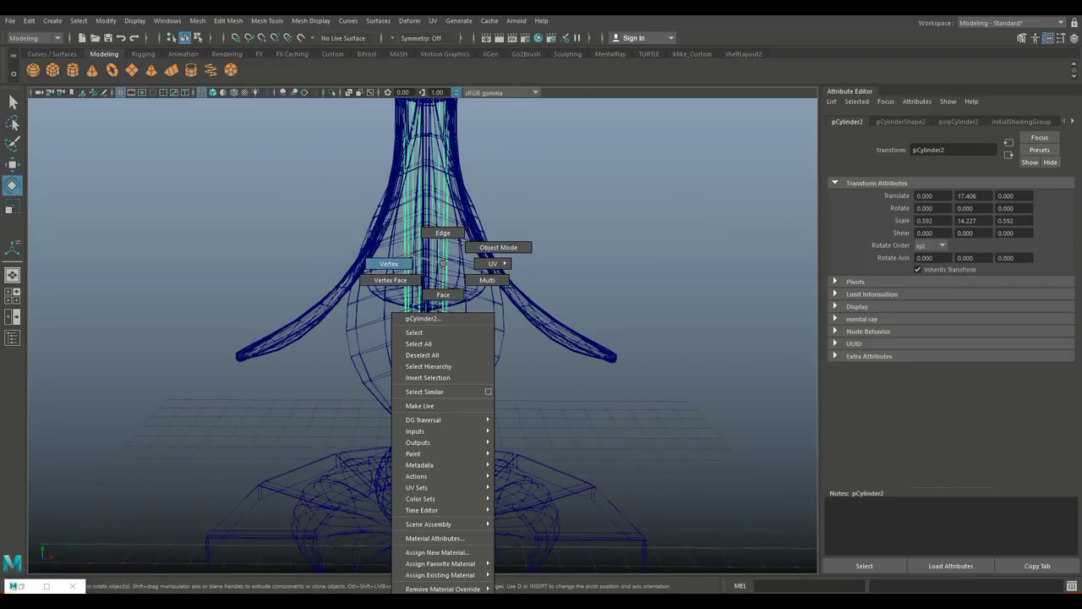
pyautogui.scroll(-3, 434, 338)
pyautogui.press('w')
pyautogui.scroll(-5, 431, 338)
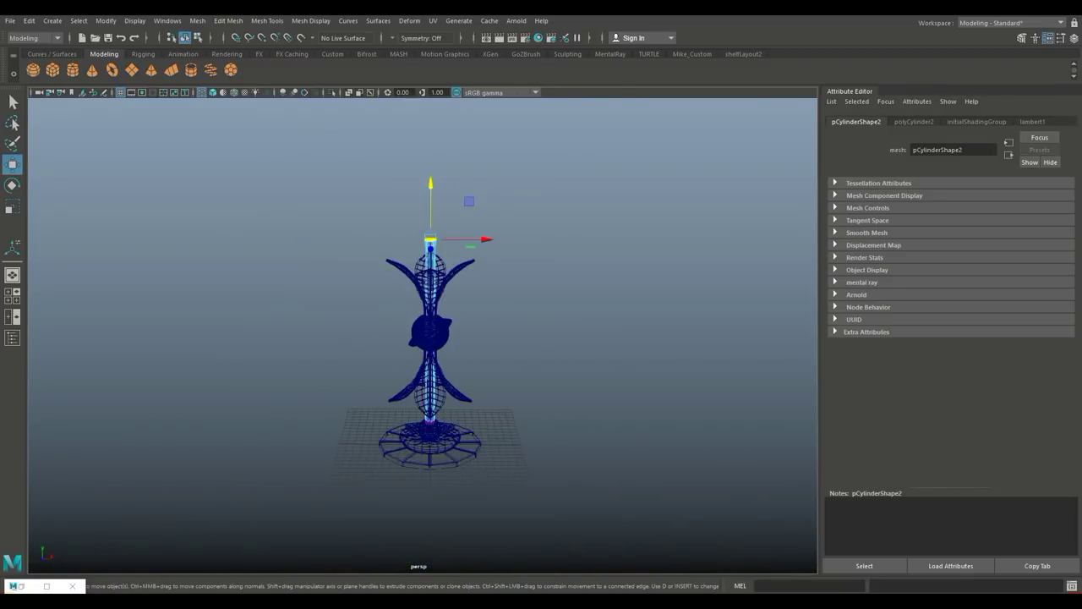
pyautogui.press('5')
pyautogui.hotkey('alt', 'v')
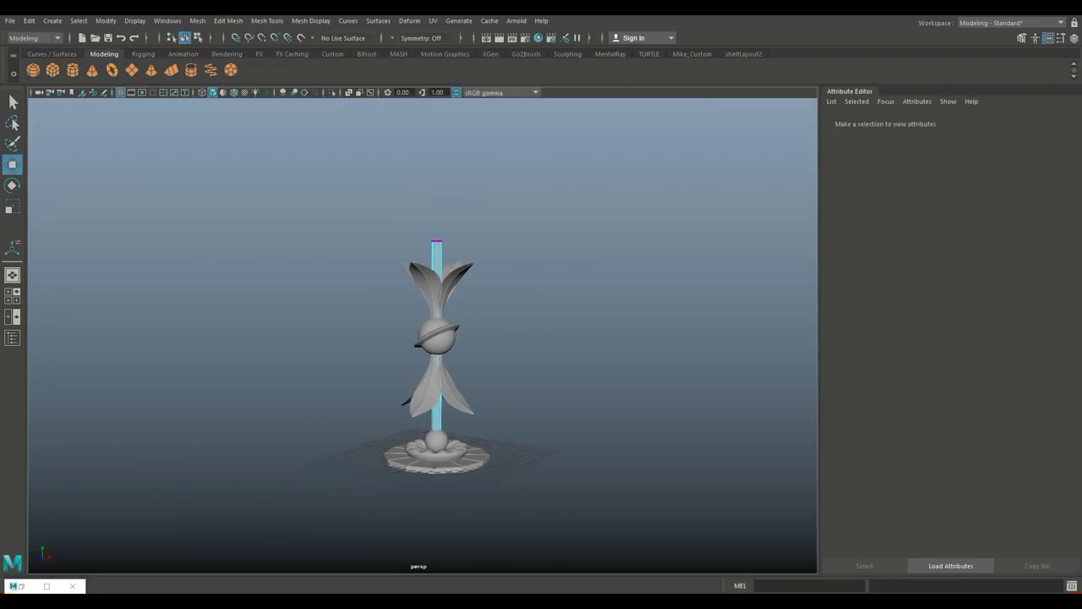
pyautogui.moveTo(435, 309); pyautogui.dragTo(499, 334)
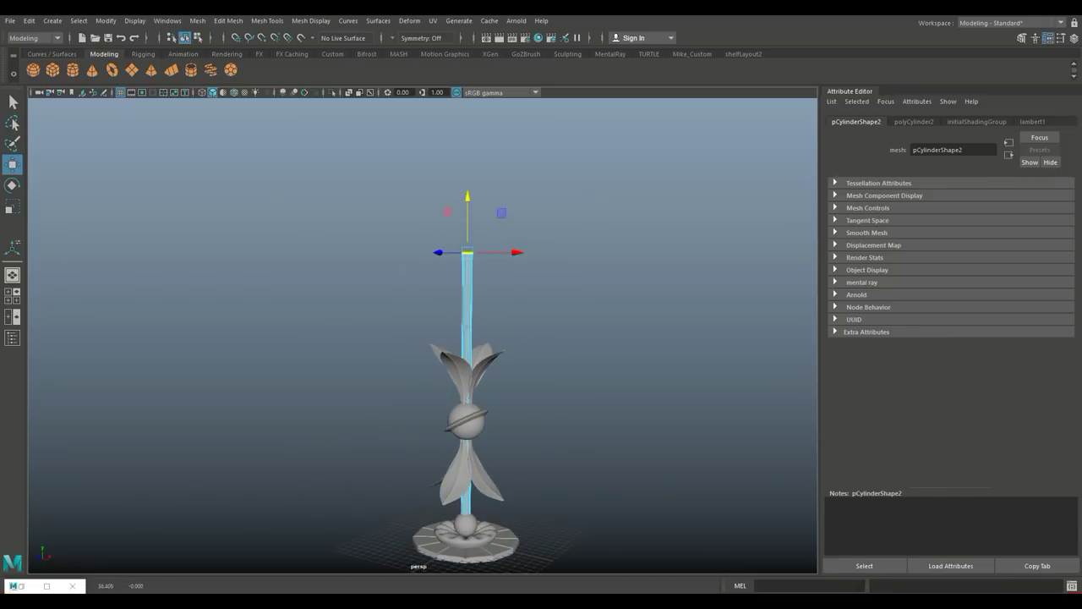
pyautogui.press('space')
pyautogui.press('space')
pyautogui.click(52, 21)
pyautogui.moveTo(76, 106)
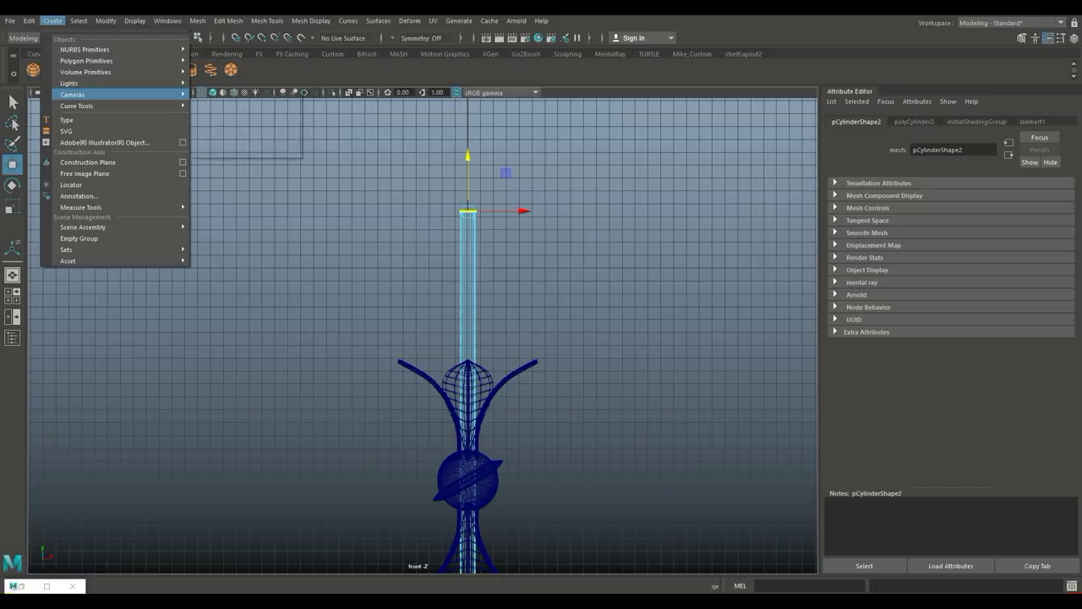
# Draw an S-shaped CV curve beside the spire, with cube pCube8 at its upper end
pyautogui.click(228, 115)
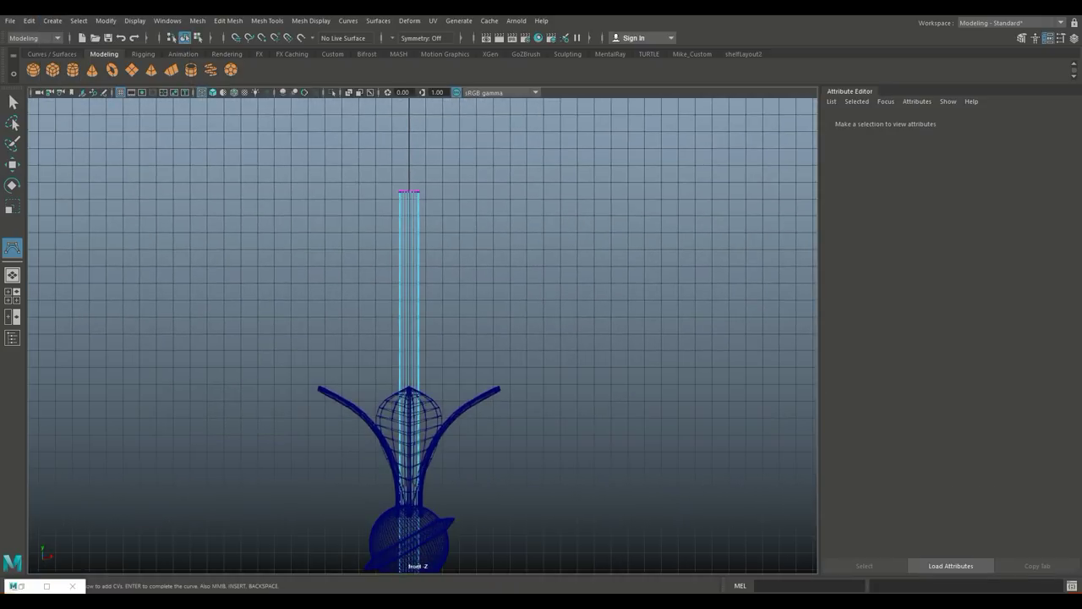
pyautogui.click(421, 234)
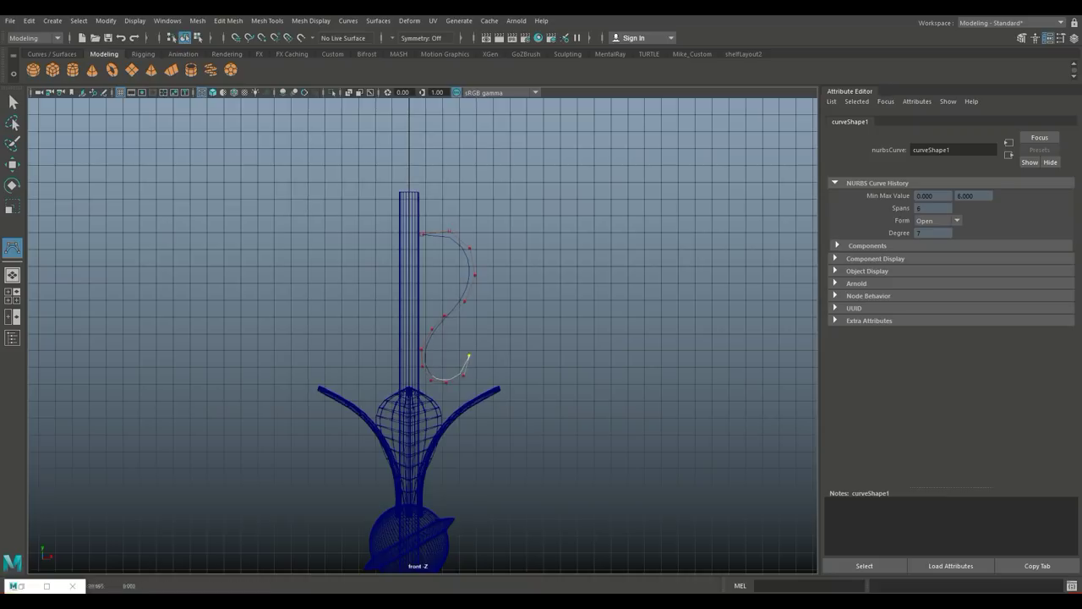
pyautogui.press('Return')
pyautogui.press('w')
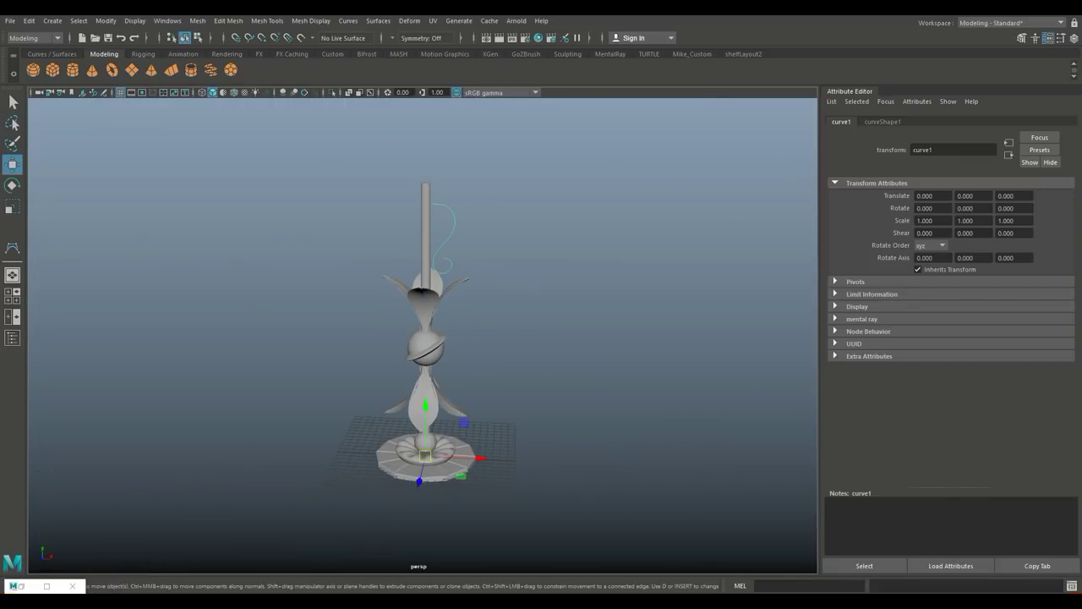
pyautogui.hotkey('ctrl', 'z')
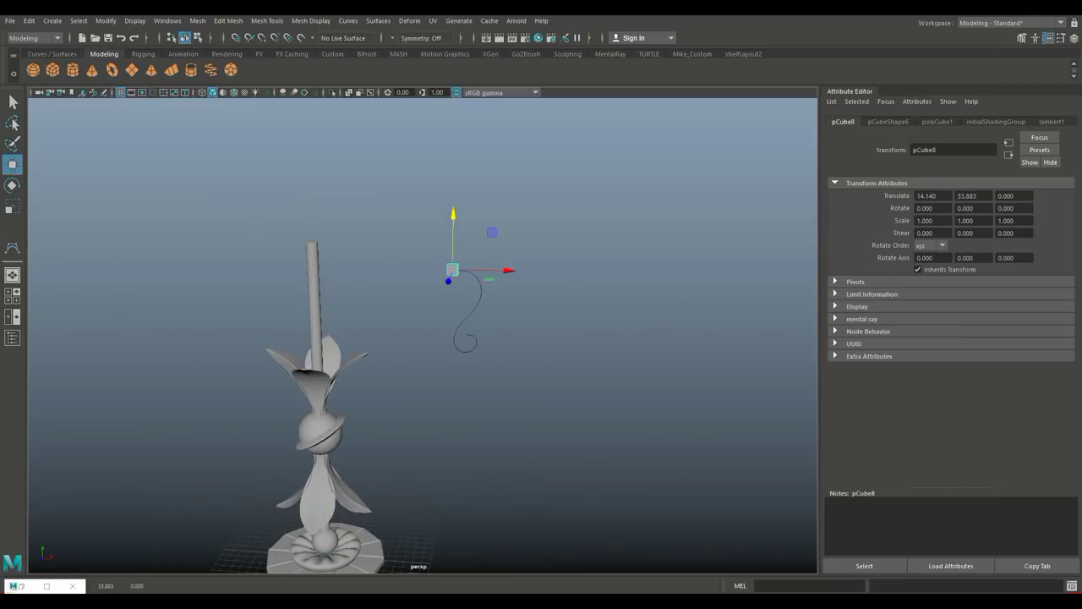
# Delete all but one face of pCube8 and center its pivot
pyautogui.press('f')
pyautogui.moveTo(434, 278); pyautogui.dragTo(447, 295, button='right')
pyautogui.moveTo(338, 245); pyautogui.dragTo(473, 439)
pyautogui.press('Delete')
pyautogui.press('F8')
pyautogui.keyDown('alt'); pyautogui.moveTo(508, 339); pyautogui.dragTo(380, 338); pyautogui.keyUp('alt')
pyautogui.moveTo(508, 339)
pyautogui.keyDown('alt'); pyautogui.mouseDown()
pyautogui.moveTo(473, 338)
pyautogui.moveTo(508, 339)
pyautogui.moveTo(473, 321)
pyautogui.moveTo(592, 339)
pyautogui.mouseUp(); pyautogui.keyUp('alt')
pyautogui.click(106, 20)
pyautogui.click(127, 101)
# Extrude the face along the curve with 25 divisions, 0.1 taper and 180 twist
pyautogui.hotkey('ctrl', 'e')
pyautogui.click(629, 378)
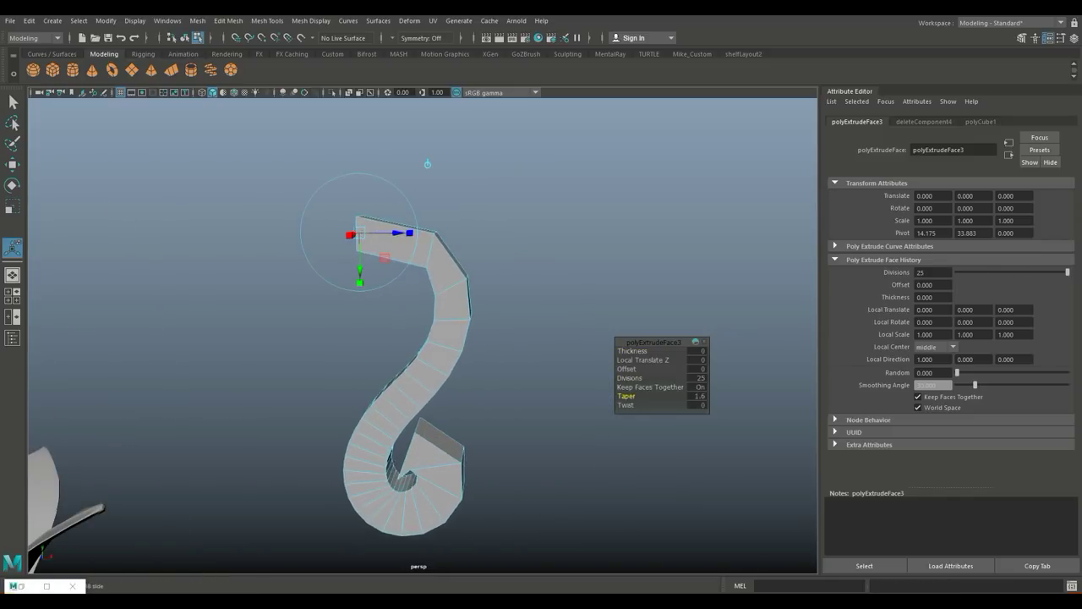
pyautogui.moveTo(625, 396); pyautogui.dragTo(592, 396)
pyautogui.keyDown('alt'); pyautogui.moveTo(423, 338); pyautogui.dragTo(457, 330); pyautogui.keyUp('alt')
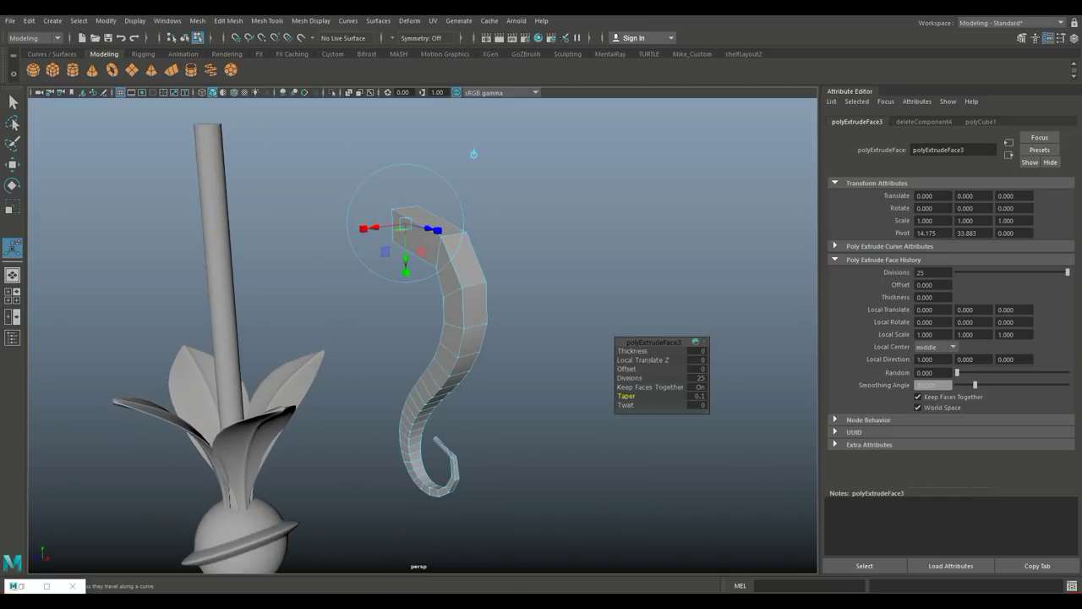
pyautogui.write('180')
pyautogui.press('Return')
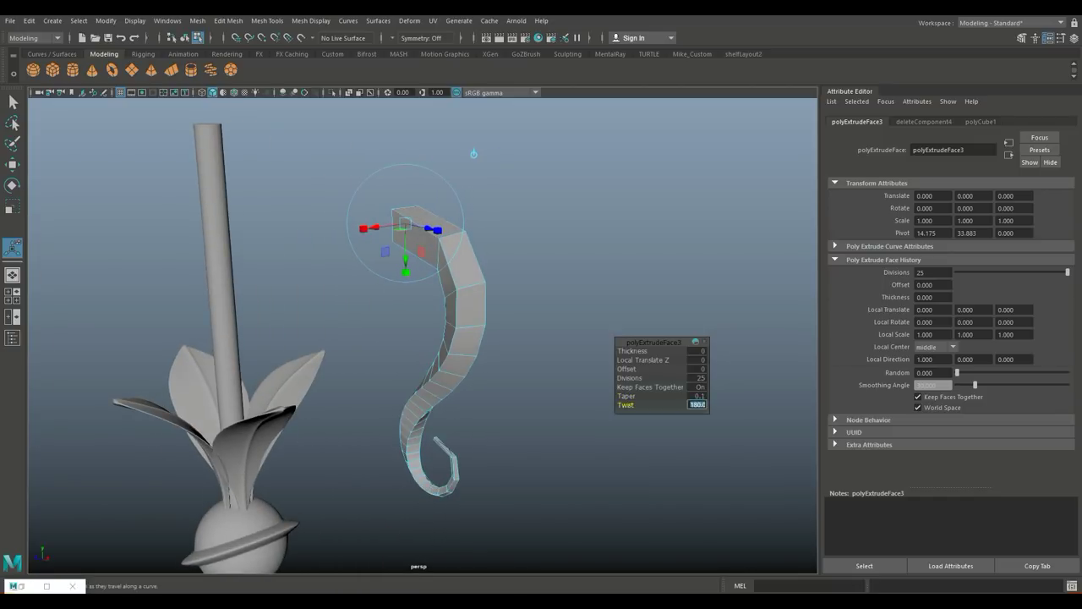
pyautogui.moveTo(508, 338)
pyautogui.keyDown('alt'); pyautogui.mouseDown()
pyautogui.moveTo(541, 330)
pyautogui.moveTo(516, 334)
pyautogui.mouseUp(); pyautogui.keyUp('alt')
# Insert an extra edge loop along the horn
pyautogui.press('q')
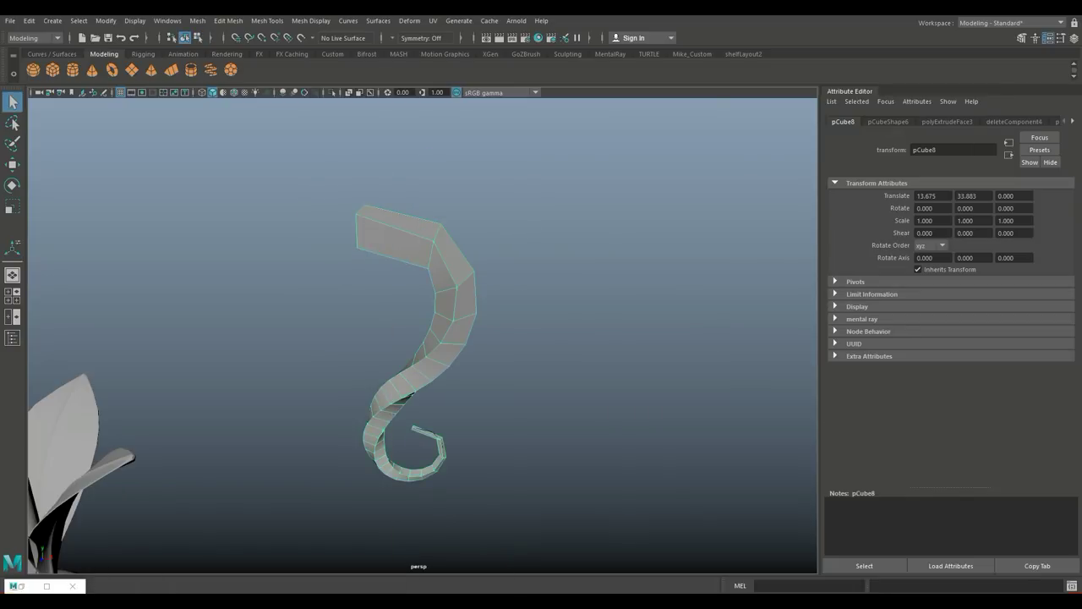
pyautogui.press('3')
pyautogui.keyDown('alt'); pyautogui.moveTo(423, 338); pyautogui.dragTo(457, 334); pyautogui.keyUp('alt')
pyautogui.press('1')
pyautogui.click(266, 20)
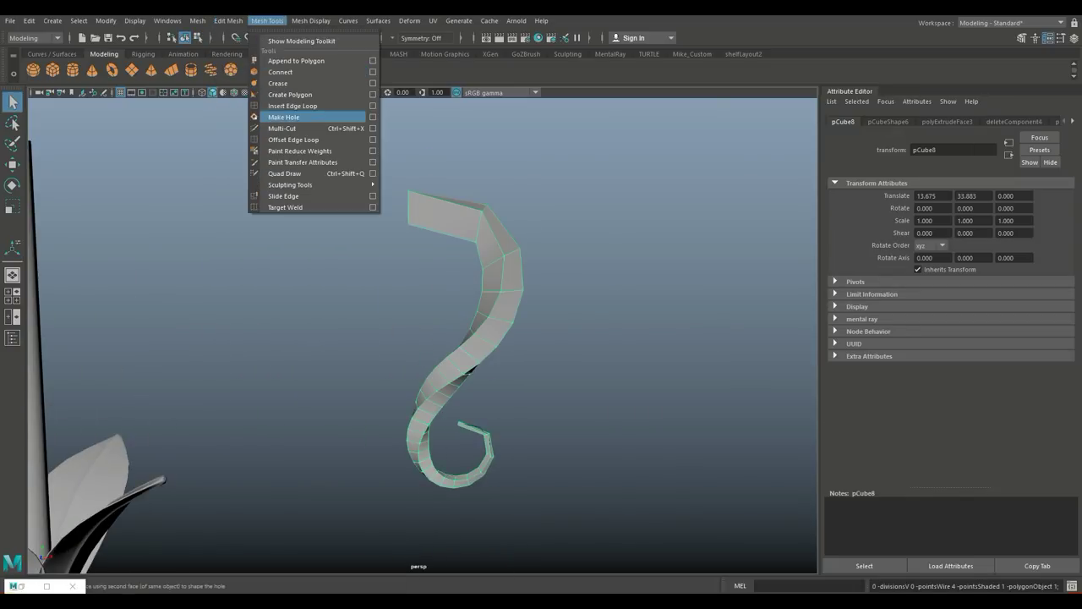
pyautogui.click(373, 106)
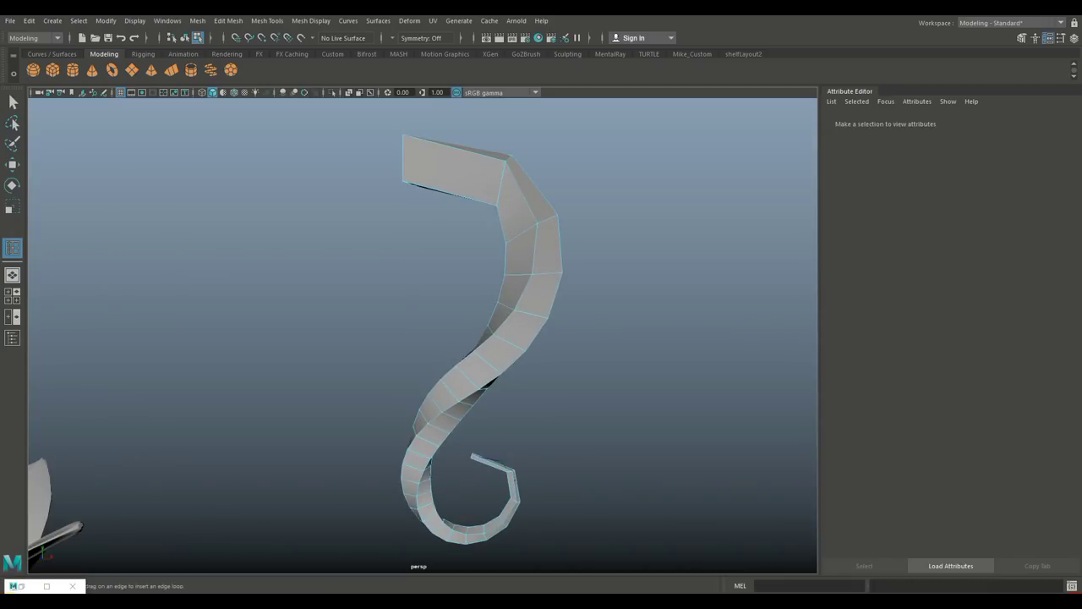
pyautogui.click(473, 355)
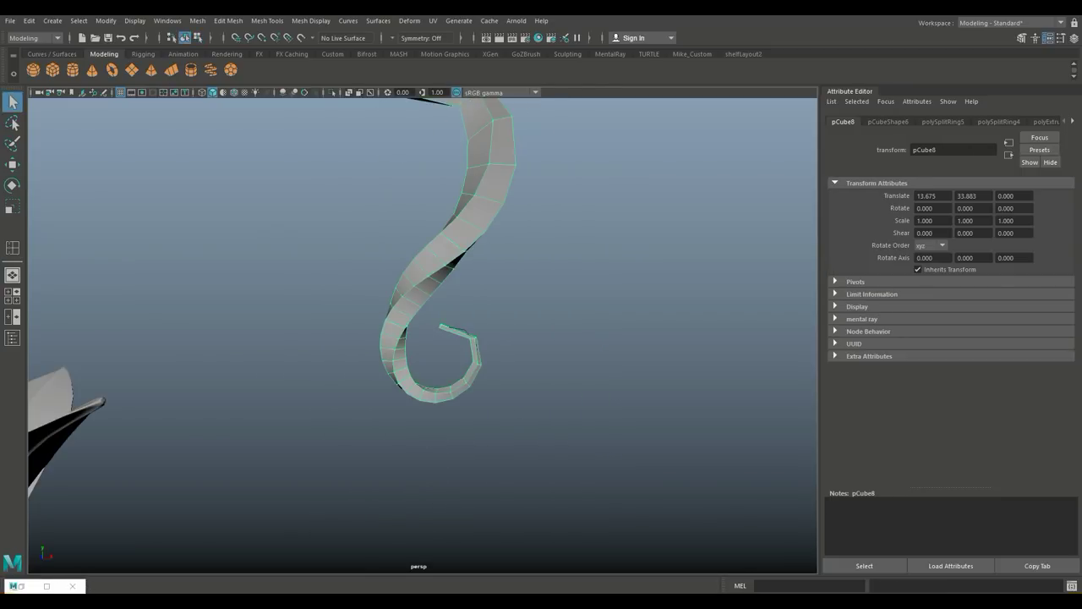
# Delete the horn's construction history, then try a 2-division smooth and undo it
pyautogui.click(30, 20)
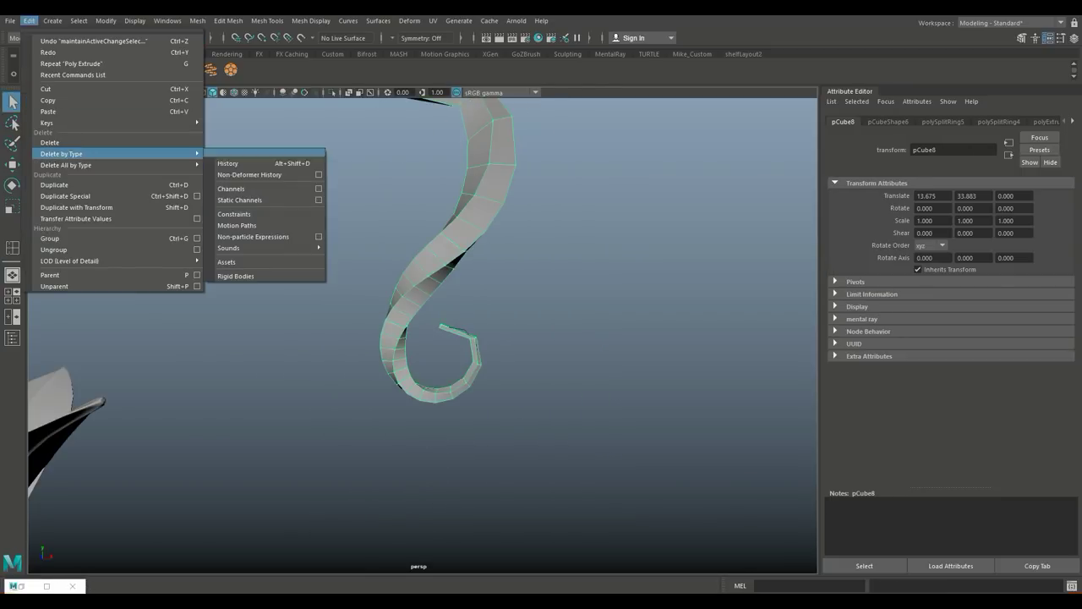
pyautogui.click(238, 162)
pyautogui.click(197, 20)
pyautogui.click(228, 125)
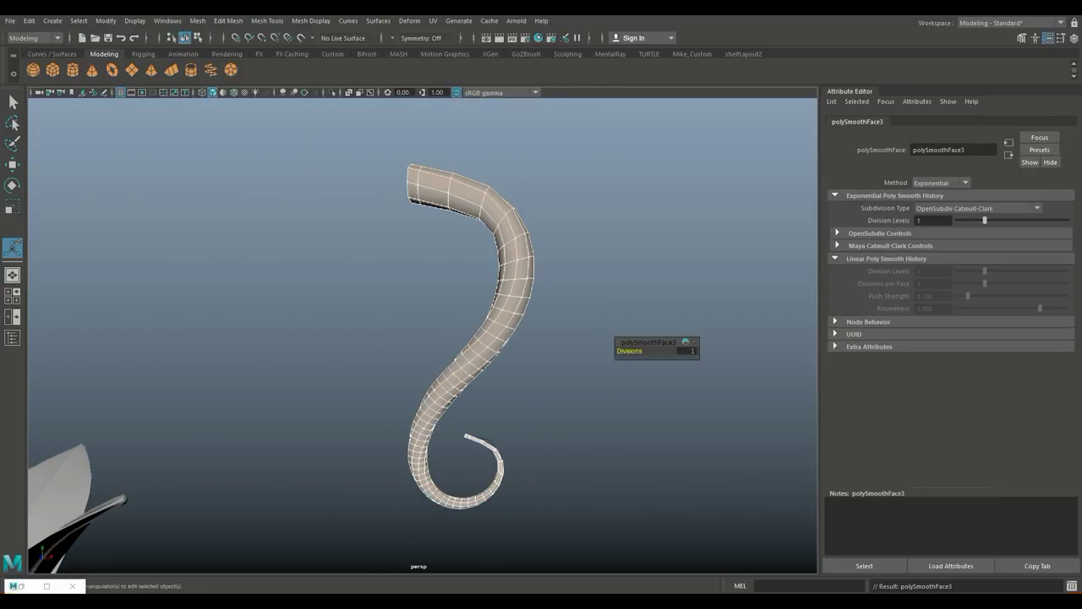
pyautogui.write('2')
pyautogui.press('Return')
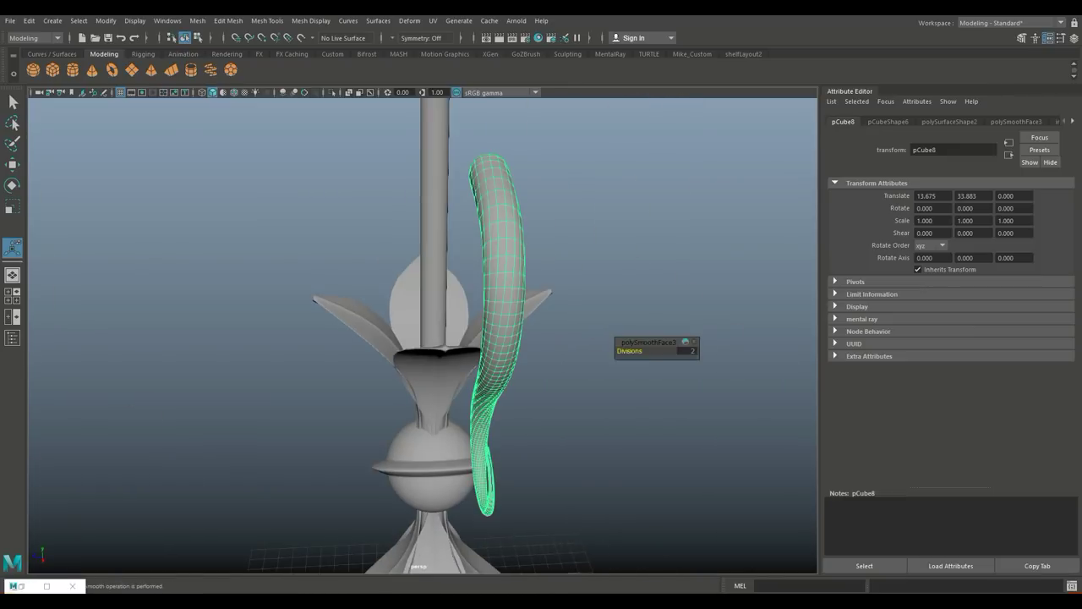
pyautogui.hotkey('ctrl', 'z')
pyautogui.press('f')
pyautogui.press('3')
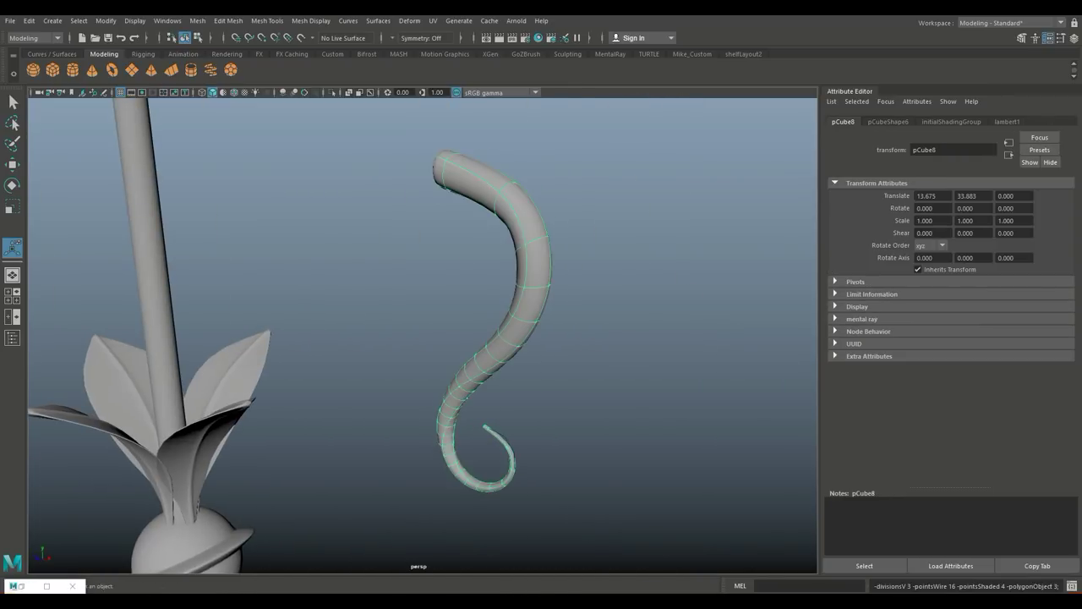
pyautogui.press('1')
# Bevel the horn's top edge at a 0.2 fraction
pyautogui.keyDown('alt'); pyautogui.moveTo(423, 338); pyautogui.dragTo(541, 338); pyautogui.keyUp('alt')
pyautogui.press('q')
pyautogui.click(480, 160)
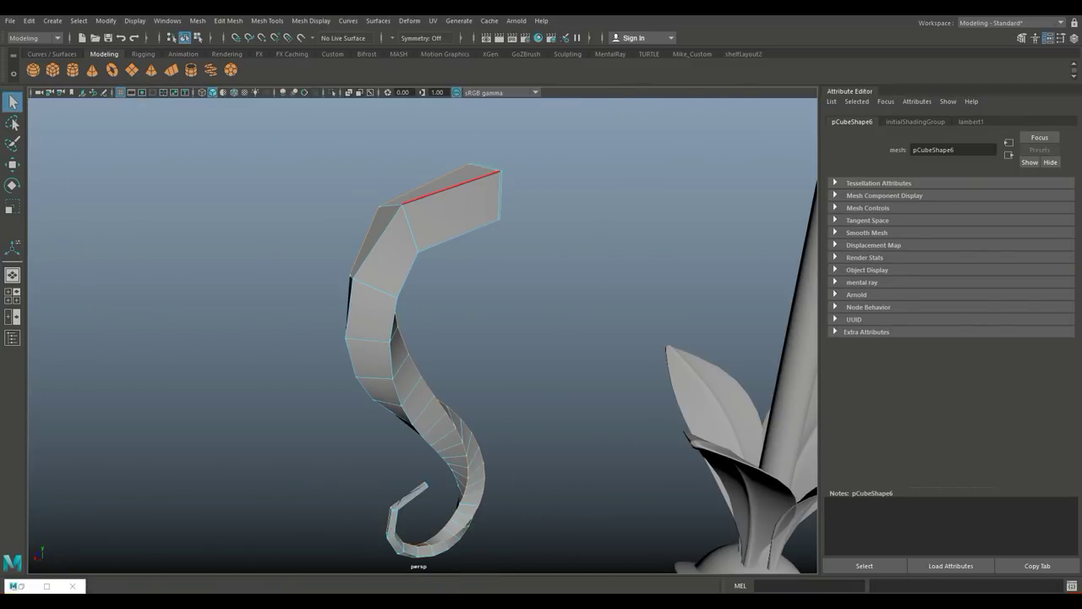
pyautogui.click(228, 20)
pyautogui.click(245, 60)
# Slide the horn left against the central pole, to translate X 0.416
pyautogui.moveTo(459, 212); pyautogui.dragTo(519, 195, button='right')
pyautogui.keyDown('alt'); pyautogui.moveTo(423, 338); pyautogui.dragTo(541, 339); pyautogui.keyUp('alt')
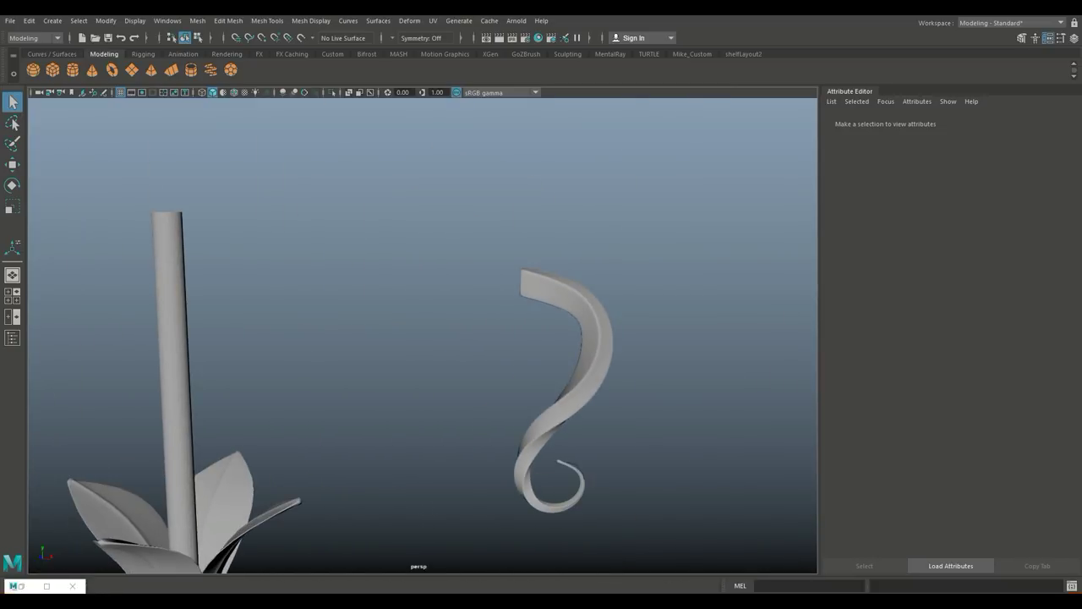
pyautogui.click(544, 314)
pyautogui.press('4')
pyautogui.moveTo(689, 234); pyautogui.dragTo(469, 234)
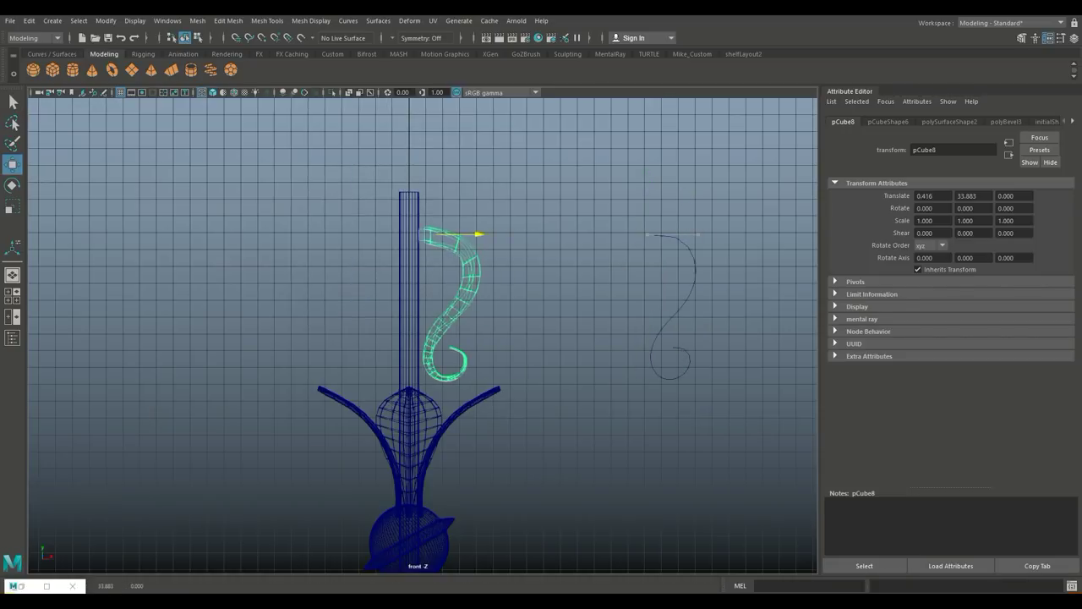
# Move the horn's pivot to the pole and rotate the horn 90°
pyautogui.click(422, 302)
pyautogui.scroll(3, 422, 302)
pyautogui.click(461, 296)
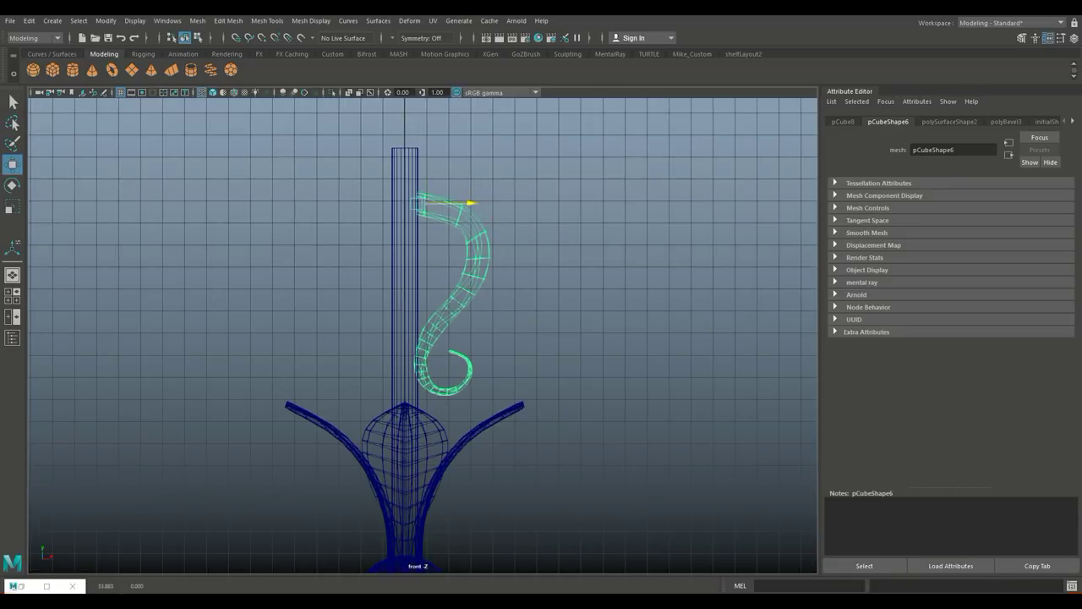
pyautogui.scroll(3, 490, 366)
pyautogui.scroll(3, 490, 366)
pyautogui.press('d')
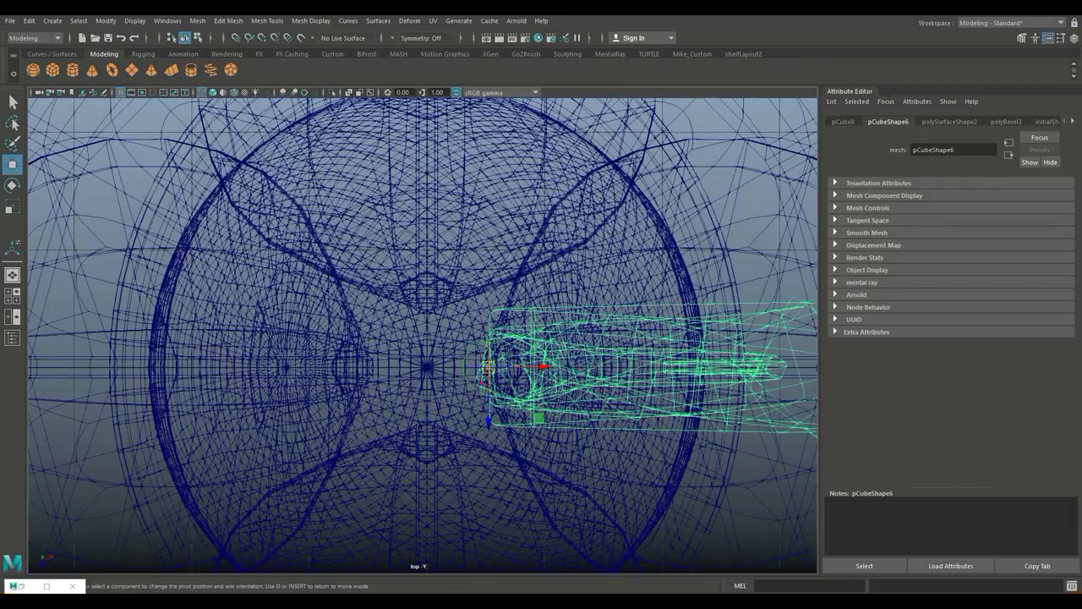
pyautogui.scroll(-5, 423, 335)
pyautogui.scroll(3, 423, 343)
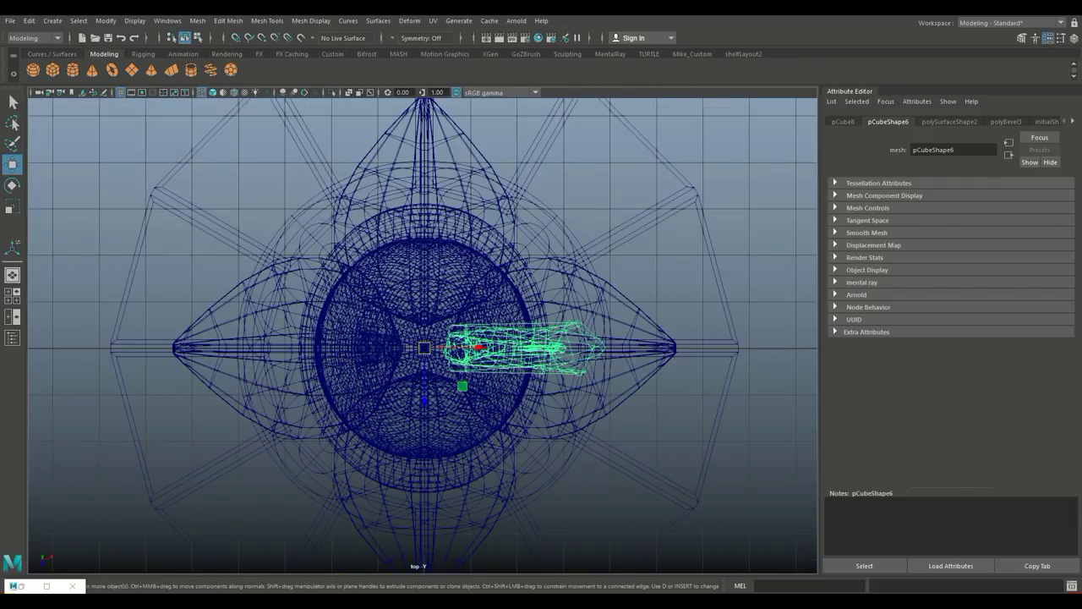
pyautogui.press('e')
pyautogui.moveTo(482, 338); pyautogui.dragTo(432, 290)
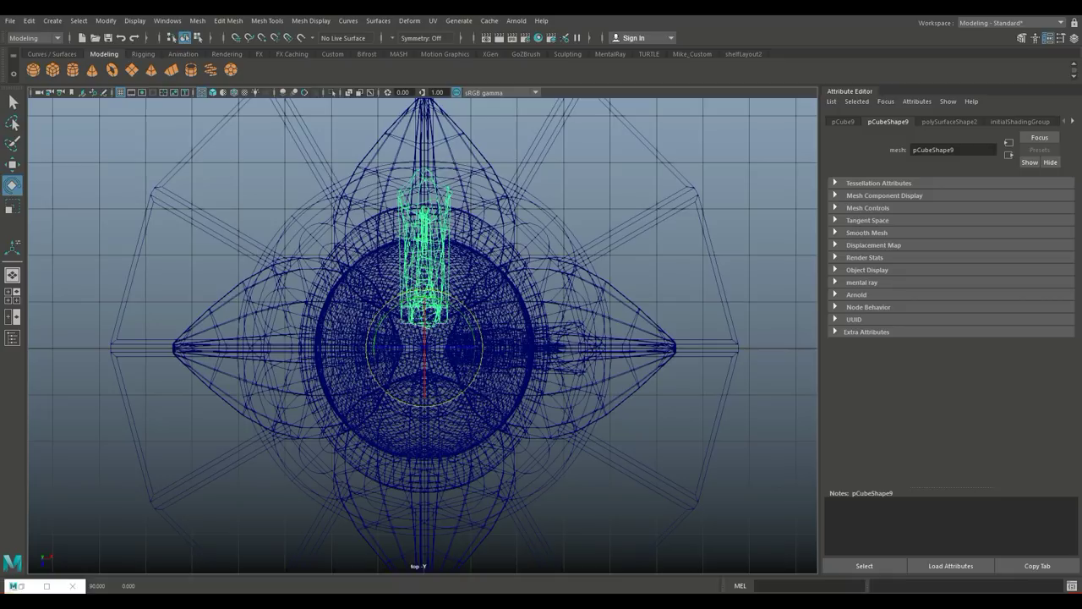
# Duplicate the horn with Shift+D so rotated copies ring the pole
pyautogui.hotkey('shift', 'd')
pyautogui.hotkey('shift', 'd')
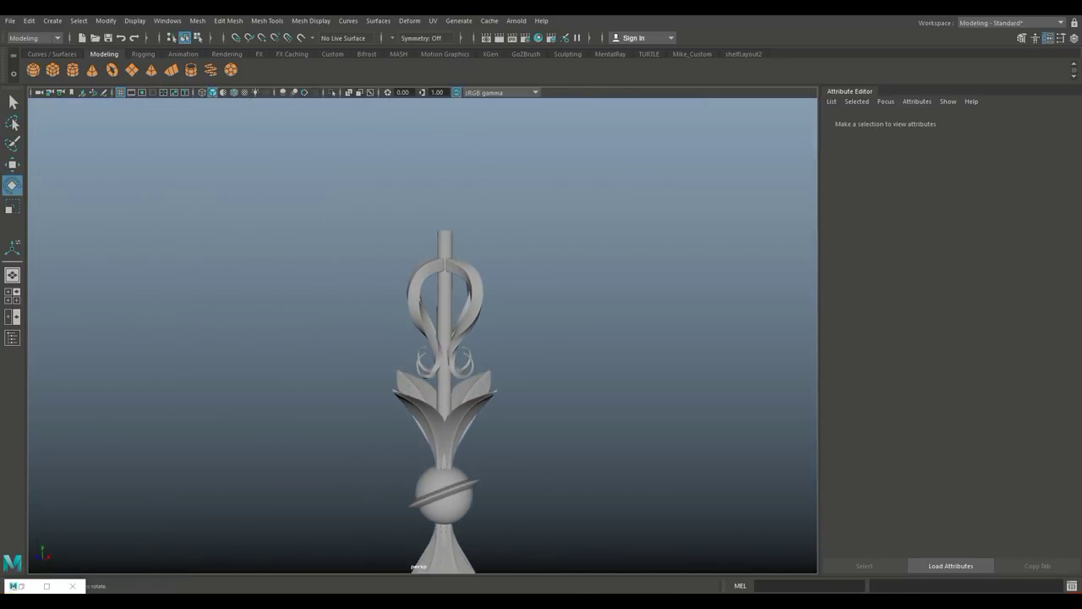
pyautogui.rightClick(455, 263)
pyautogui.press('w')
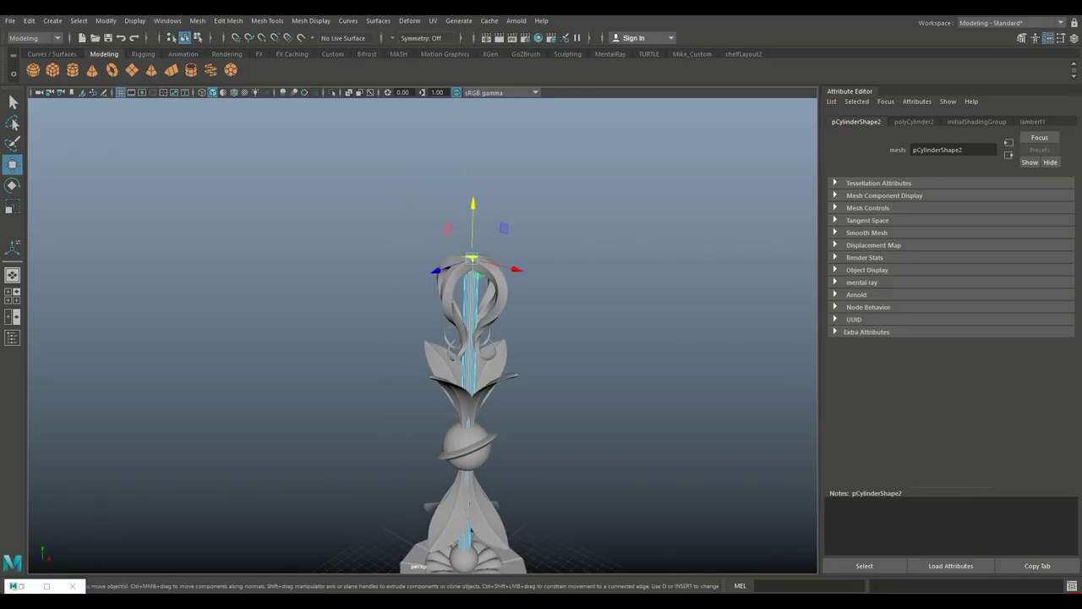
pyautogui.click(463, 548)
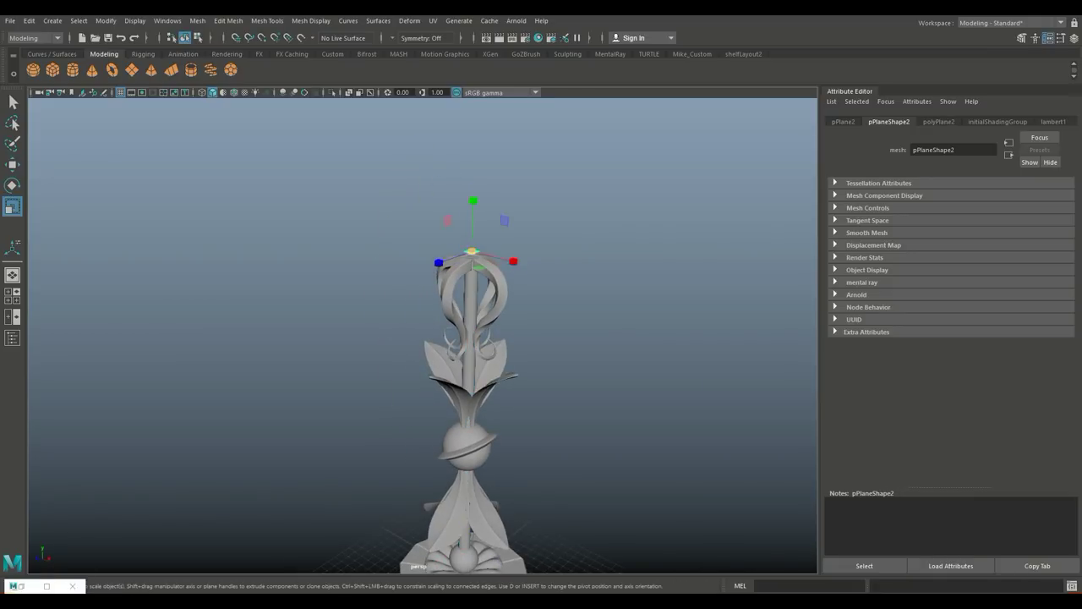
# Set the top plane's subdivisions to 8
pyautogui.press('t')
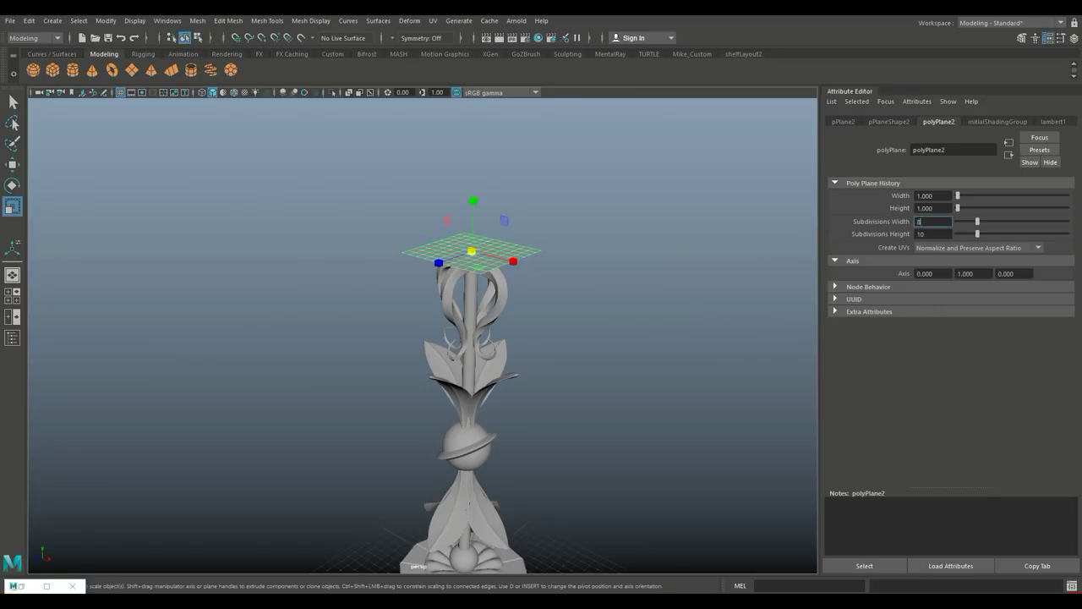
pyautogui.press('Tab')
pyautogui.write('8')
pyautogui.press('Return')
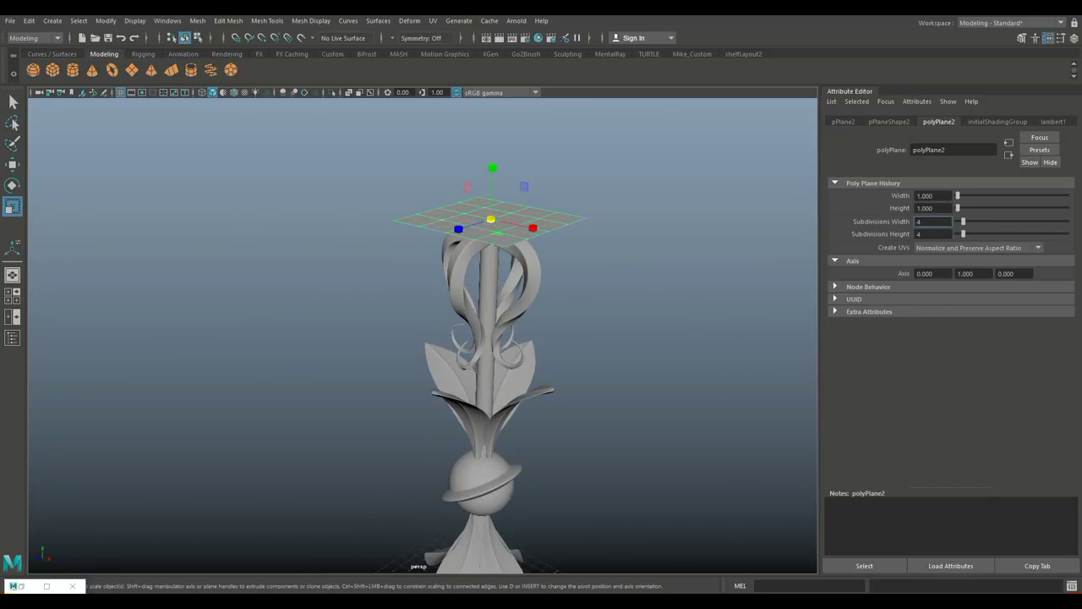
# Pull the plane's outer vertices down into a flared, pointed-corner canopy
pyautogui.press('space')
pyautogui.press('space')
pyautogui.keyDown('alt'); pyautogui.moveTo(423, 338); pyautogui.dragTo(474, 322); pyautogui.keyUp('alt')
pyautogui.press('F9')
pyautogui.click(442, 176)
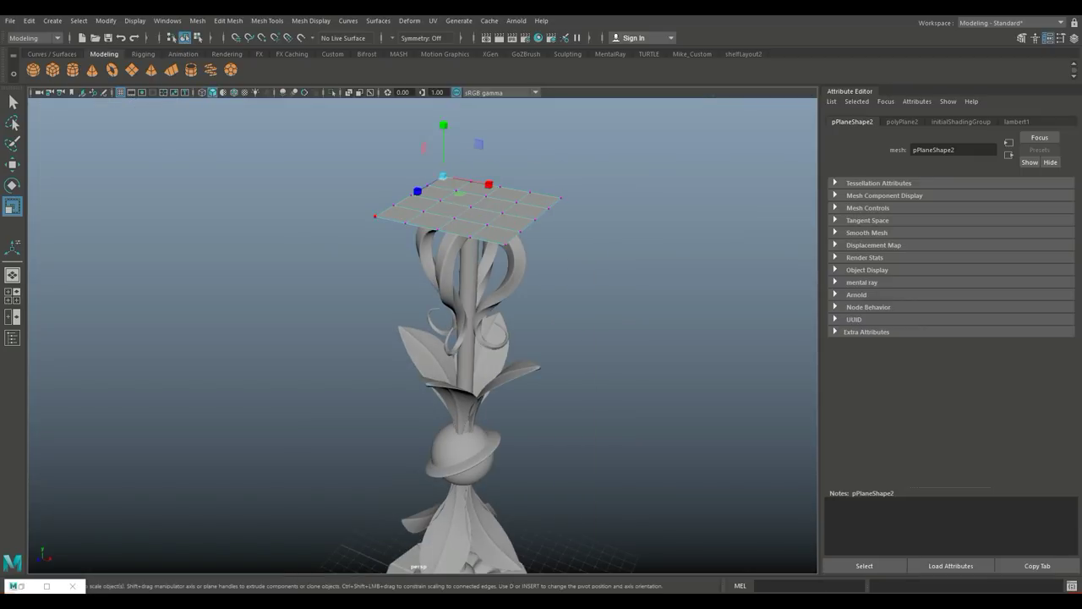
pyautogui.press('f')
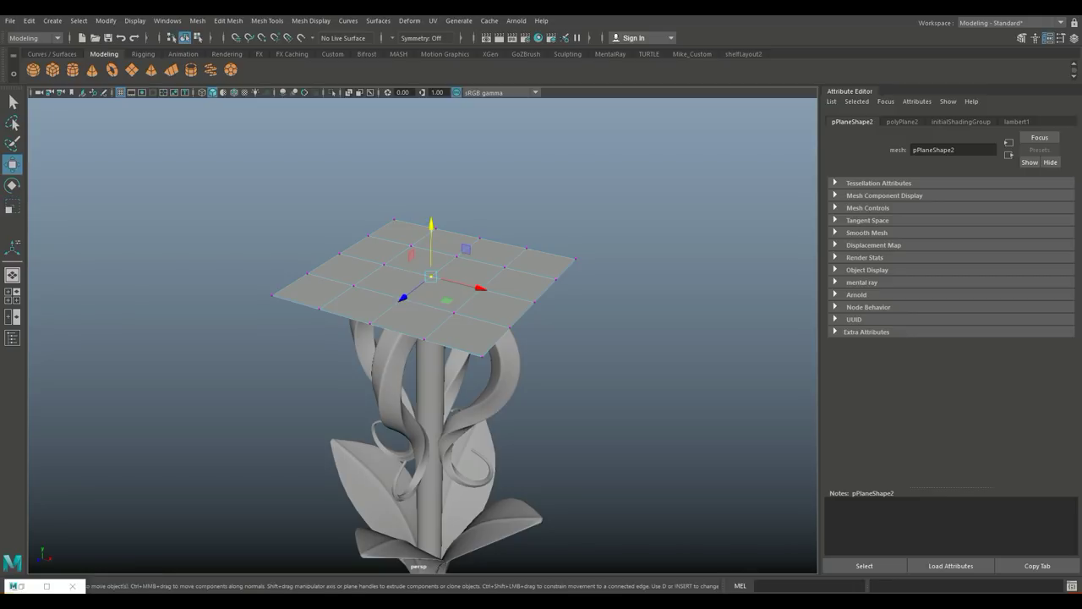
pyautogui.scroll(-3, 427, 338)
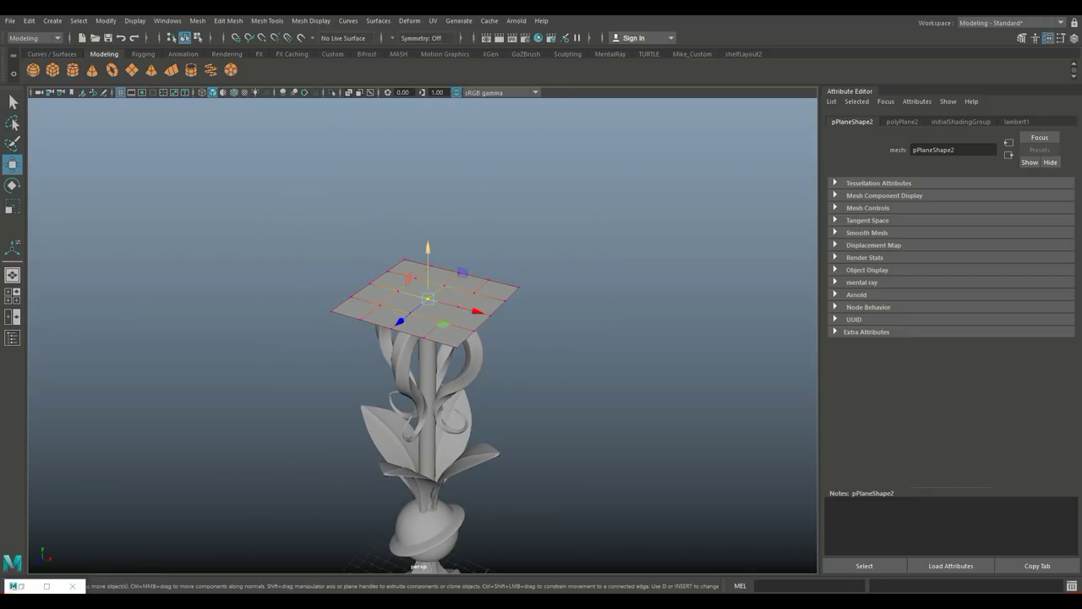
pyautogui.scroll(3, 427, 338)
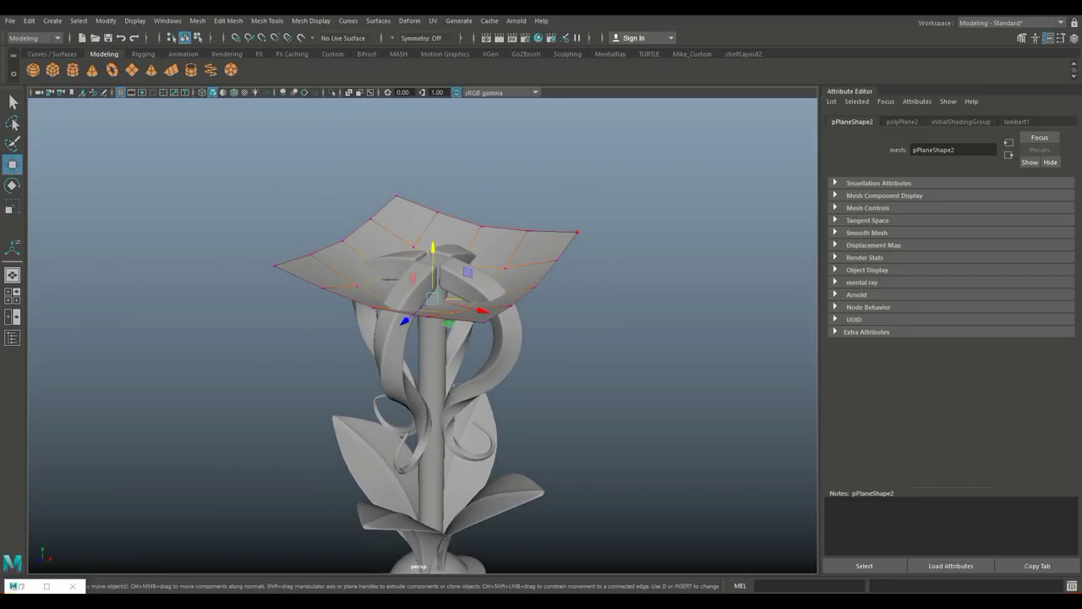
pyautogui.rightClick(576, 234)
pyautogui.moveTo(558, 257); pyautogui.dragTo(521, 234, button='right')
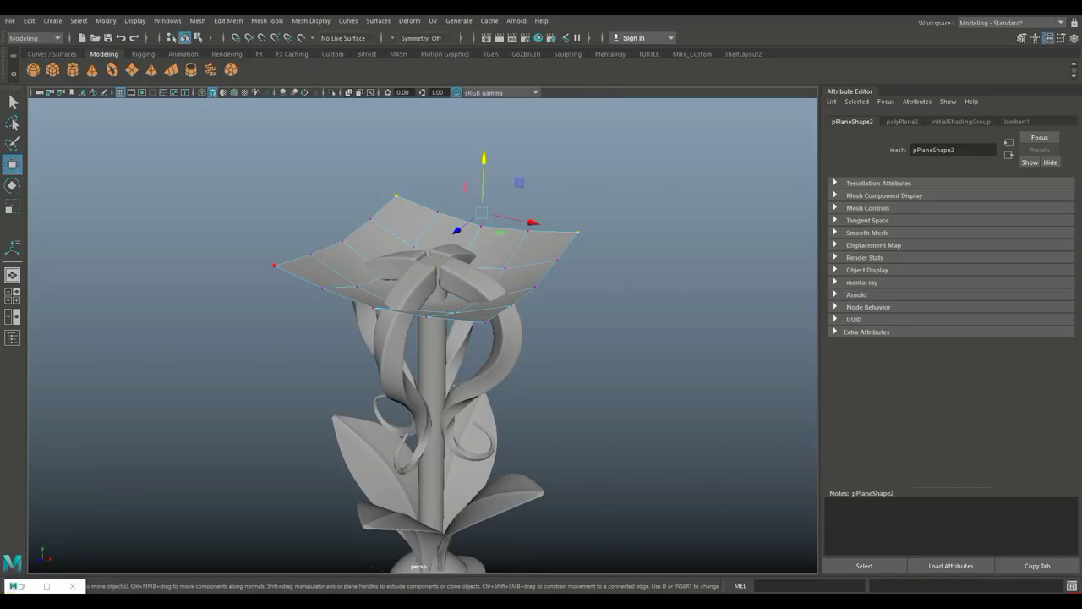
pyautogui.moveTo(433, 196)
pyautogui.mouseDown()
pyautogui.moveTo(433, 220)
pyautogui.moveTo(473, 254)
pyautogui.mouseUp()
pyautogui.moveTo(624, 266); pyautogui.dragTo(686, 245, button='right')
pyautogui.scroll(2, 507, 321)
pyautogui.click(197, 20)
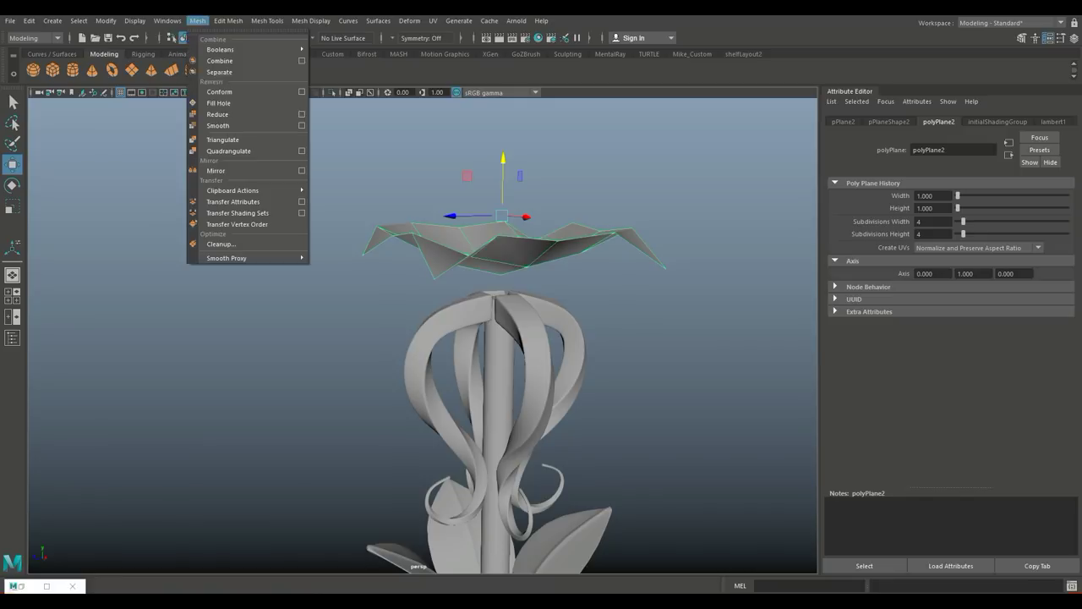
# Extrude the plane's faces to give the canopy thickness
pyautogui.click(218, 125)
pyautogui.hotkey('ctrl', 'z')
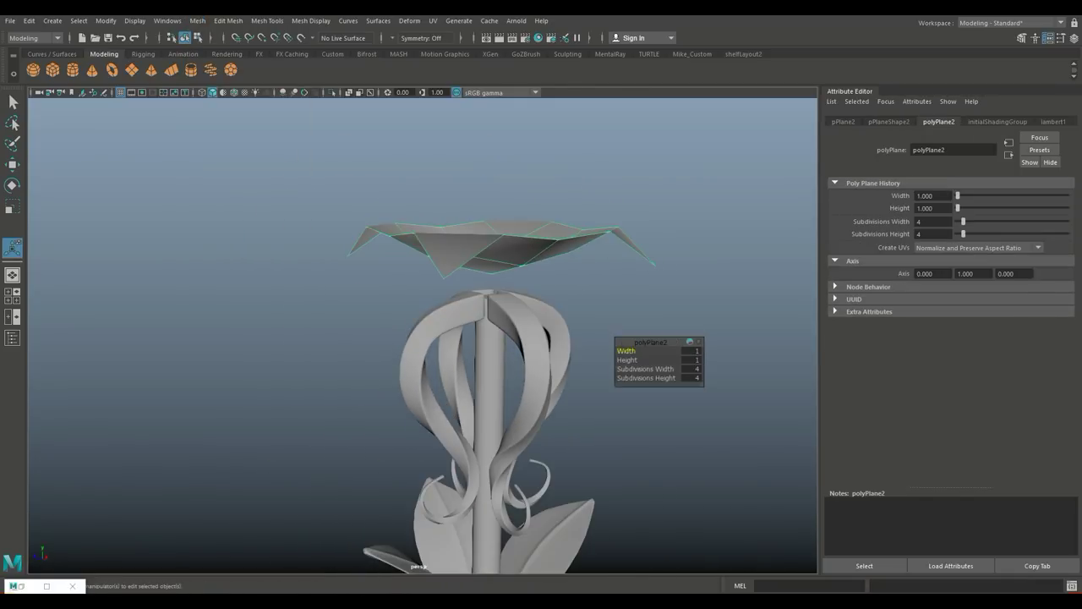
pyautogui.hotkey('ctrl', 'e')
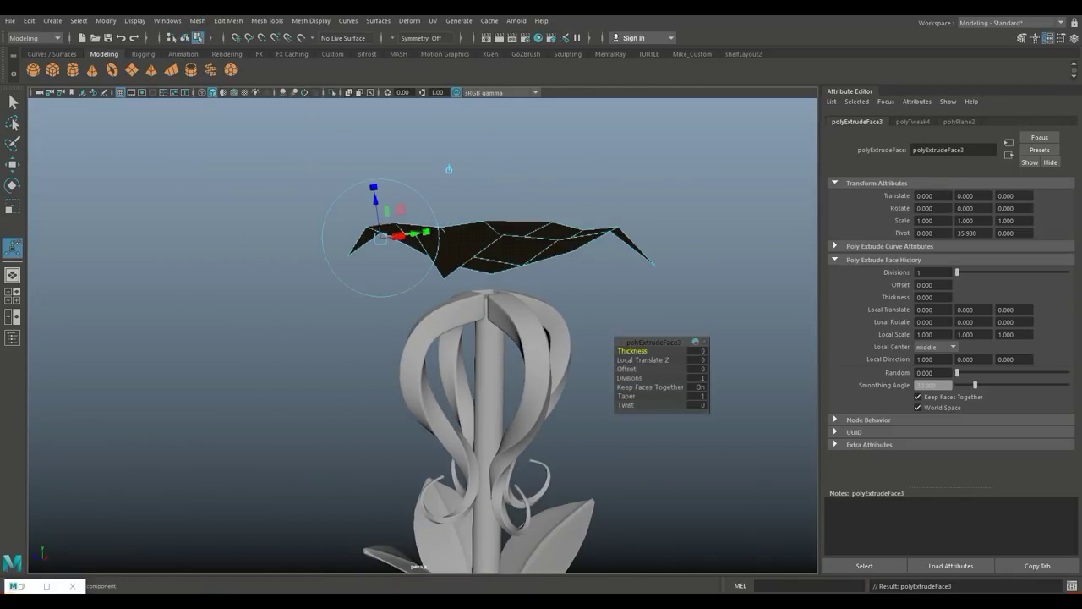
pyautogui.press('Return')
# Smooth the thickened dish with 2 divisions
pyautogui.moveTo(583, 254); pyautogui.dragTo(655, 218, button='right')
pyautogui.click(197, 21)
pyautogui.click(218, 125)
pyautogui.moveTo(449, 169); pyautogui.dragTo(473, 169, button='middle')
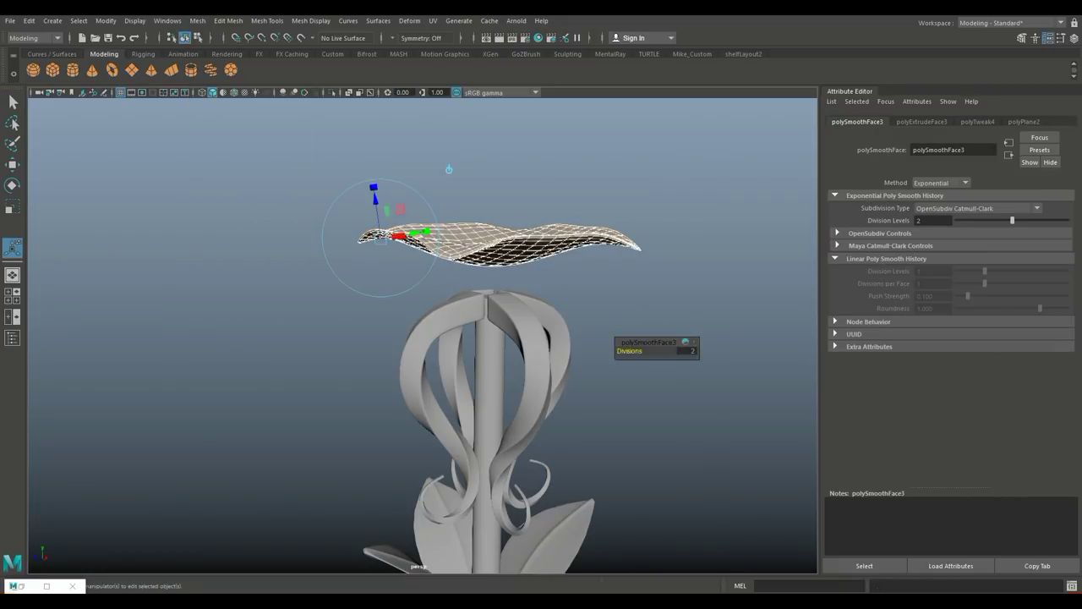
pyautogui.click(694, 195)
# Inspect the smoothed dish from the front and perspective views
pyautogui.keyDown('alt'); pyautogui.moveTo(694, 194); pyautogui.dragTo(643, 203); pyautogui.keyUp('alt')
pyautogui.click(491, 271)
pyautogui.press('w')
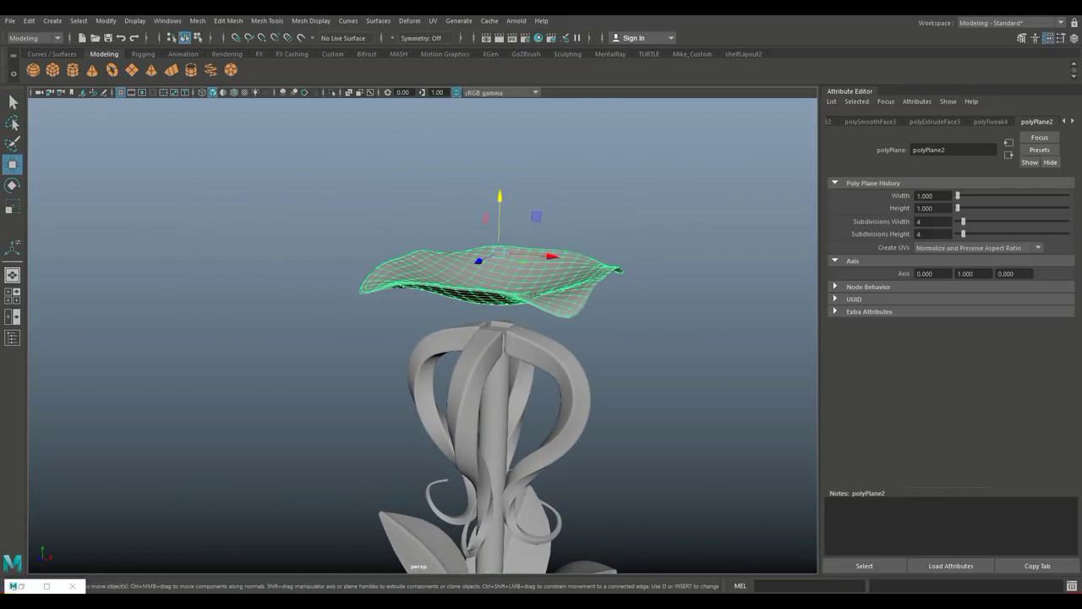
pyautogui.press('space')
pyautogui.press('space')
pyautogui.scroll(5, 406, 174)
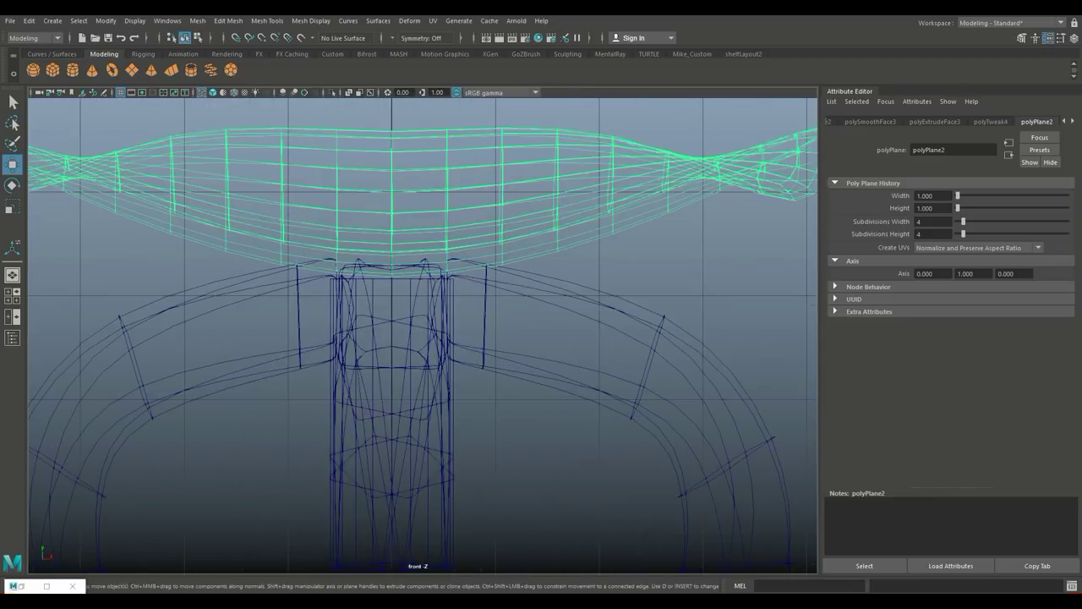
pyautogui.scroll(-4, 406, 173)
pyautogui.click(13, 275)
pyautogui.click(676, 186)
pyautogui.keyDown('alt'); pyautogui.moveTo(677, 186); pyautogui.dragTo(677, 211); pyautogui.keyUp('alt')
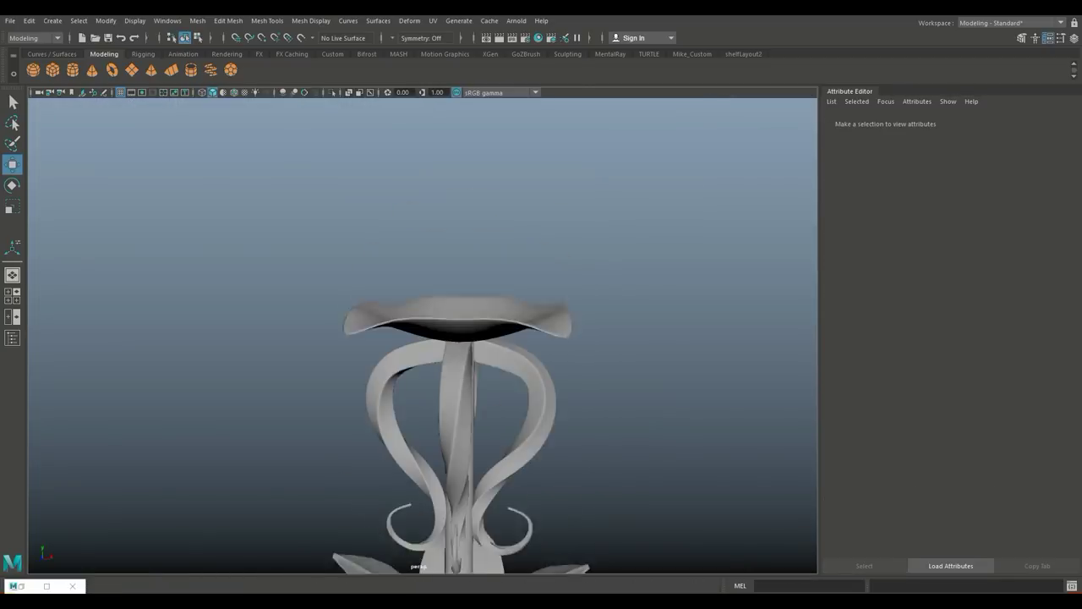
# In top view, move a small sphere onto the dish rim at the flower's right side
pyautogui.scroll(-5, 428, 381)
pyautogui.click(429, 456)
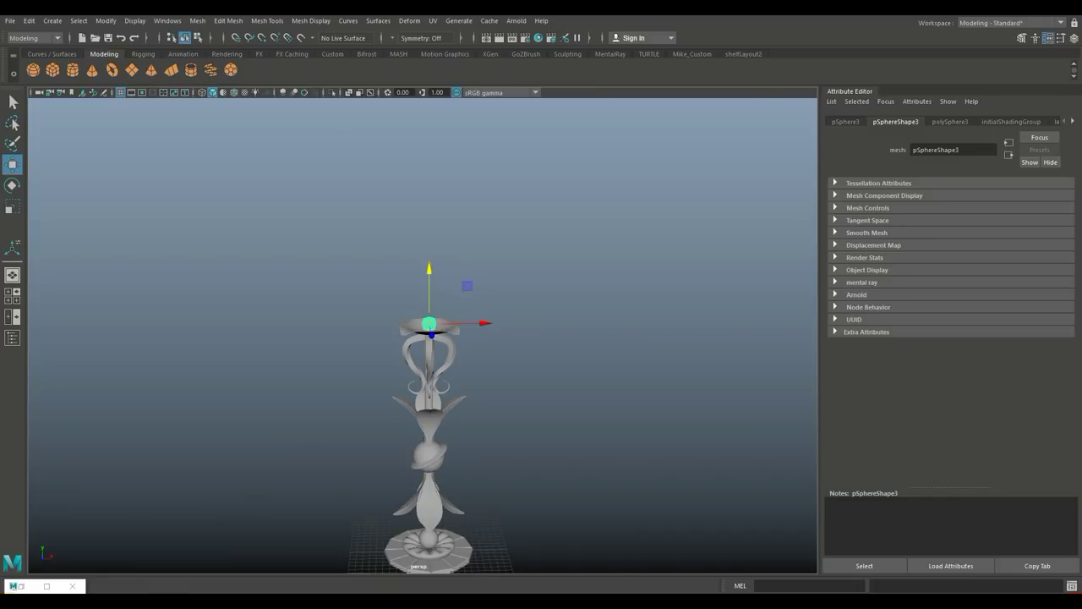
pyautogui.press('space')
pyautogui.press('space')
pyautogui.scroll(2, 541, 317)
pyautogui.moveTo(583, 319); pyautogui.dragTo(448, 319)
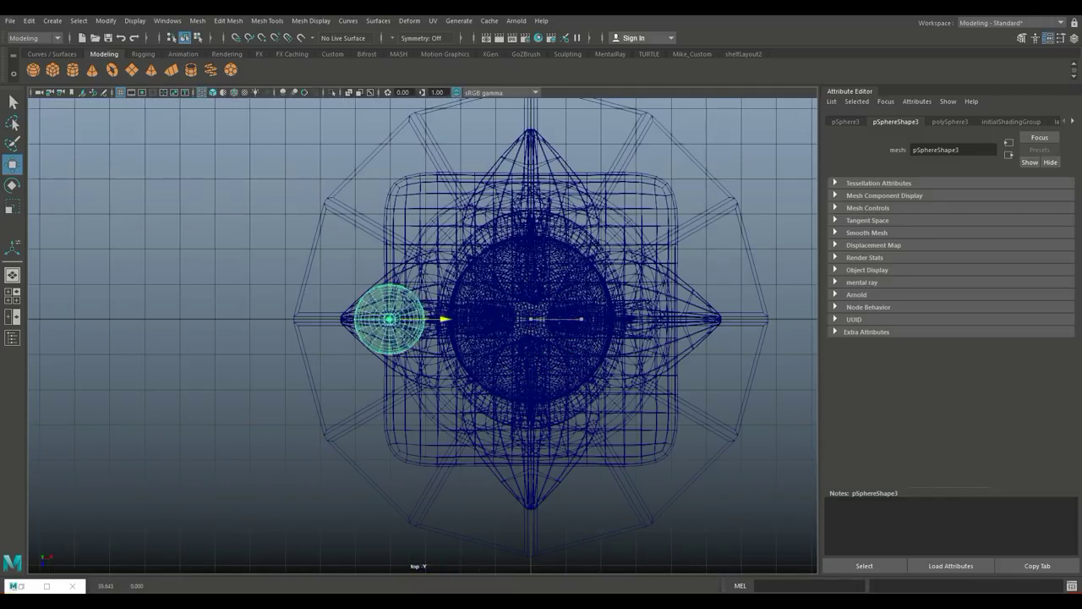
pyautogui.moveTo(374, 362); pyautogui.dragTo(369, 228)
pyautogui.scroll(2, 372, 182)
pyautogui.scroll(5, 372, 182)
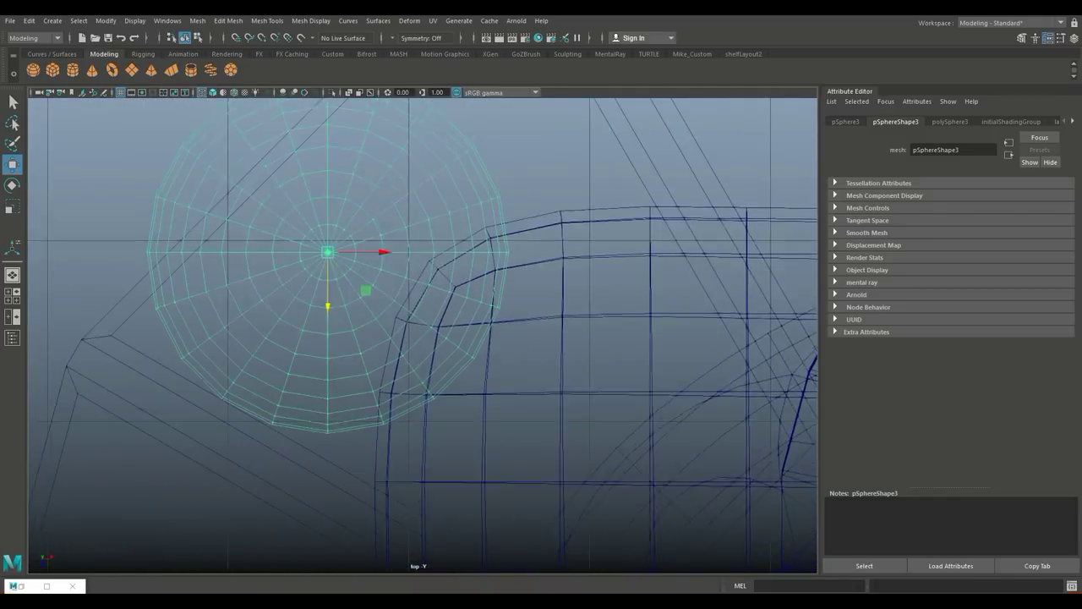
pyautogui.moveTo(331, 270); pyautogui.dragTo(398, 339)
pyautogui.scroll(-6, 427, 327)
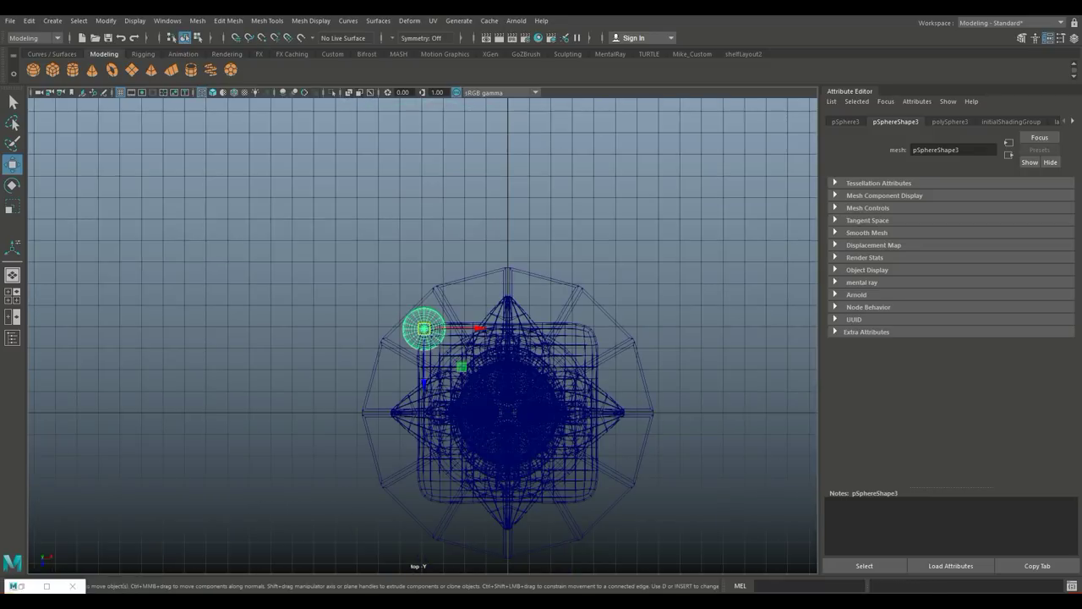
pyautogui.moveTo(477, 329); pyautogui.dragTo(658, 327)
pyautogui.press('f')
# Move both rim spheres into place, then lower them onto the dish edge in perspective
pyautogui.scroll(-2, 423, 335)
pyautogui.scroll(3, 464, 303)
pyautogui.scroll(-5, 423, 339)
pyautogui.scroll(-1, 423, 338)
pyautogui.keyDown('shift'); pyautogui.click(334, 311); pyautogui.keyUp('shift')
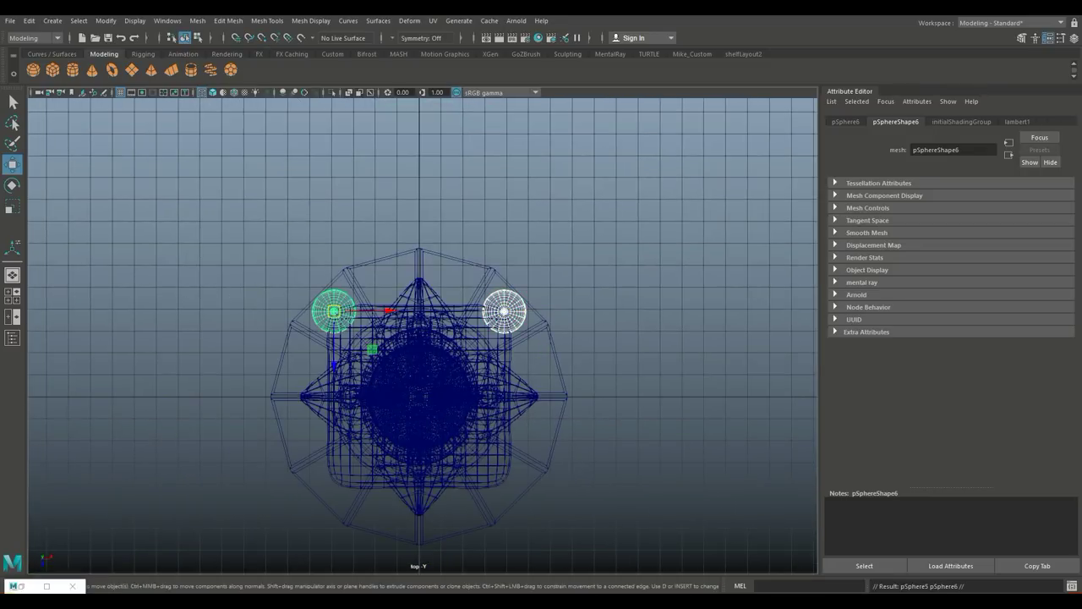
pyautogui.moveTo(334, 365); pyautogui.dragTo(338, 536)
pyautogui.press('f')
pyautogui.keyDown('alt'); pyautogui.moveTo(212, 330); pyautogui.dragTo(406, 338, button='middle'); pyautogui.keyUp('alt')
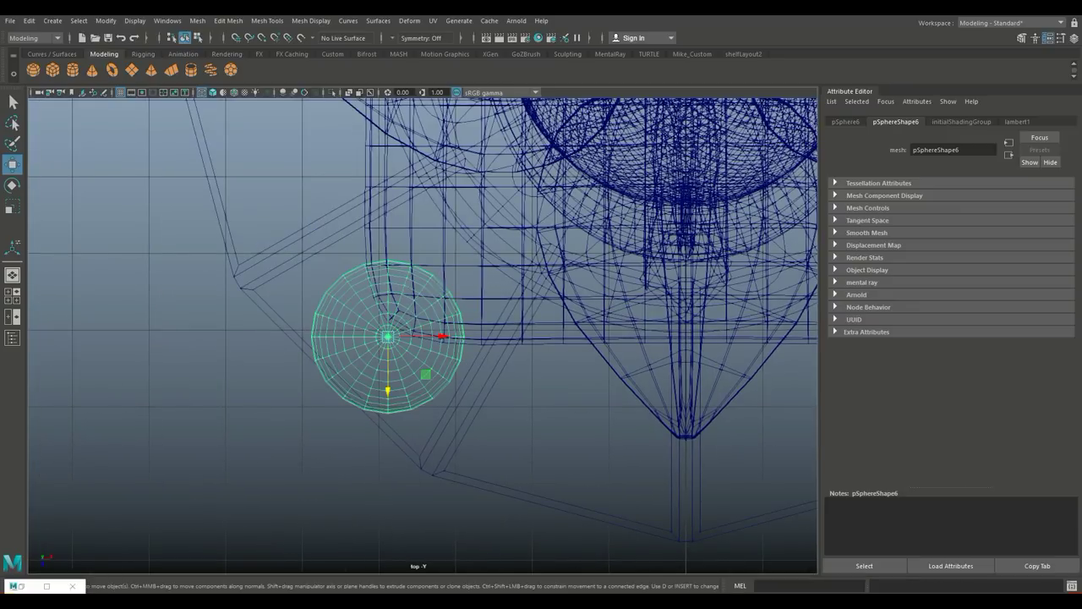
pyautogui.keyDown('alt'); pyautogui.moveTo(592, 338); pyautogui.dragTo(115, 396, button='middle'); pyautogui.keyUp('alt')
pyautogui.click(506, 394)
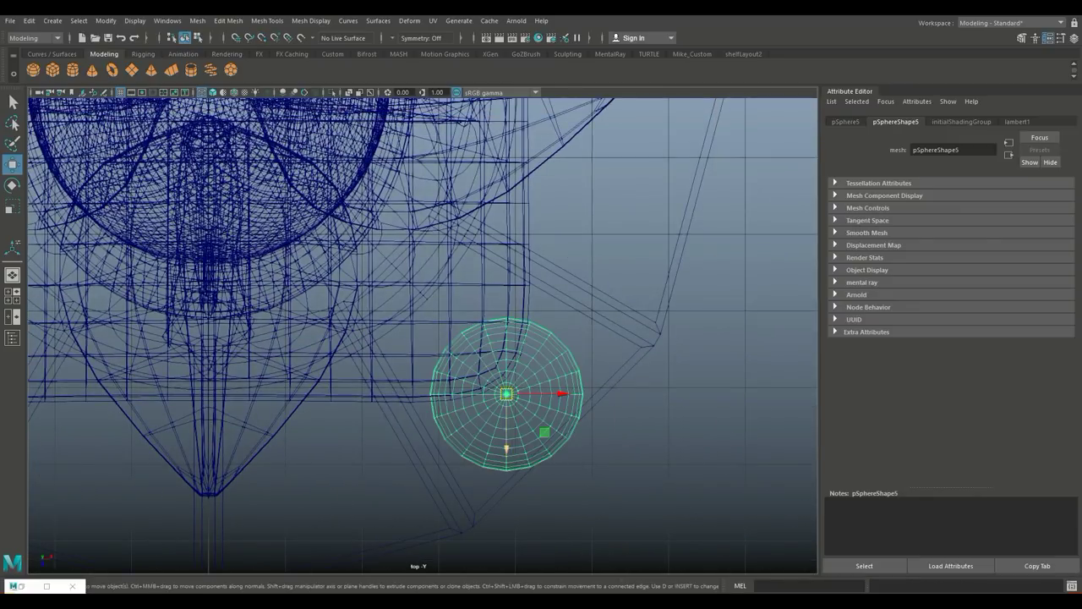
pyautogui.click(12, 275)
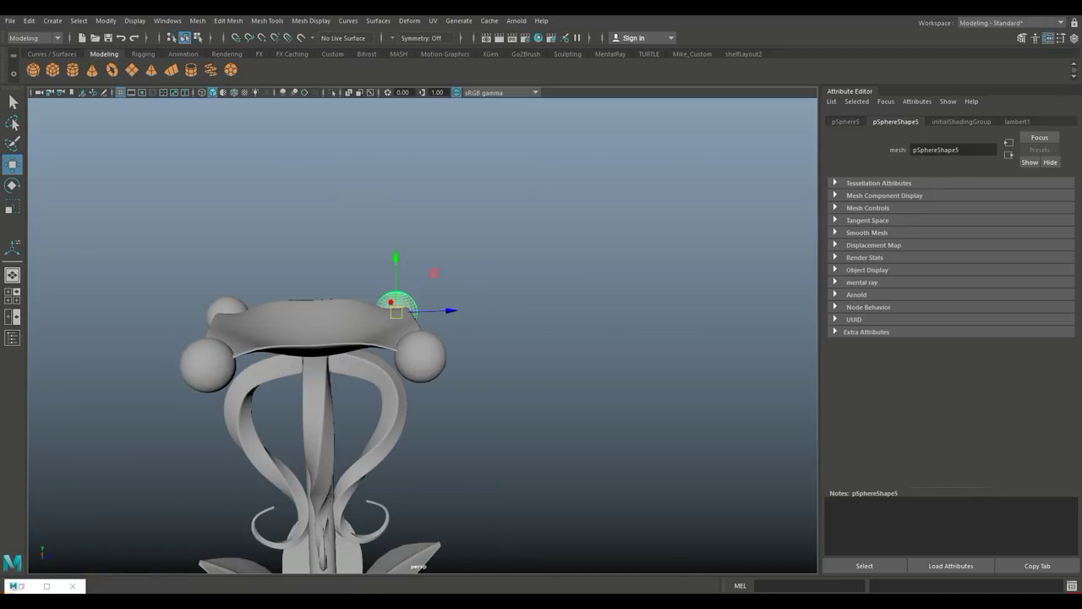
pyautogui.moveTo(395, 252); pyautogui.dragTo(396, 275)
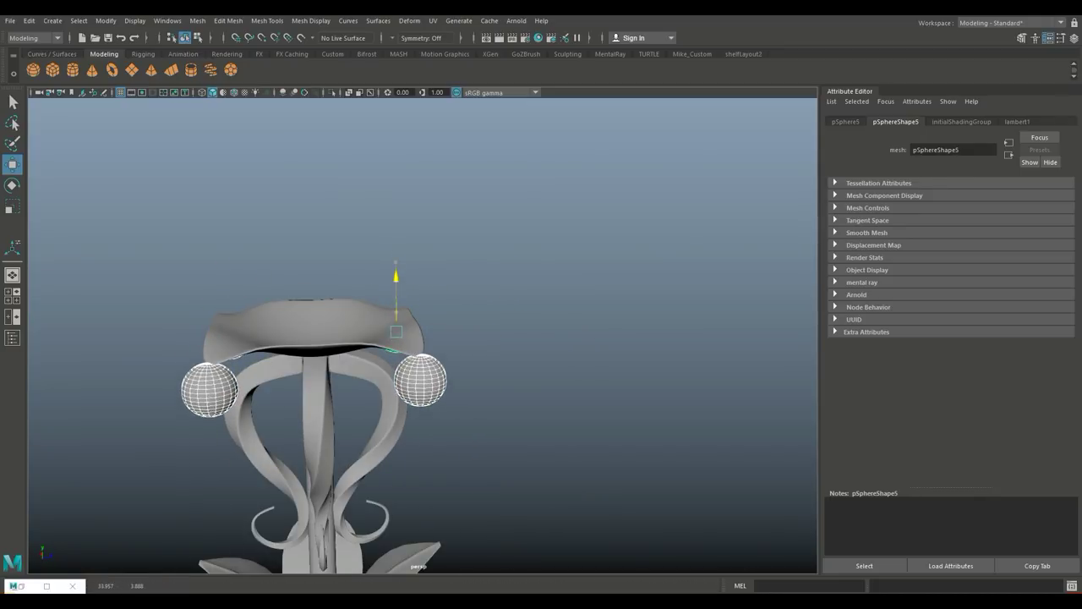
# Raise a copy of the cap and spheres above the flower and combine them into pSphere11
pyautogui.scroll(-3, 406, 406)
pyautogui.scroll(-3, 423, 406)
pyautogui.scroll(-3, 440, 406)
pyautogui.scroll(-2, 448, 422)
pyautogui.scroll(5, 448, 406)
pyautogui.click(511, 335)
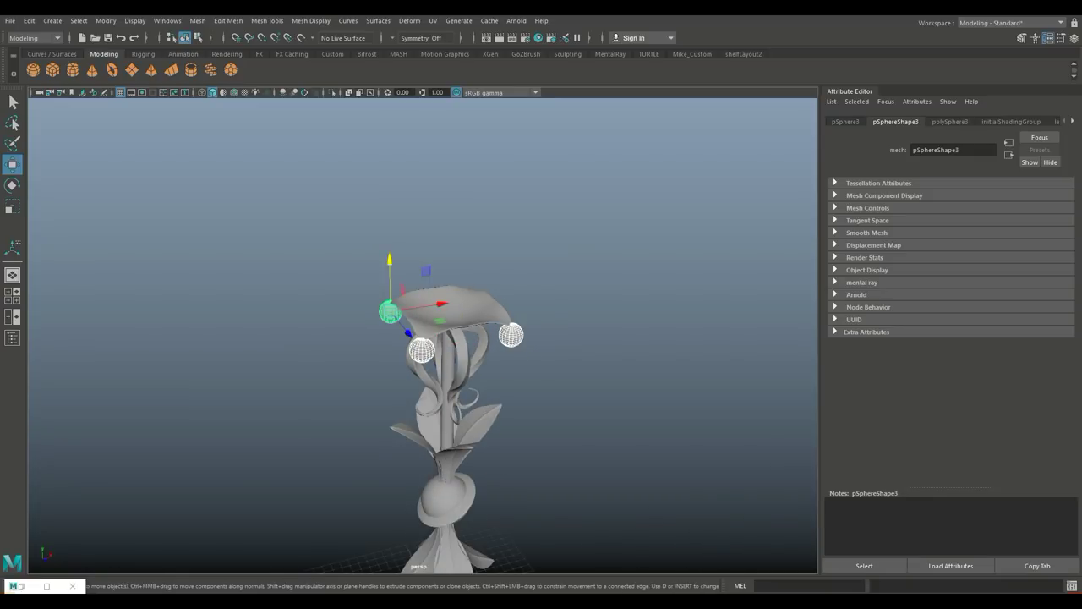
pyautogui.click(449, 300)
pyautogui.keyDown('alt'); pyautogui.moveTo(508, 380); pyautogui.dragTo(474, 380); pyautogui.keyUp('alt')
pyautogui.moveTo(503, 321); pyautogui.dragTo(505, 221)
pyautogui.click(197, 20)
pyautogui.click(207, 57)
pyautogui.keyDown('alt'); pyautogui.moveTo(508, 380); pyautogui.dragTo(490, 380); pyautogui.keyUp('alt')
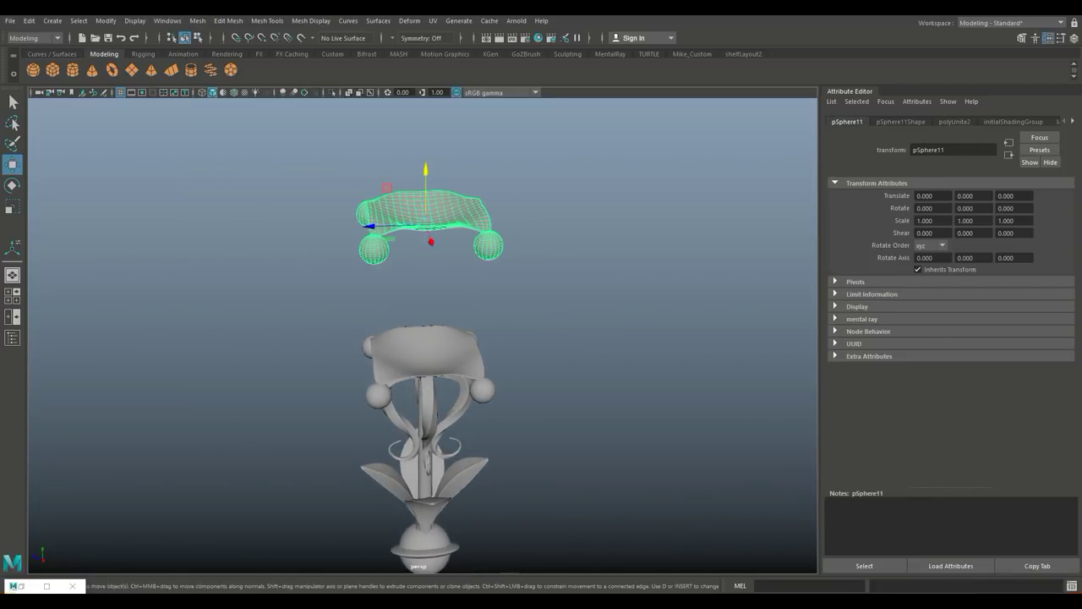
# Select the sphere between the caps and tilt the raised cap over it
pyautogui.click(423, 541)
pyautogui.scroll(-3, 422, 423)
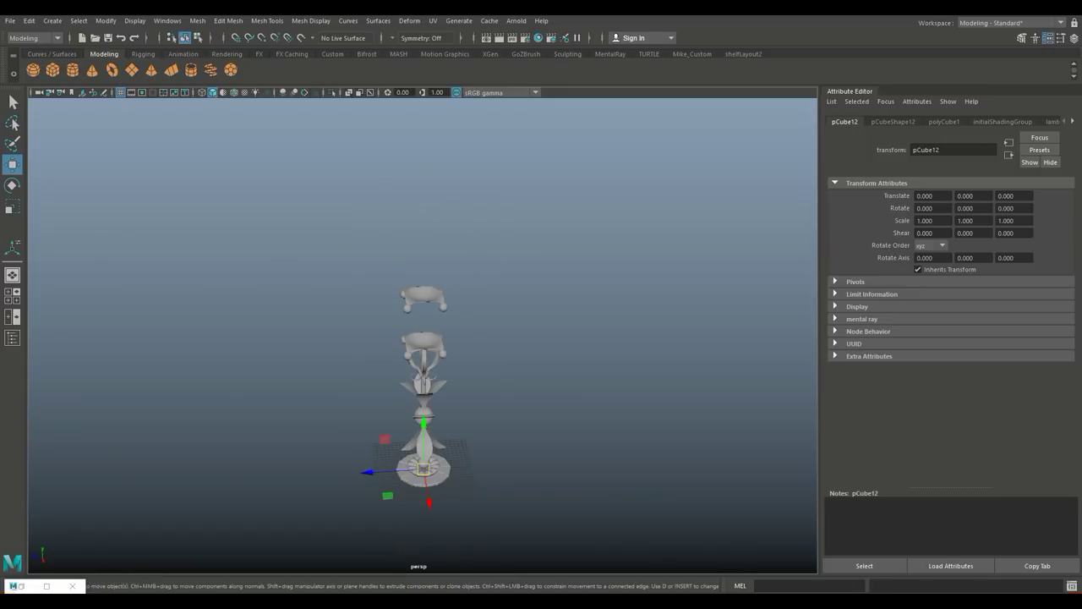
pyautogui.scroll(3, 423, 338)
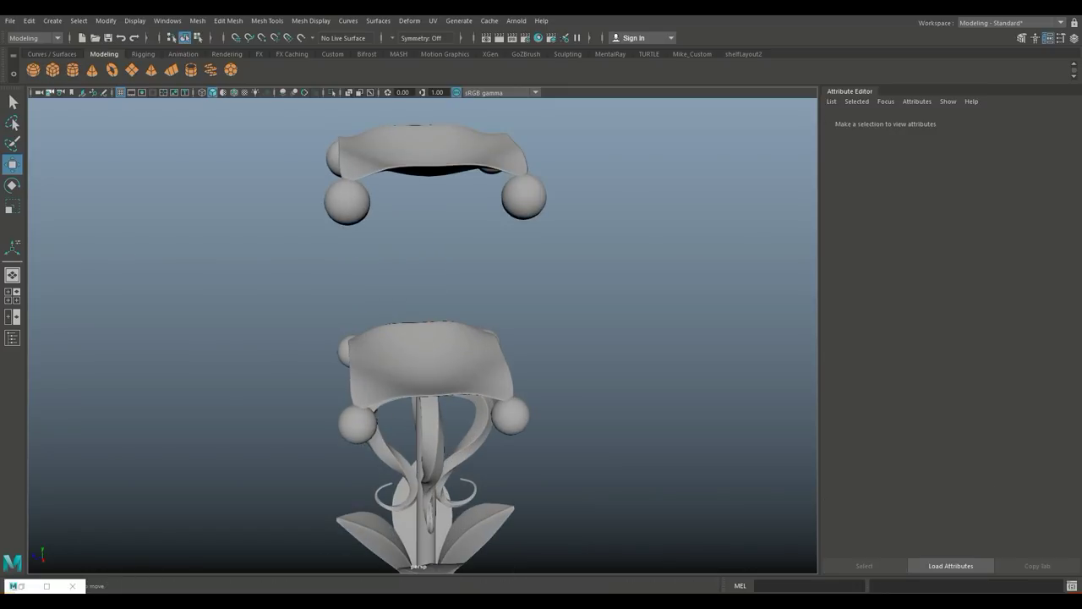
pyautogui.click(422, 153)
pyautogui.scroll(-3, 422, 338)
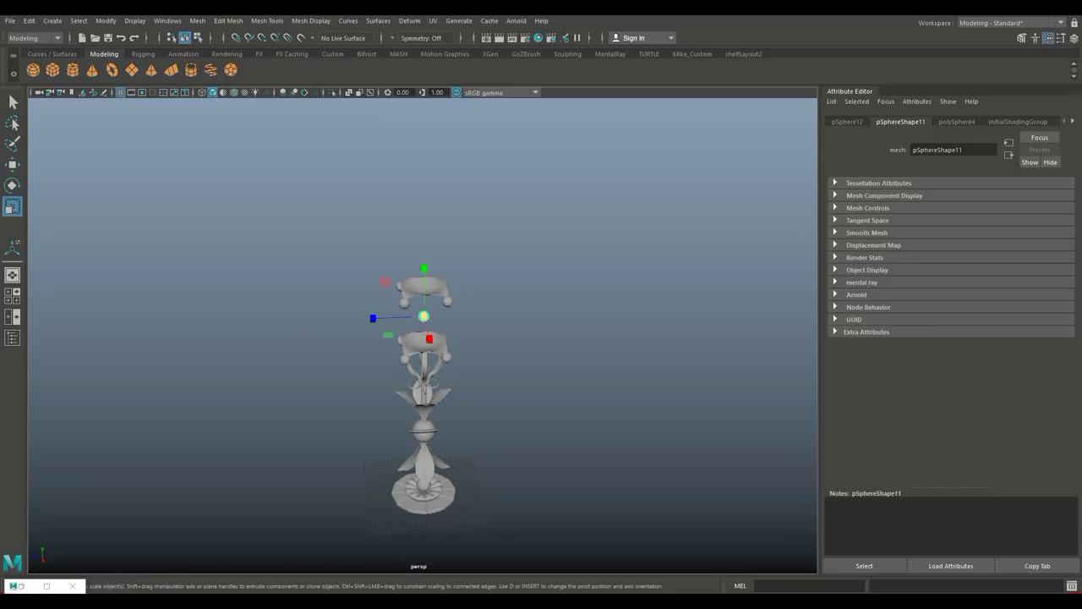
pyautogui.scroll(3, 423, 338)
pyautogui.click(423, 247)
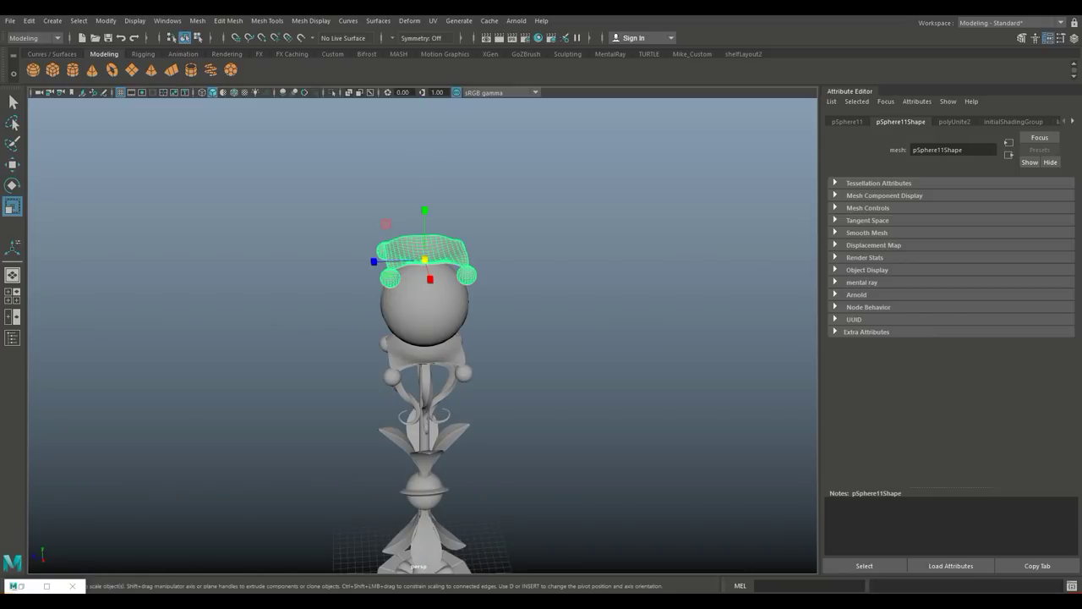
pyautogui.moveTo(461, 216); pyautogui.dragTo(397, 216)
# Check the large sphere and top cap alignment in front view, then return to perspective
pyautogui.click(425, 315)
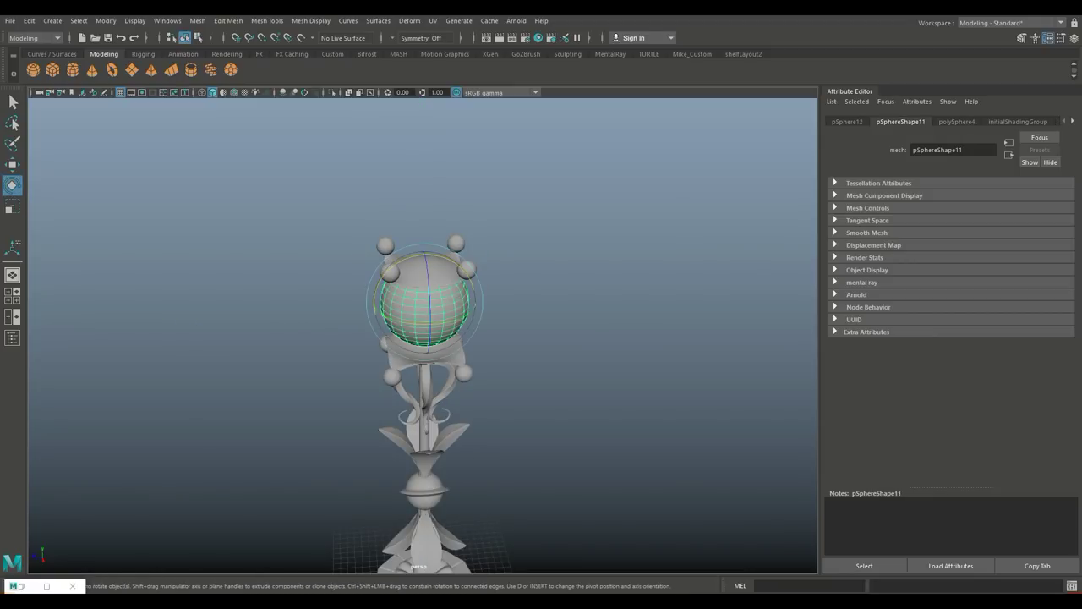
pyautogui.press('4')
pyautogui.press('w')
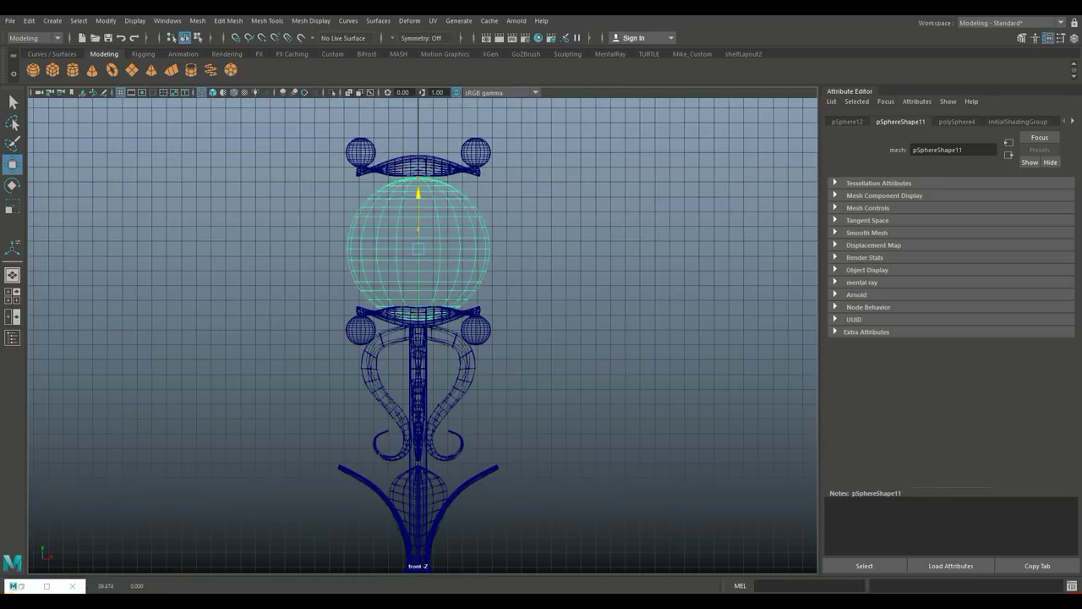
pyautogui.click(419, 161)
pyautogui.press('space')
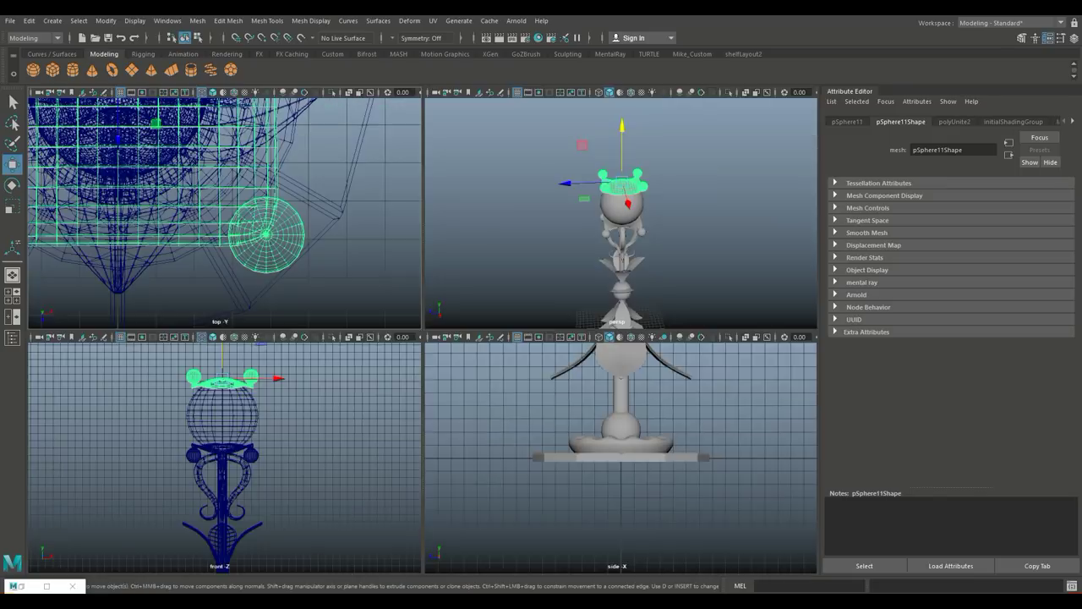
pyautogui.press('space')
pyautogui.scroll(5, 421, 339)
pyautogui.scroll(-5, 420, 338)
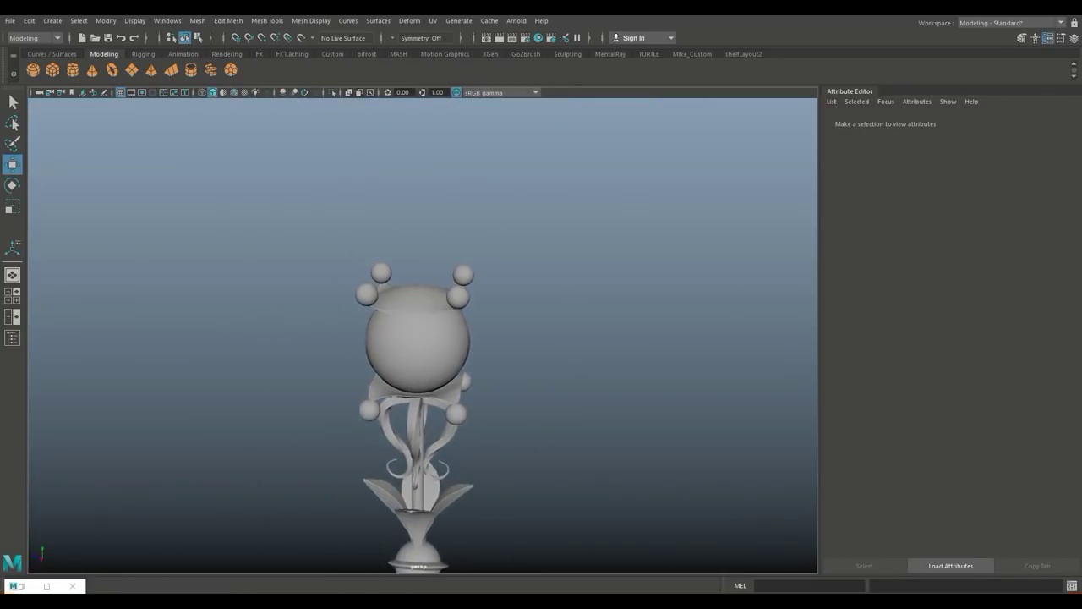
# Extrude the band of faces around the large sphere's middle
pyautogui.click(420, 339)
pyautogui.scroll(3, 420, 338)
pyautogui.moveTo(460, 299); pyautogui.dragTo(493, 316)
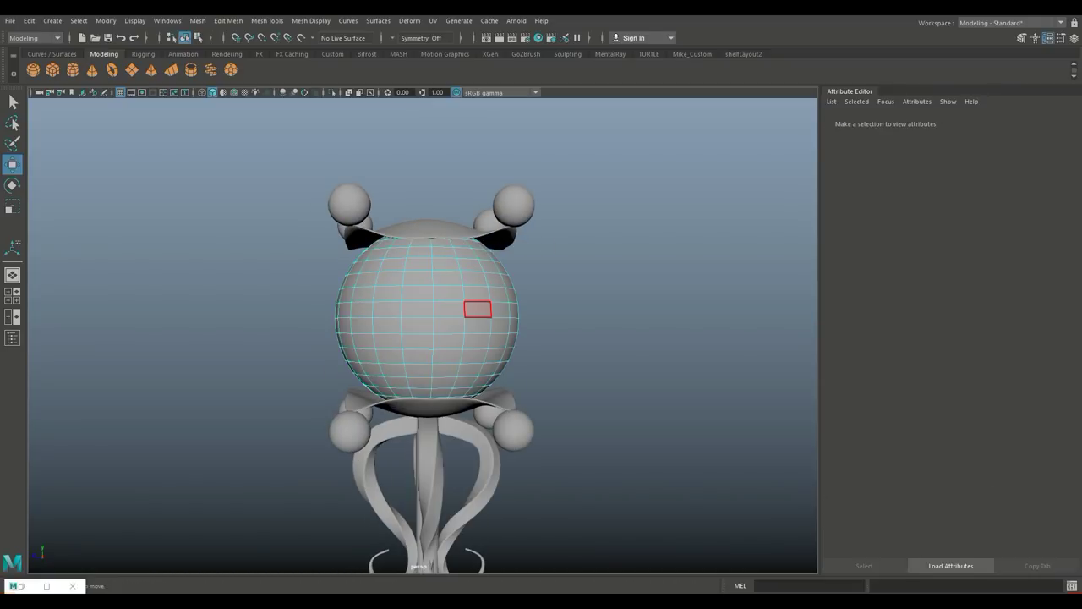
pyautogui.scroll(3, 494, 245)
pyautogui.scroll(-2, 495, 325)
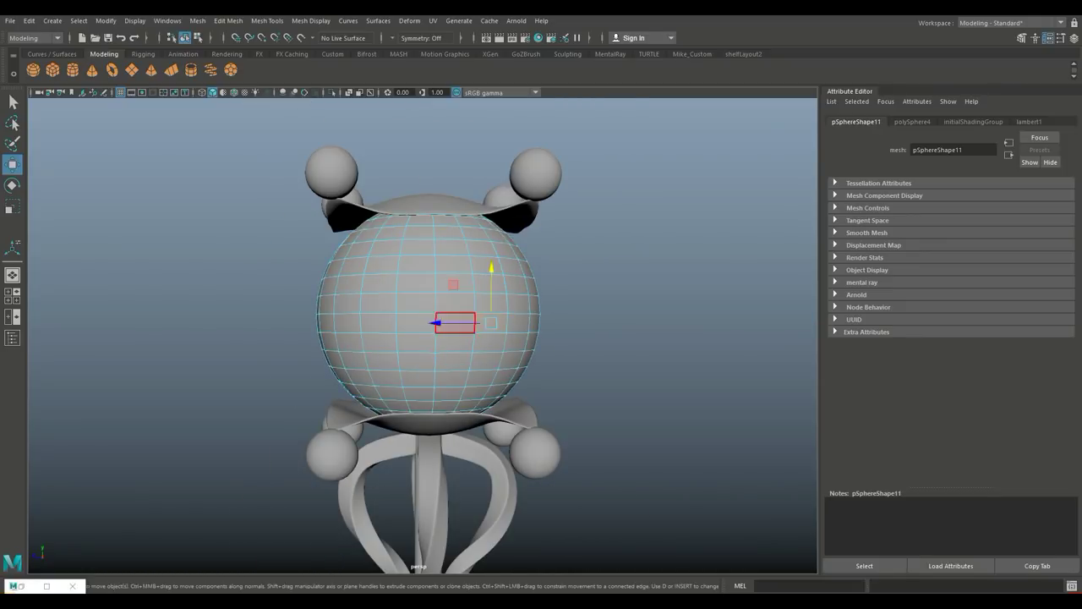
pyautogui.scroll(5, 456, 304)
pyautogui.scroll(-5, 435, 279)
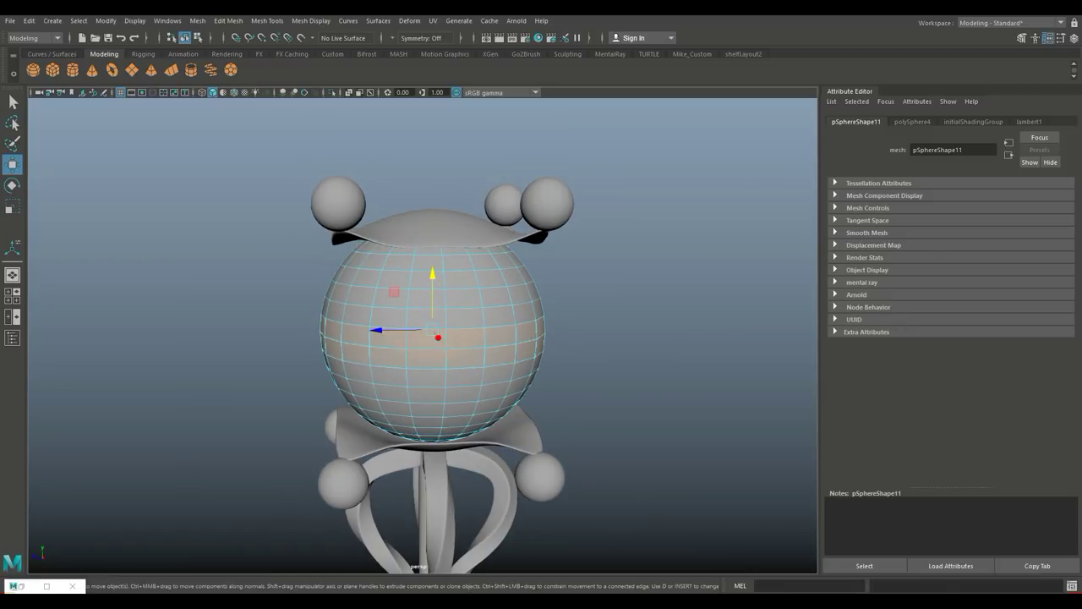
pyautogui.hotkey('ctrl', 'e')
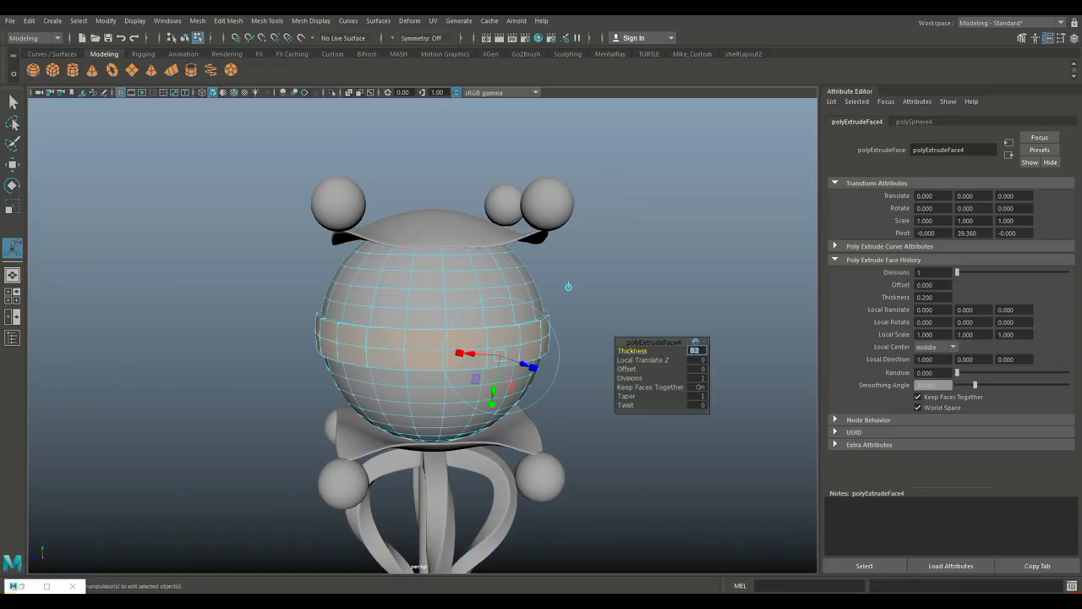
# Return to object mode and apply Mesh > Smooth to the whole sphere
pyautogui.click(568, 286)
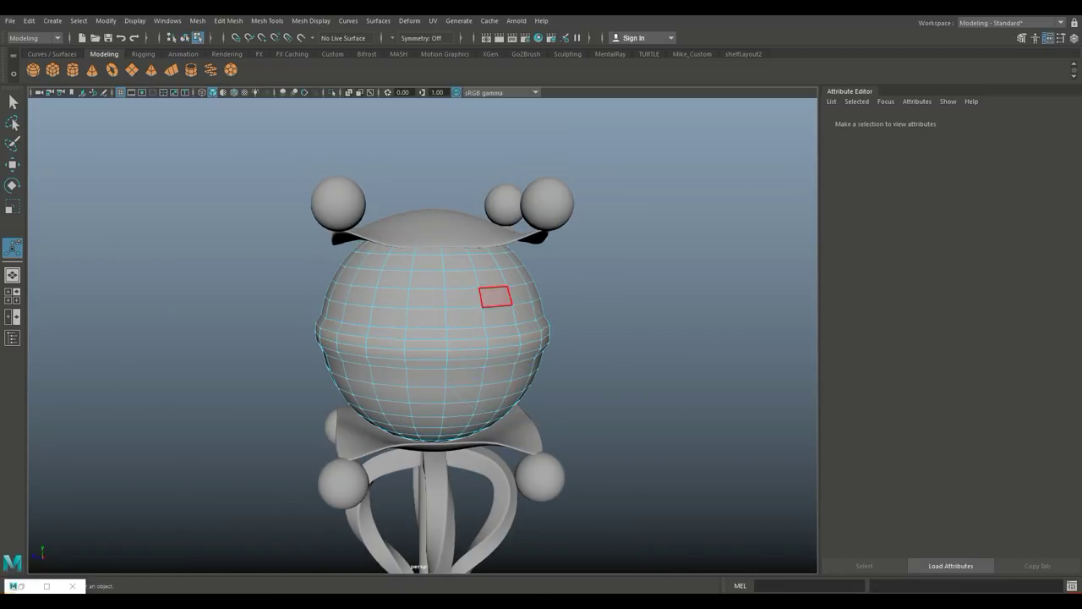
pyautogui.press('F8')
pyautogui.click(197, 20)
pyautogui.click(218, 125)
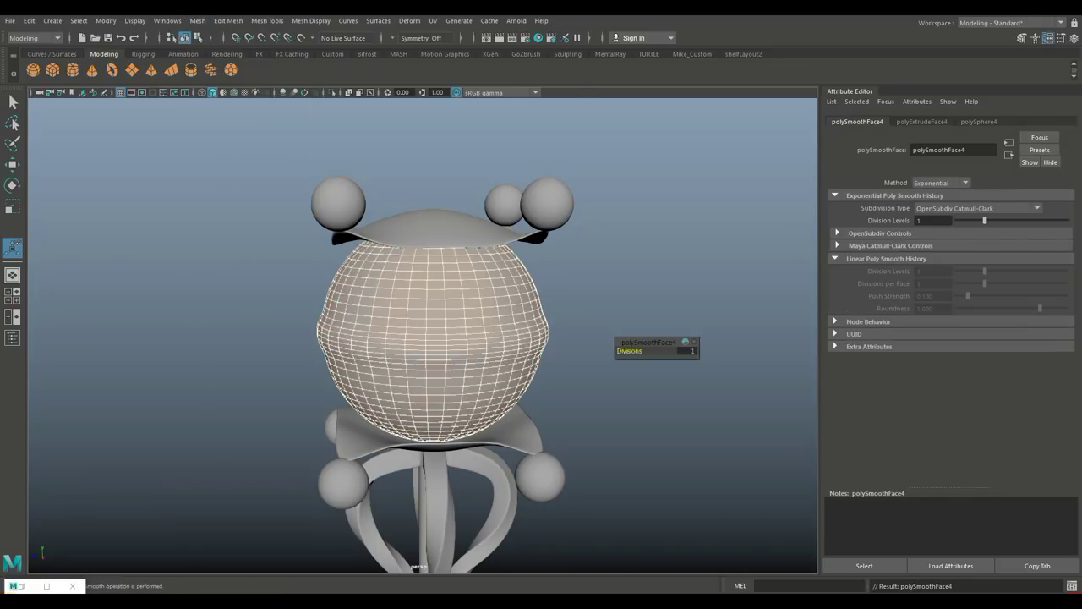
pyautogui.scroll(-5, 422, 338)
pyautogui.keyDown('alt'); pyautogui.moveTo(423, 339); pyautogui.dragTo(415, 347); pyautogui.keyUp('alt')
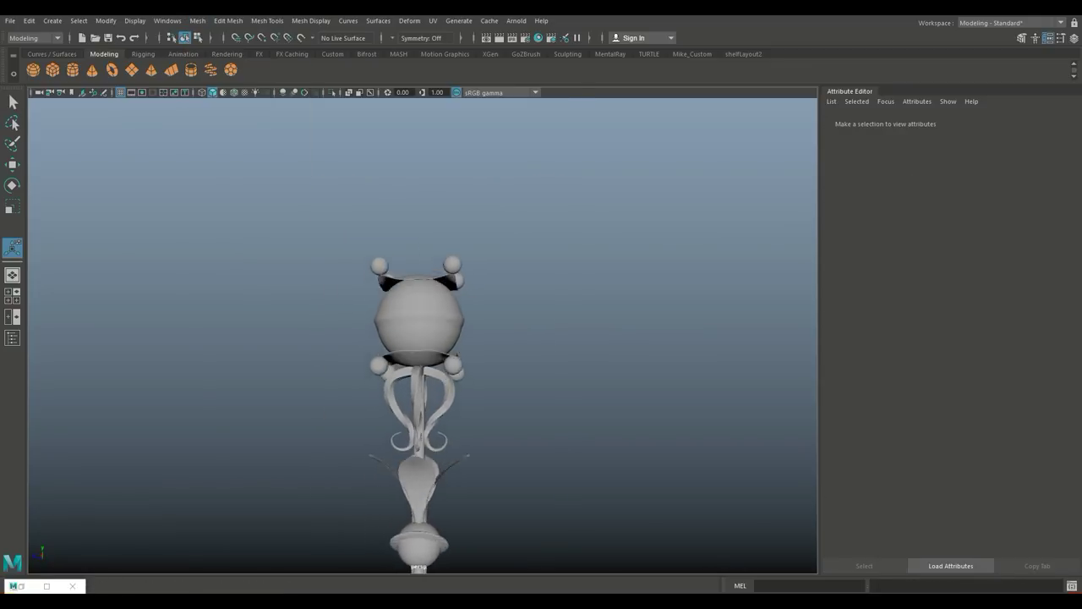
pyautogui.scroll(3, 423, 338)
# Reshape the cone's edge loops and delete its bottom cap faces
pyautogui.moveTo(422, 339)
pyautogui.keyDown('alt'); pyautogui.mouseDown()
pyautogui.moveTo(448, 338)
pyautogui.moveTo(486, 364)
pyautogui.mouseUp(); pyautogui.keyUp('alt')
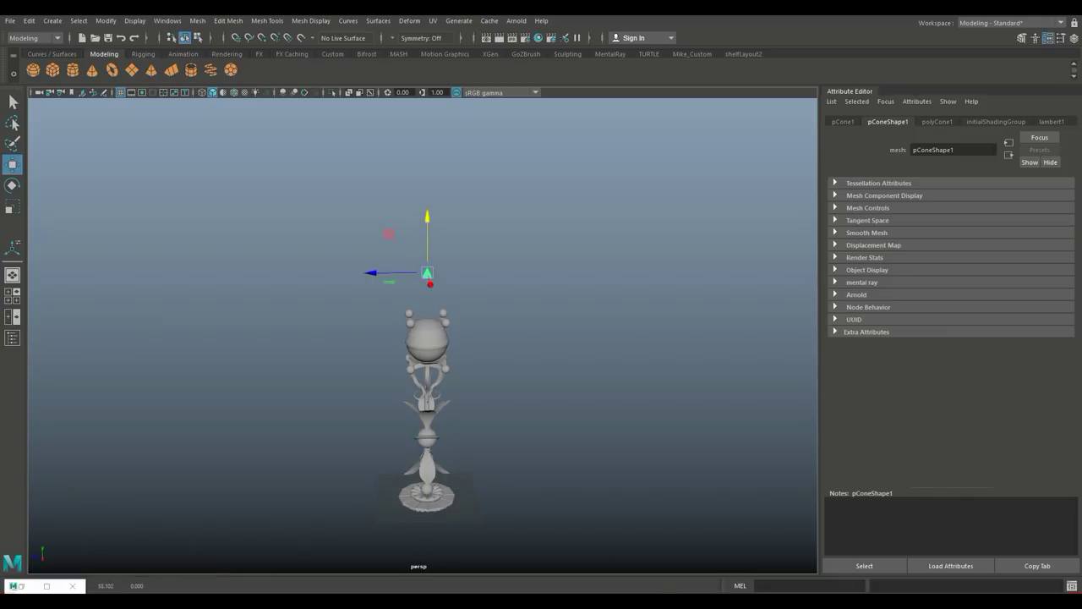
pyautogui.press('a')
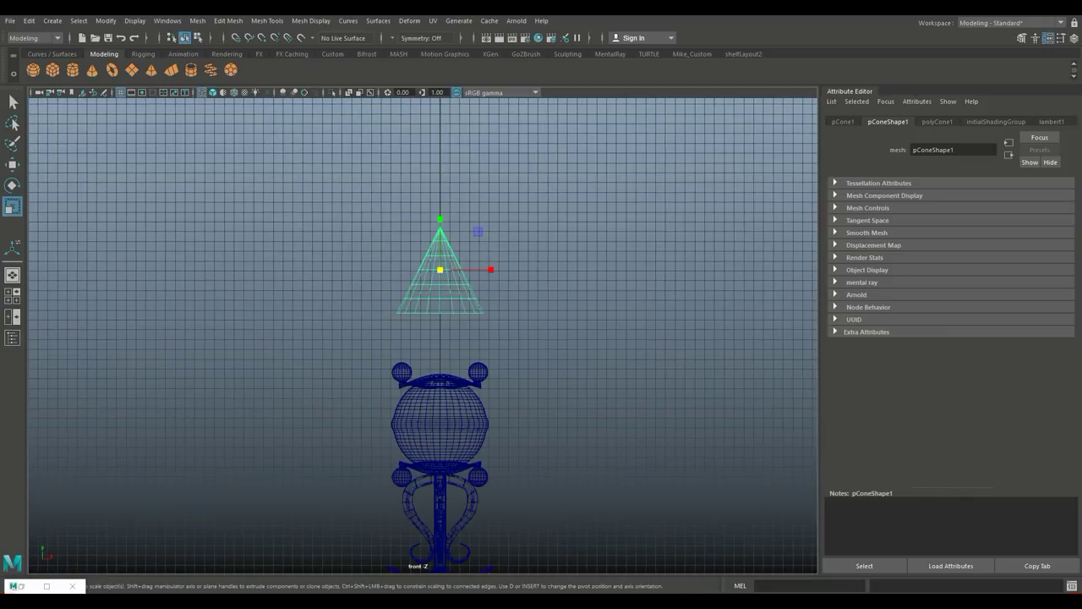
pyautogui.scroll(2, 454, 254)
pyautogui.scroll(3, 454, 253)
pyautogui.moveTo(454, 242); pyautogui.dragTo(454, 213, button='right')
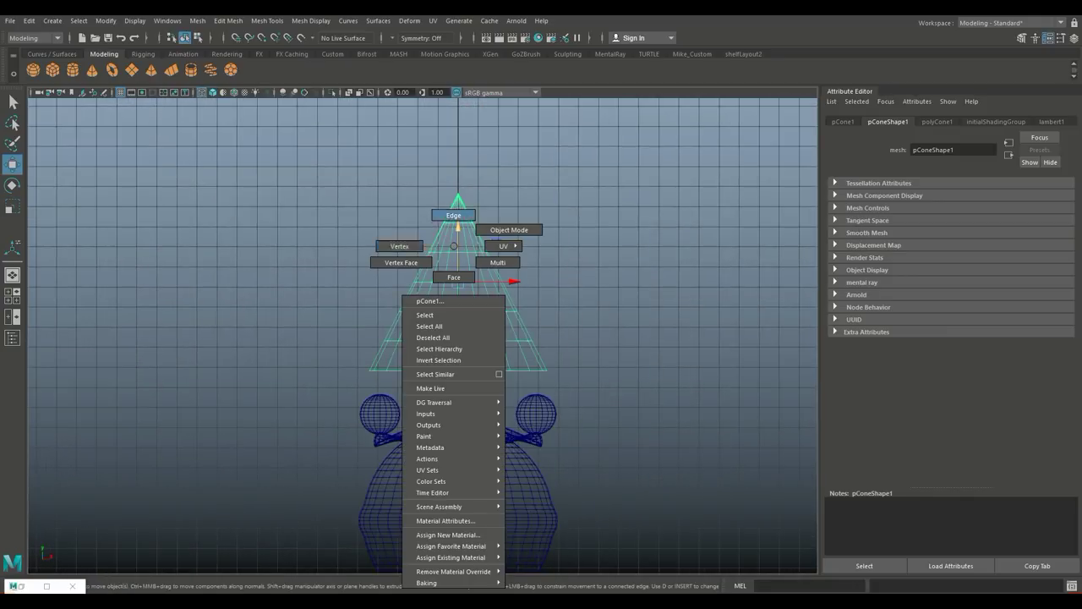
pyautogui.click(484, 341)
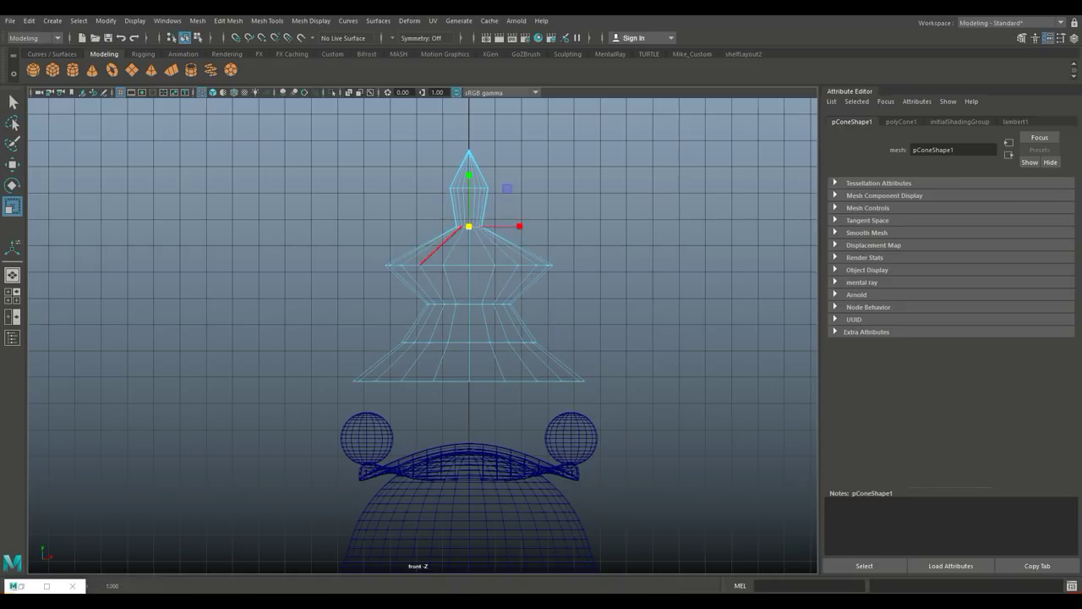
pyautogui.press('space')
pyautogui.press('space')
pyautogui.keyDown('alt'); pyautogui.moveTo(452, 235); pyautogui.dragTo(478, 258); pyautogui.keyUp('alt')
pyautogui.scroll(3, 478, 258)
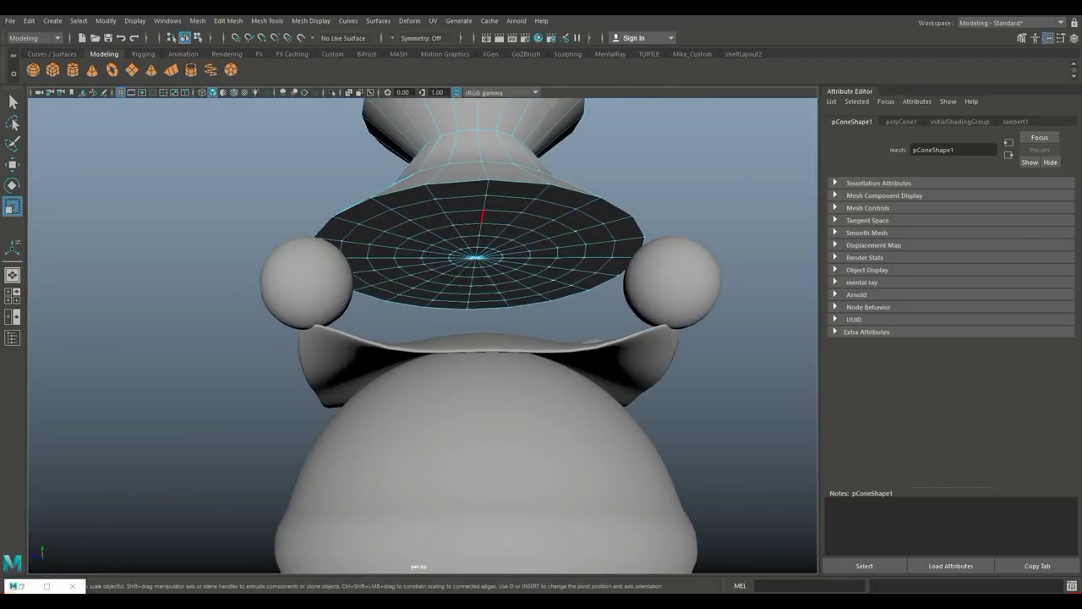
pyautogui.click(461, 233)
pyautogui.hotkey('shift', '.')
pyautogui.hotkey('shift', '.')
pyautogui.hotkey('shift', '.')
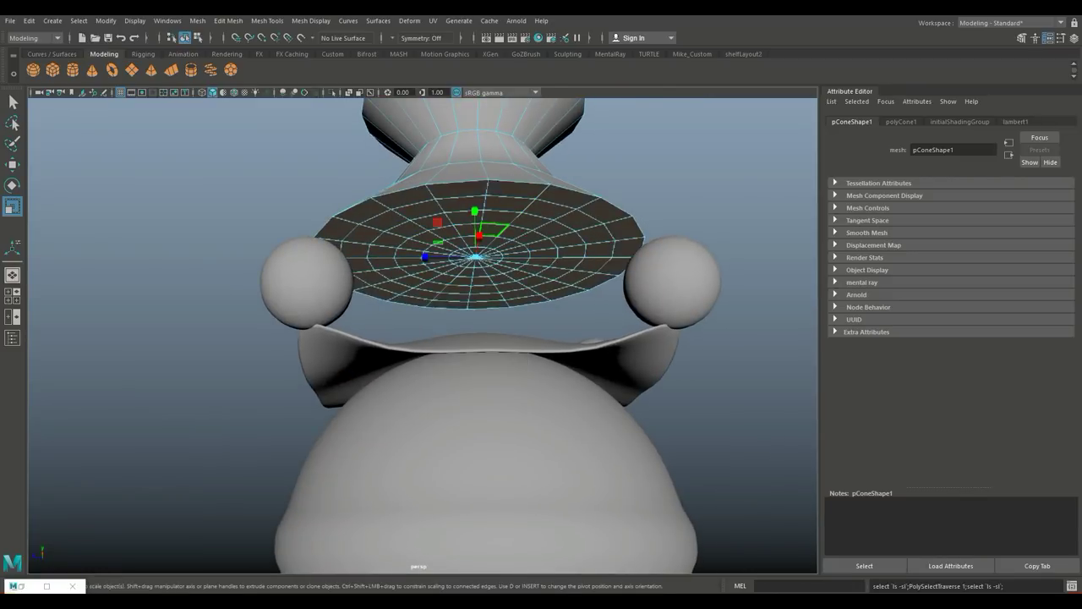
pyautogui.press('Delete')
# Extrude the cone's open bottom edge twice and spread it into a wide brim
pyautogui.keyDown('alt'); pyautogui.moveTo(473, 254); pyautogui.dragTo(507, 169); pyautogui.keyUp('alt')
pyautogui.moveTo(476, 285)
pyautogui.mouseDown(button='right')
pyautogui.moveTo(532, 244)
pyautogui.moveTo(476, 207)
pyautogui.mouseUp(button='right')
pyautogui.scroll(5, 474, 253)
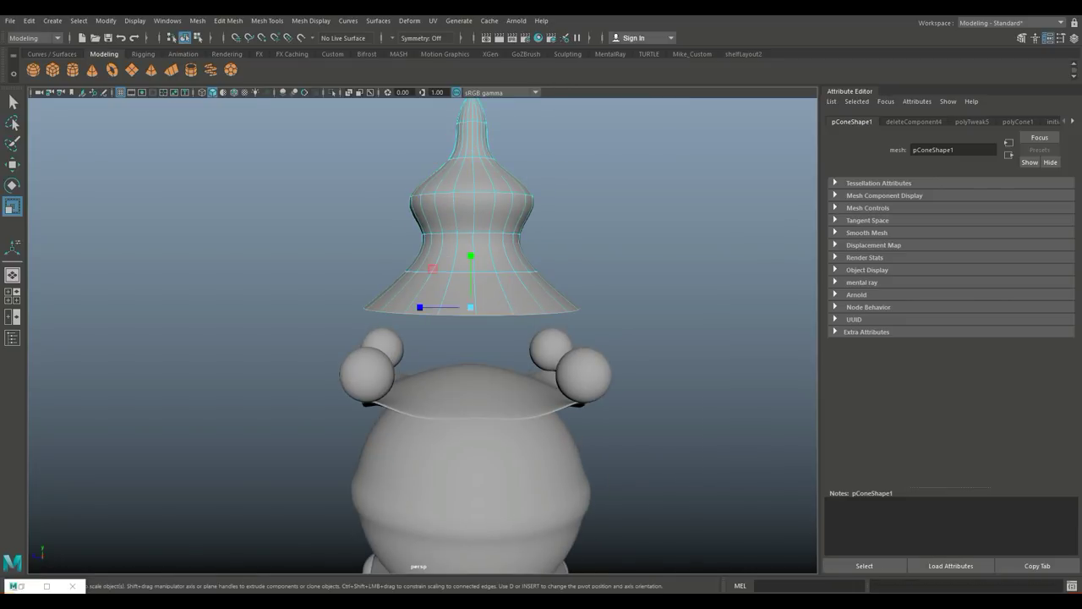
pyautogui.hotkey('ctrl', 'e')
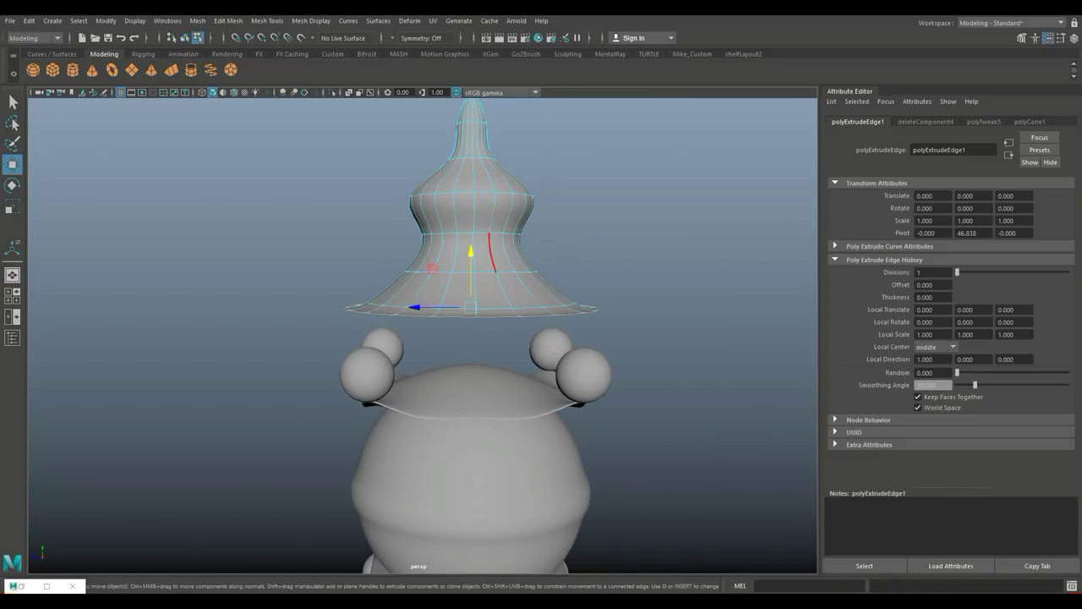
pyautogui.hotkey('ctrl', 'e')
pyautogui.press('w')
pyautogui.moveTo(471, 254); pyautogui.dragTo(423, 296)
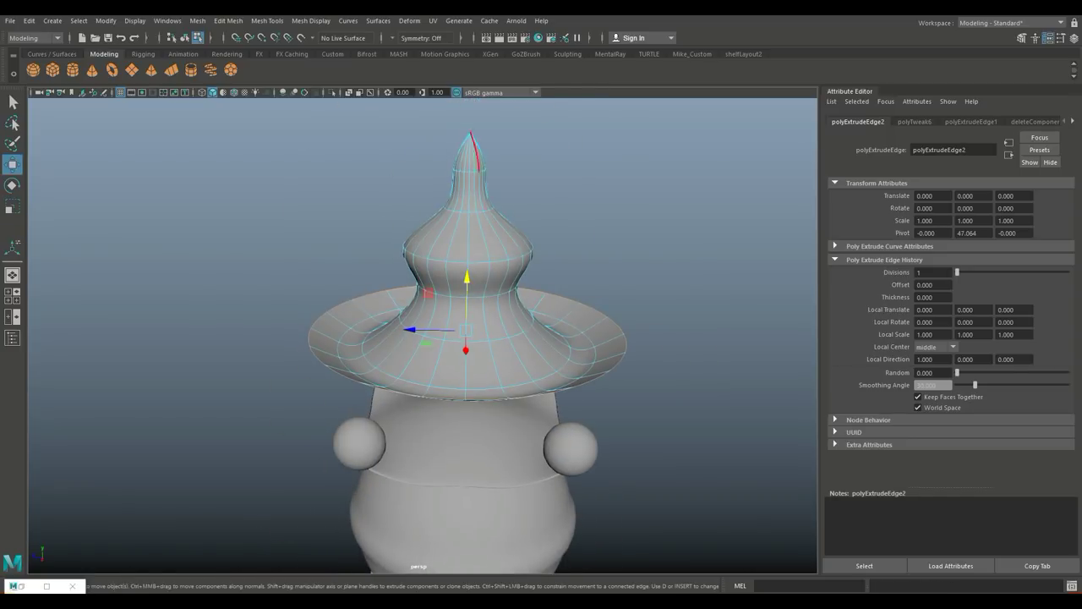
# Delete the tip faces to open the top, smooth the finial, and extrude it for thickness
pyautogui.click(471, 135)
pyautogui.press('Delete')
pyautogui.click(197, 21)
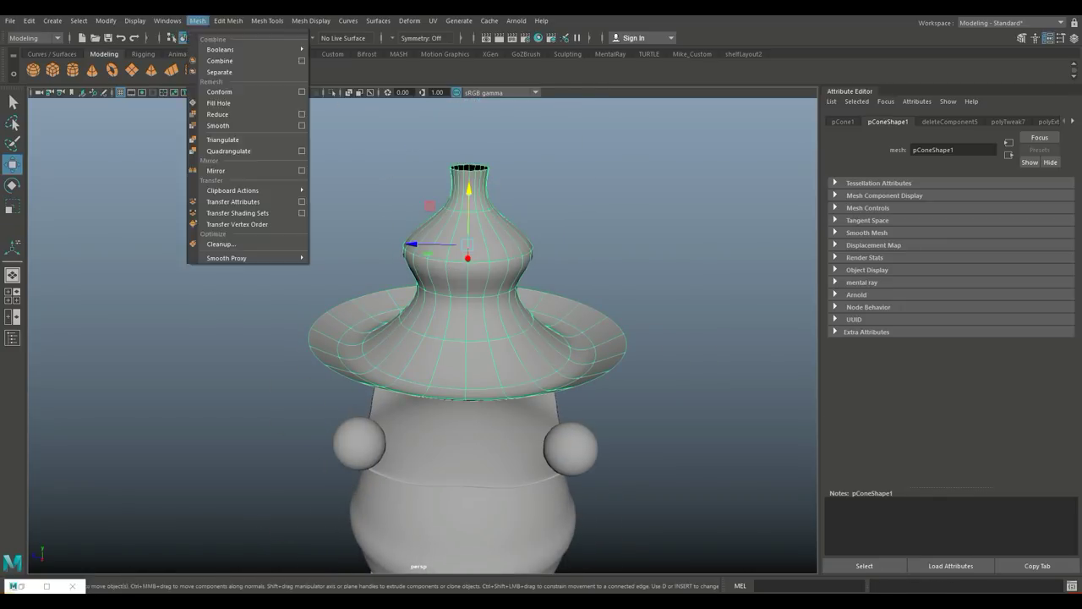
pyautogui.click(218, 126)
pyautogui.hotkey('ctrl', 'e')
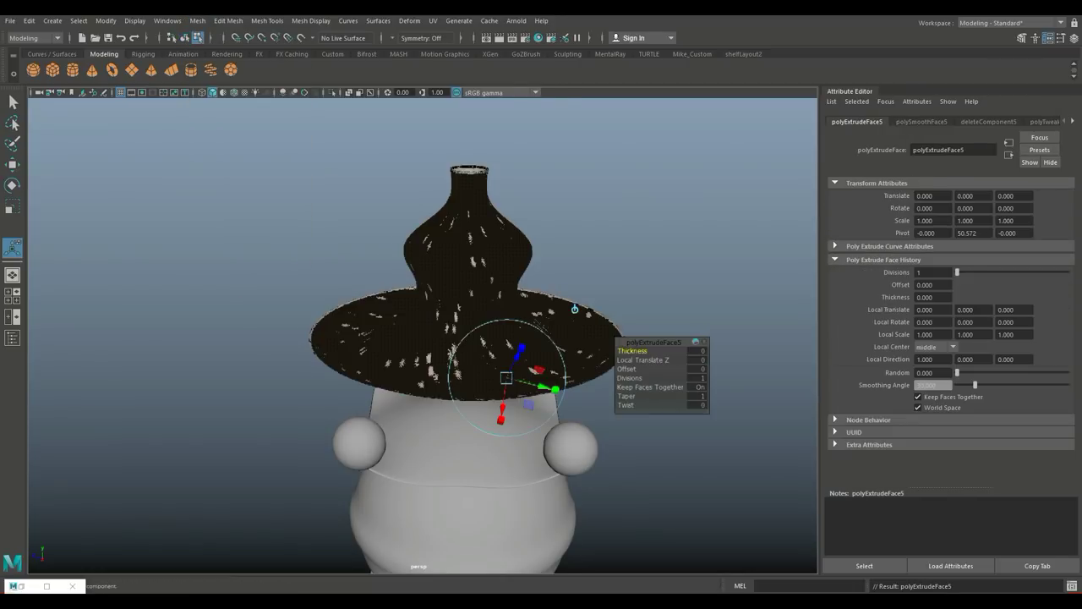
pyautogui.click(212, 423)
# Scale the finial down and move it onto the lid
pyautogui.scroll(-3, 423, 338)
pyautogui.moveTo(474, 291); pyautogui.dragTo(538, 247, button='right')
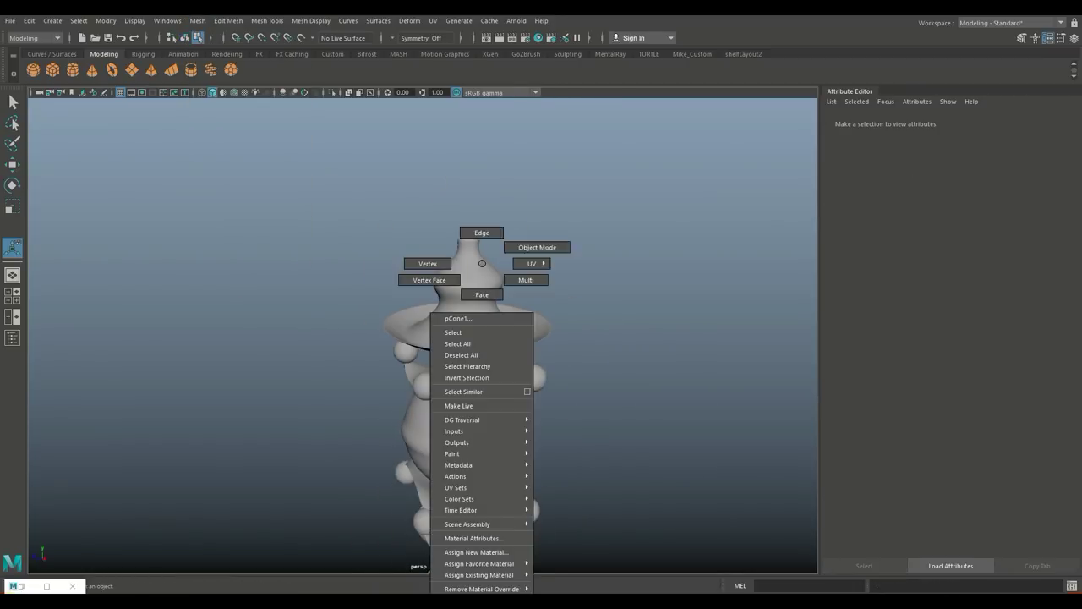
pyautogui.moveTo(468, 277)
pyautogui.mouseDown()
pyautogui.moveTo(440, 279)
pyautogui.moveTo(468, 339)
pyautogui.moveTo(457, 356)
pyautogui.mouseUp()
pyautogui.press('w')
pyautogui.scroll(5, 430, 311)
pyautogui.scroll(-5, 457, 356)
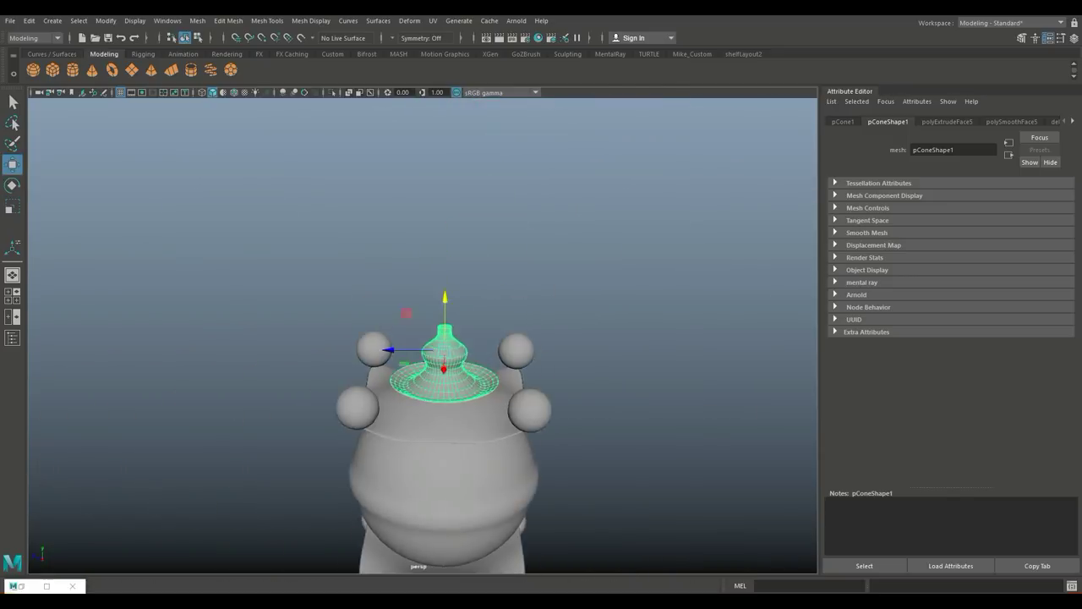
pyautogui.scroll(3, 483, 498)
pyautogui.press('f')
# Add extra edge loops to the finial with Insert Edge Loop
pyautogui.click(267, 20)
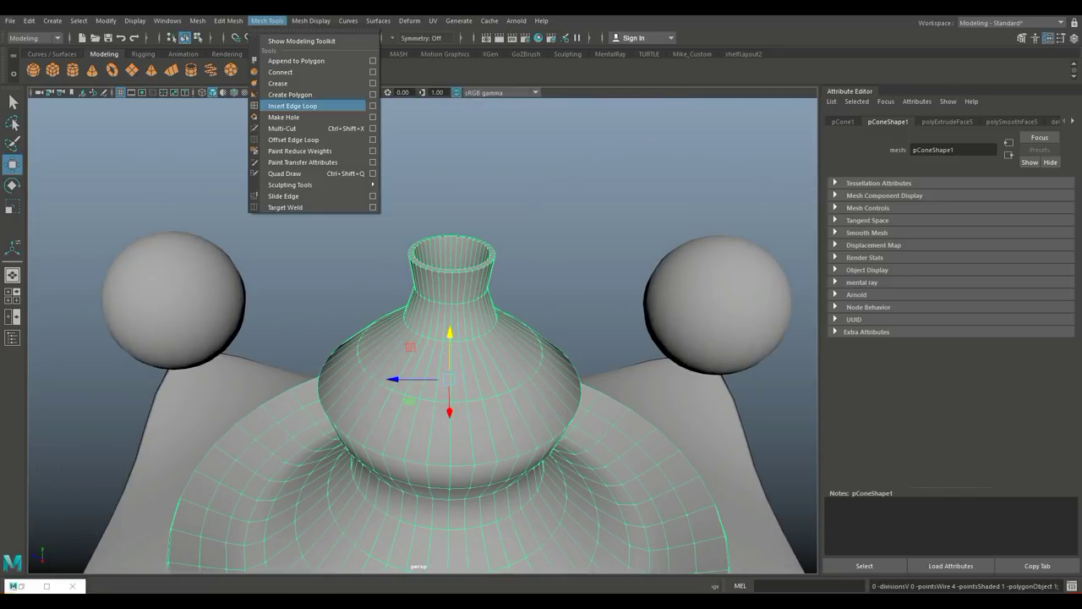
pyautogui.click(287, 106)
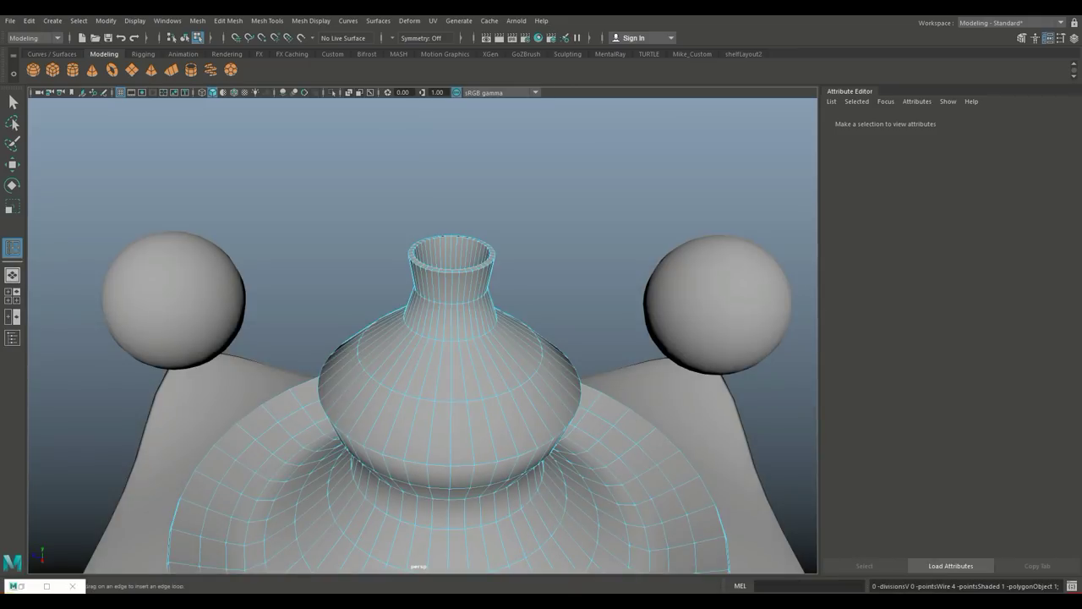
pyautogui.press('a')
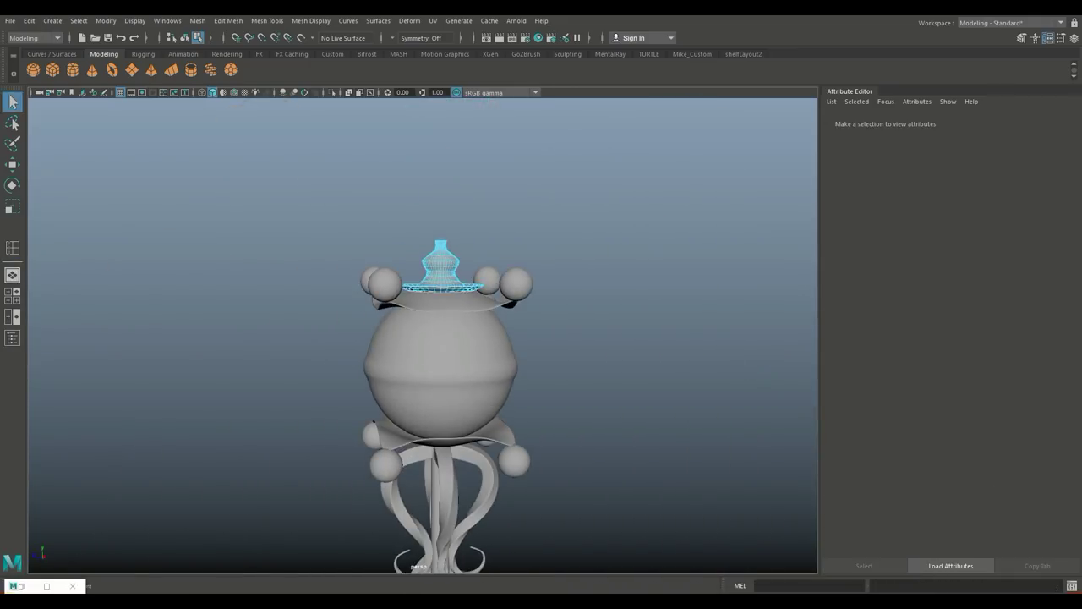
pyautogui.click(440, 372)
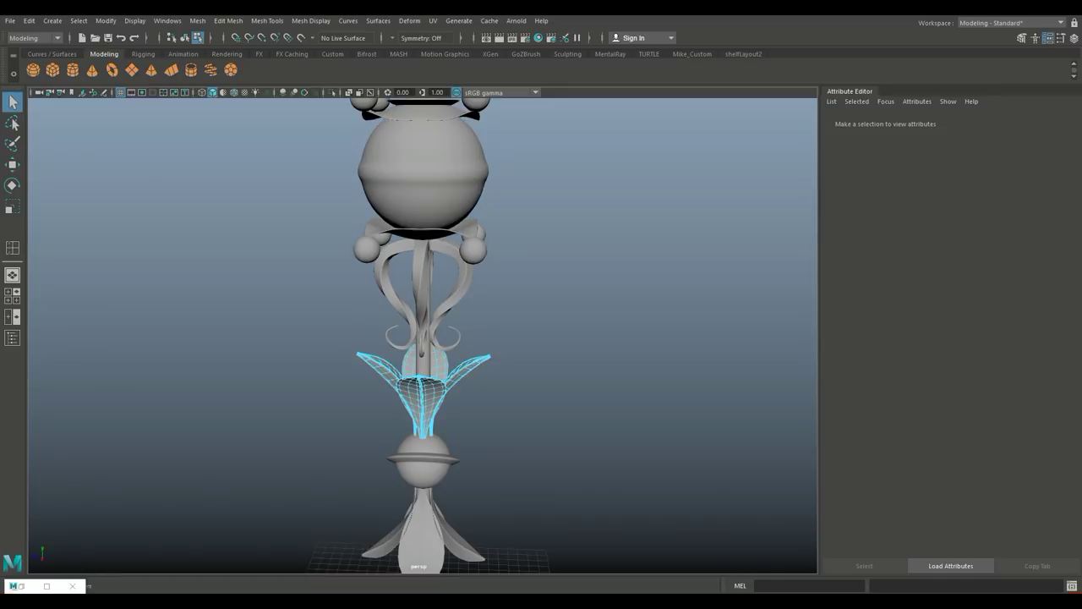
# Move the leaf cluster aside, separate it, delete the extra piece, and centre the leaf's pivot
pyautogui.moveTo(434, 306); pyautogui.dragTo(423, 338, button='right')
pyautogui.press('w')
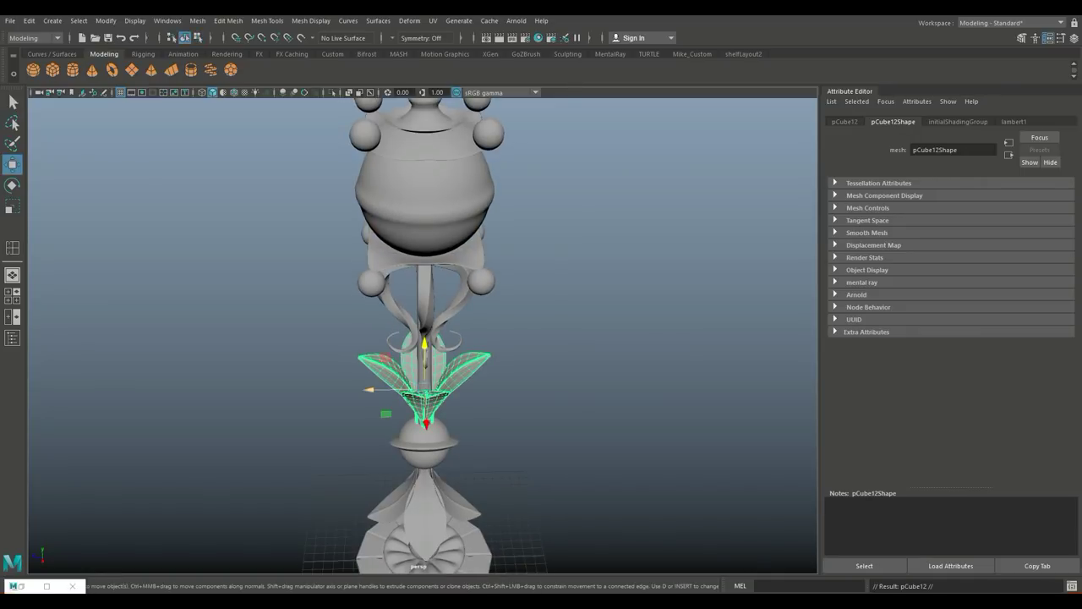
pyautogui.moveTo(423, 385); pyautogui.dragTo(623, 363)
pyautogui.click(197, 21)
pyautogui.click(229, 71)
pyautogui.press('Delete')
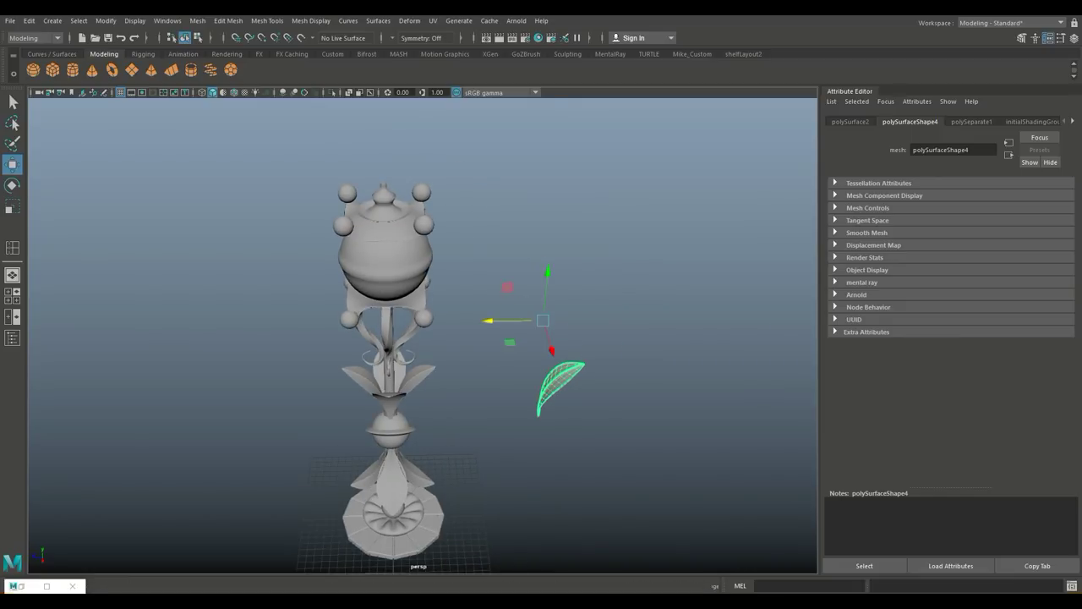
pyautogui.click(106, 21)
pyautogui.click(127, 101)
# Raise the leaf and frame it in the side view
pyautogui.moveTo(566, 348)
pyautogui.mouseDown()
pyautogui.moveTo(582, 221)
pyautogui.moveTo(584, 279)
pyautogui.moveTo(423, 280)
pyautogui.mouseUp()
pyautogui.press('e')
pyautogui.keyDown('alt'); pyautogui.moveTo(524, 279); pyautogui.dragTo(482, 292, button='right'); pyautogui.keyUp('alt')
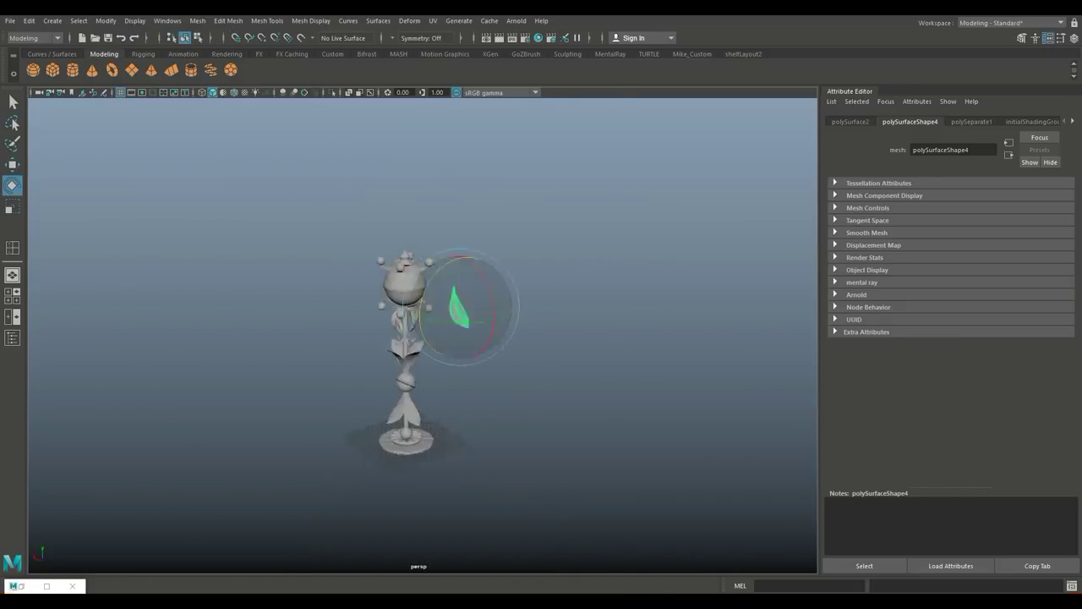
pyautogui.keyDown('alt'); pyautogui.moveTo(482, 291); pyautogui.dragTo(493, 295); pyautogui.keyUp('alt')
pyautogui.press('w')
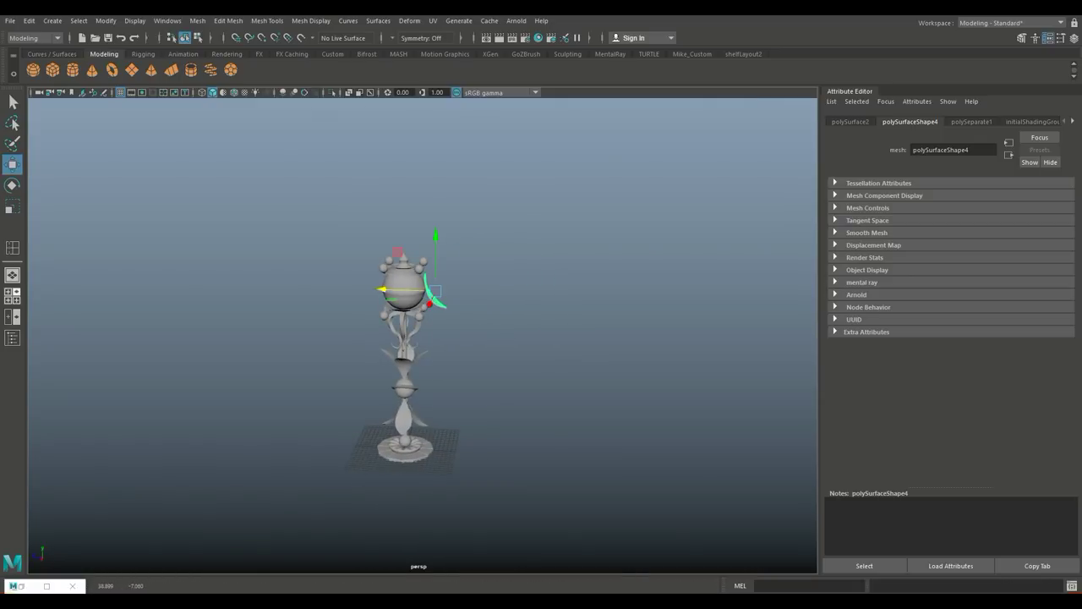
pyautogui.press('space')
pyautogui.press('space')
pyautogui.press('f')
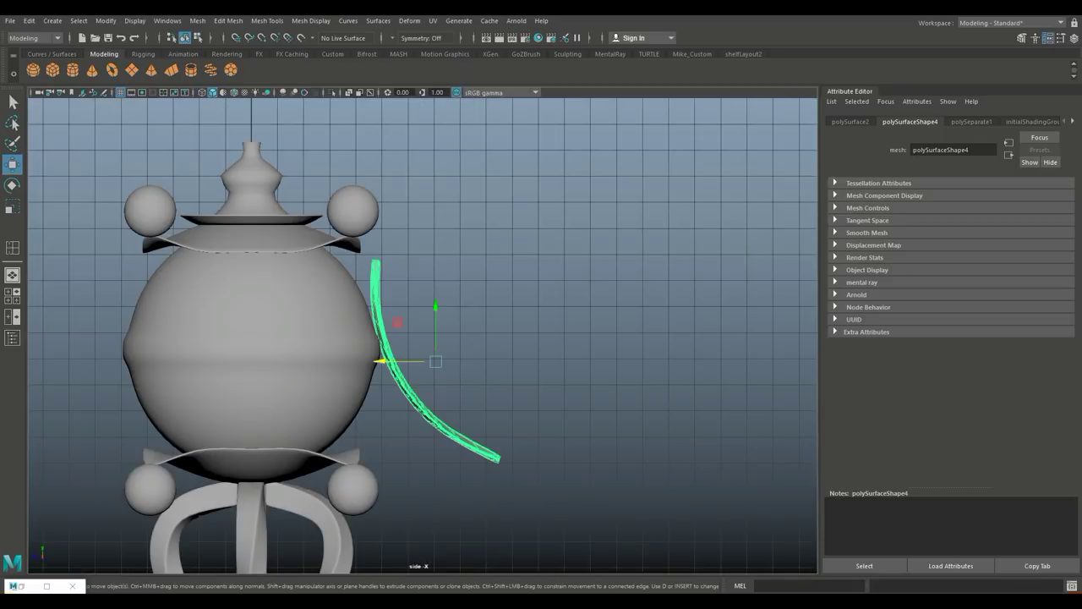
# Tilt the leaf into an arc and lift it alongside the sphere in wireframe
pyautogui.press('e')
pyautogui.moveTo(469, 402); pyautogui.dragTo(493, 372)
pyautogui.press('4')
pyautogui.press('w')
pyautogui.moveTo(436, 330)
pyautogui.mouseDown()
pyautogui.moveTo(436, 273)
pyautogui.moveTo(435, 290)
pyautogui.mouseUp()
pyautogui.press('e')
pyautogui.moveTo(473, 254); pyautogui.dragTo(448, 245)
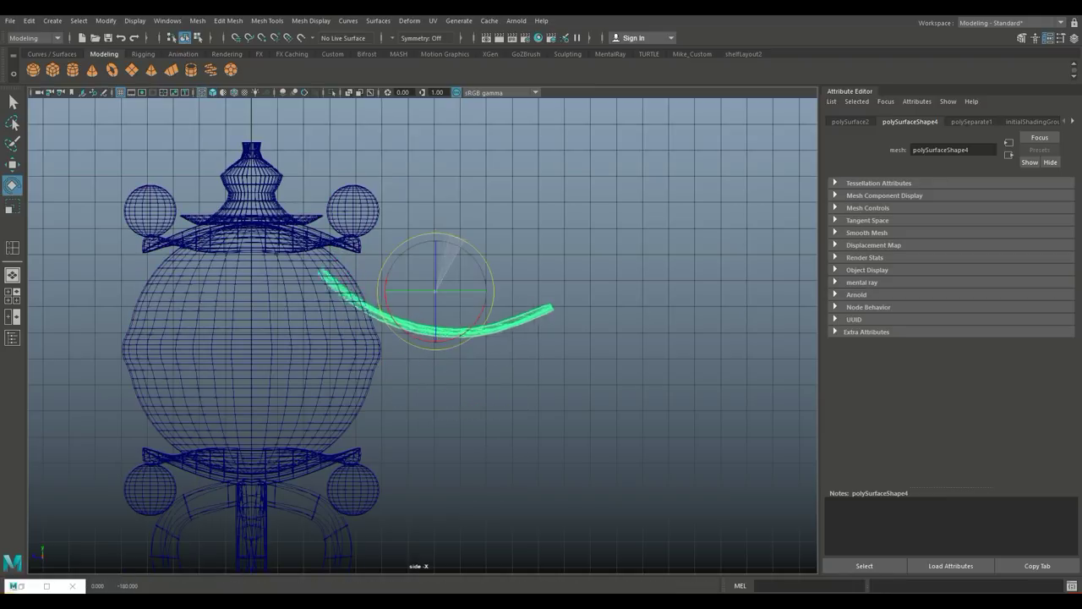
pyautogui.press('w')
pyautogui.moveTo(435, 292); pyautogui.dragTo(435, 266)
# In the top view, rotate the leaf -90° so it points right
pyautogui.press('space')
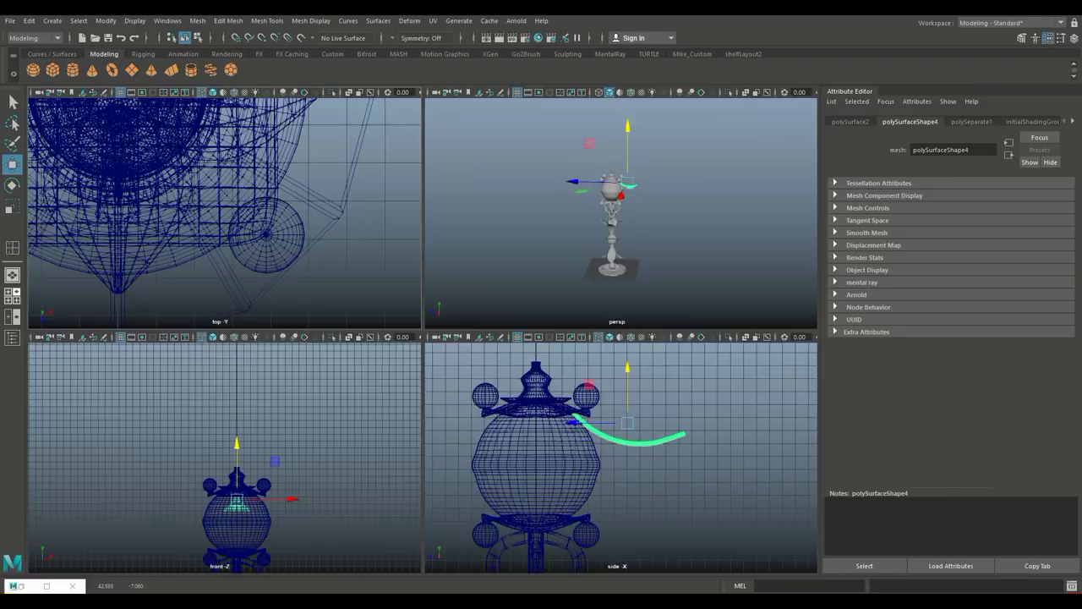
pyautogui.press('space')
pyautogui.moveTo(422, 338)
pyautogui.keyDown('alt'); pyautogui.mouseDown()
pyautogui.moveTo(457, 338)
pyautogui.moveTo(423, 381)
pyautogui.mouseUp(); pyautogui.keyUp('alt')
pyautogui.scroll(3, 397, 338)
pyautogui.press('space')
pyautogui.press('space')
pyautogui.keyDown('alt'); pyautogui.moveTo(423, 338); pyautogui.dragTo(528, 405, button='middle'); pyautogui.keyUp('alt')
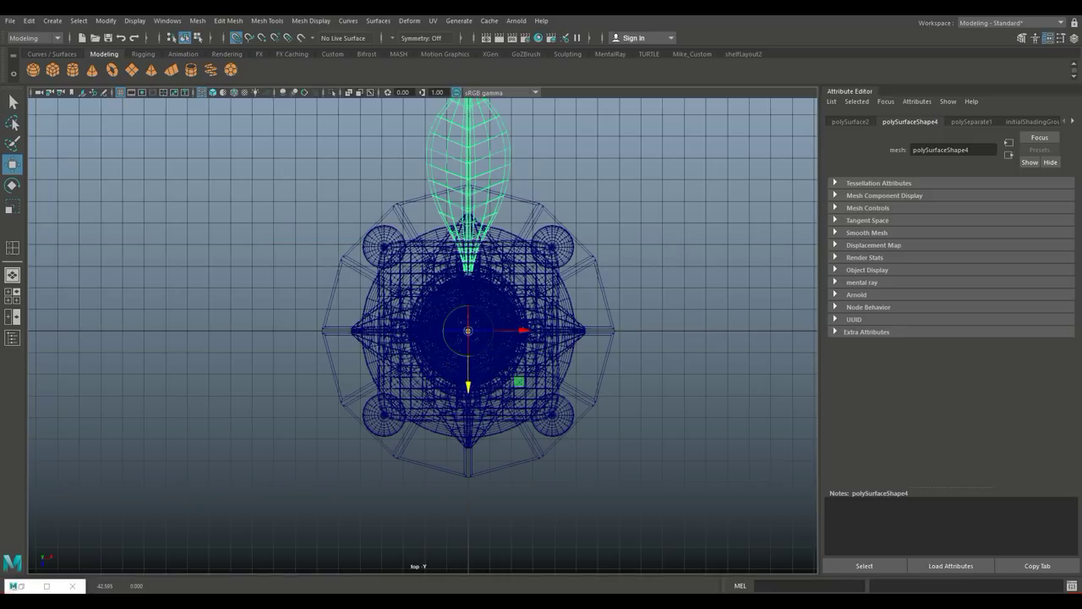
pyautogui.press('e')
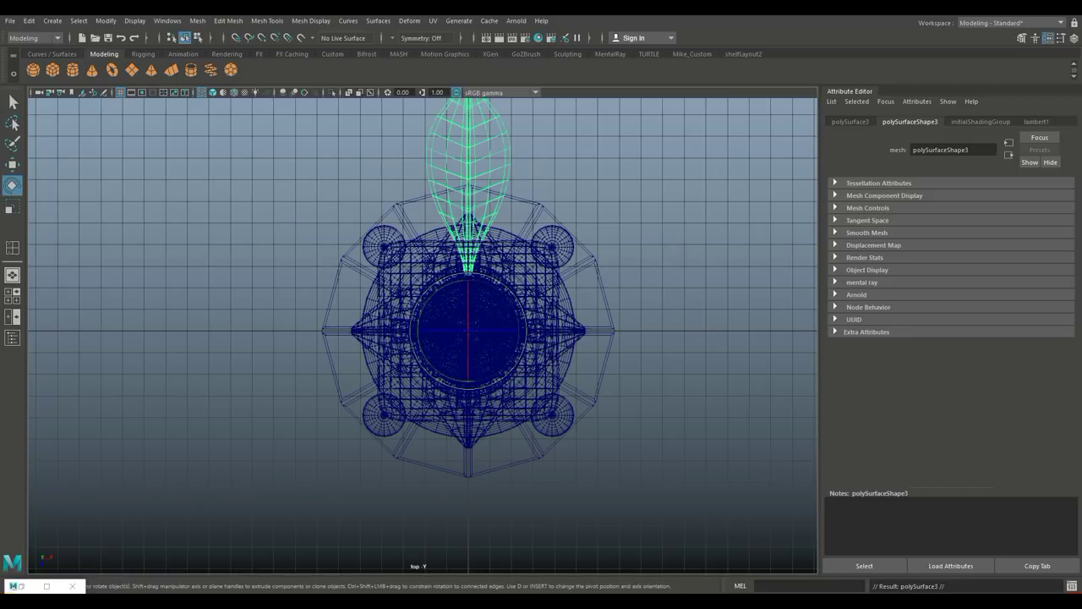
pyautogui.moveTo(505, 287); pyautogui.dragTo(524, 336)
# Duplicate the leaf with Shift+D into quarter-turn copies and select the small sphere
pyautogui.hotkey('shift', 'd')
pyautogui.hotkey('shift', 'd')
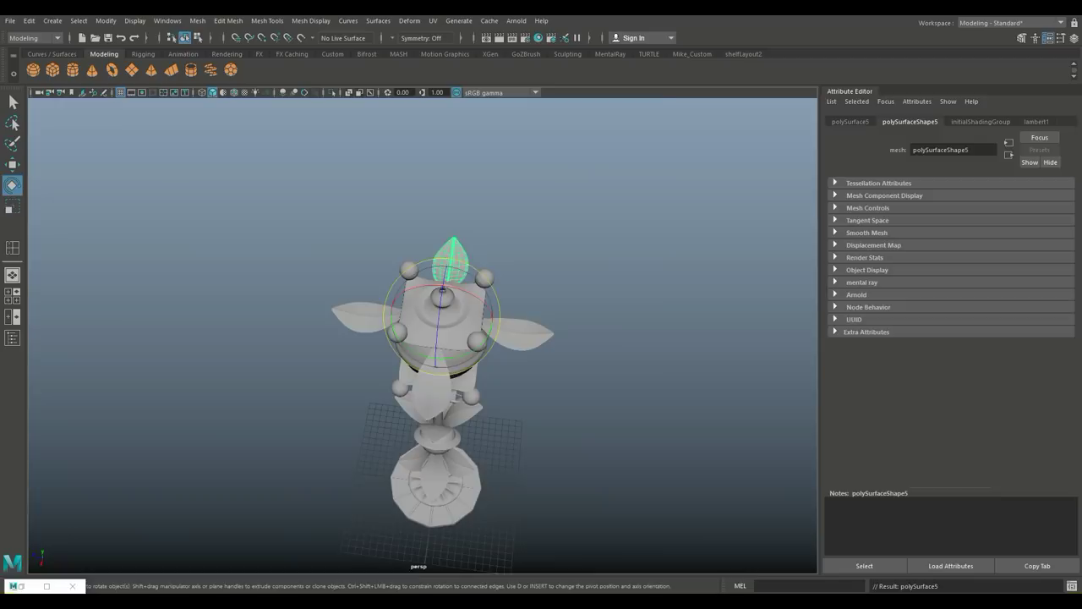
pyautogui.moveTo(507, 254)
pyautogui.keyDown('alt'); pyautogui.mouseDown()
pyautogui.moveTo(507, 355)
pyautogui.moveTo(575, 355)
pyautogui.mouseUp(); pyautogui.keyUp('alt')
pyautogui.moveTo(508, 338)
pyautogui.keyDown('alt'); pyautogui.mouseDown()
pyautogui.moveTo(541, 338)
pyautogui.moveTo(490, 339)
pyautogui.moveTo(575, 330)
pyautogui.moveTo(542, 338)
pyautogui.mouseUp(); pyautogui.keyUp('alt')
pyautogui.click(465, 207)
pyautogui.keyDown('alt'); pyautogui.moveTo(507, 381); pyautogui.dragTo(491, 381); pyautogui.keyUp('alt')
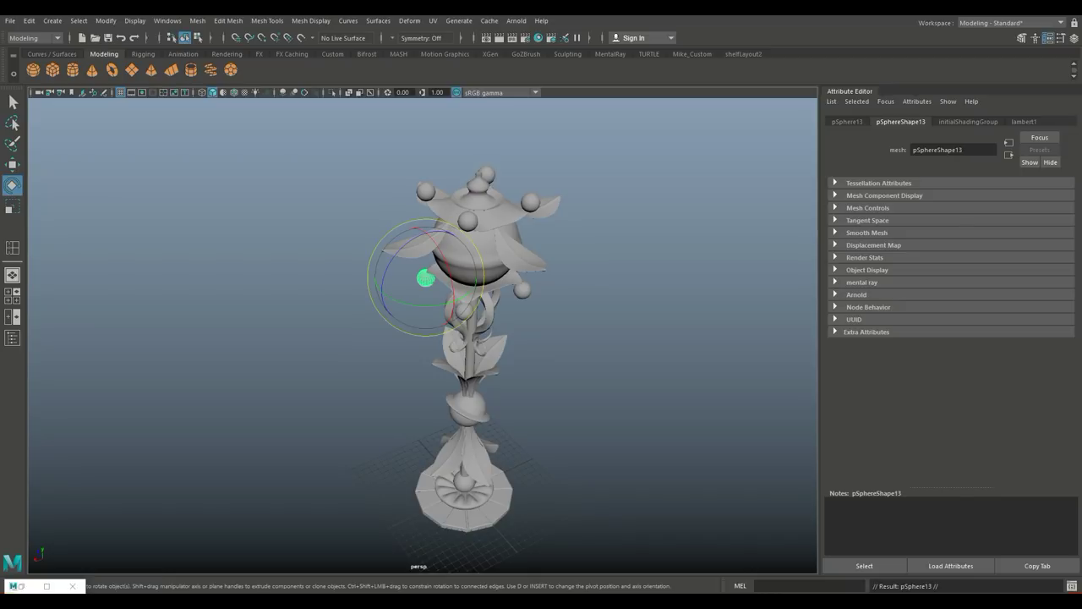
# Move the small sphere aside and scale its equator edge loop out into a brim
pyautogui.press('w')
pyautogui.moveTo(377, 278); pyautogui.dragTo(275, 281)
pyautogui.scroll(5, 473, 296)
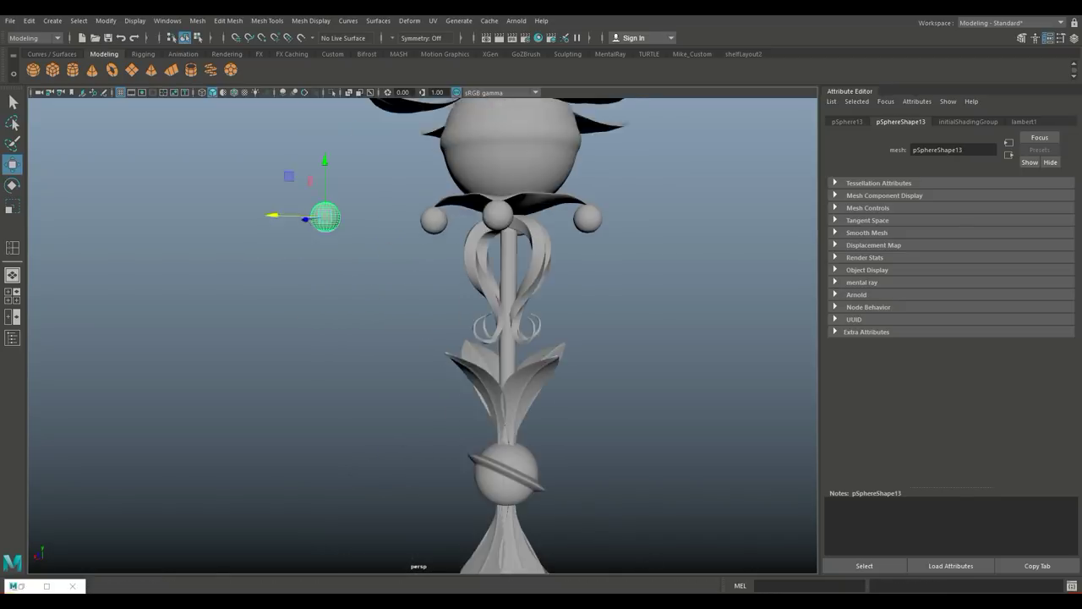
pyautogui.press('f')
pyautogui.moveTo(423, 217); pyautogui.dragTo(423, 186, button='right')
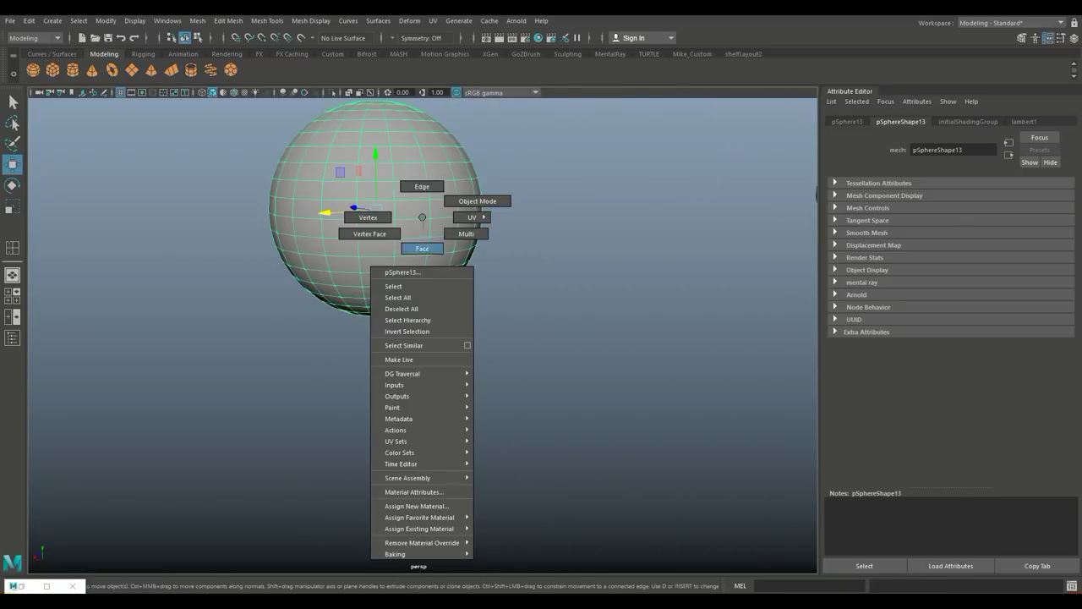
pyautogui.doubleClick(412, 218)
pyautogui.press('r')
pyautogui.moveTo(375, 208); pyautogui.dragTo(457, 208)
# Bevel the brim, insert edge loops, and smooth the ringed sphere
pyautogui.click(228, 20)
pyautogui.click(239, 60)
pyautogui.click(267, 20)
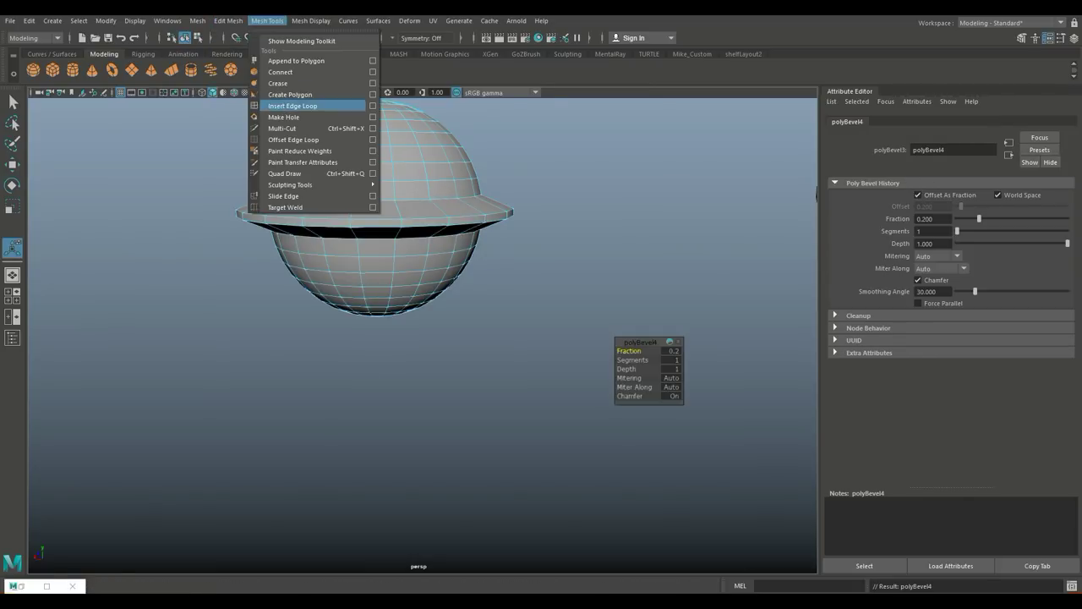
pyautogui.click(292, 104)
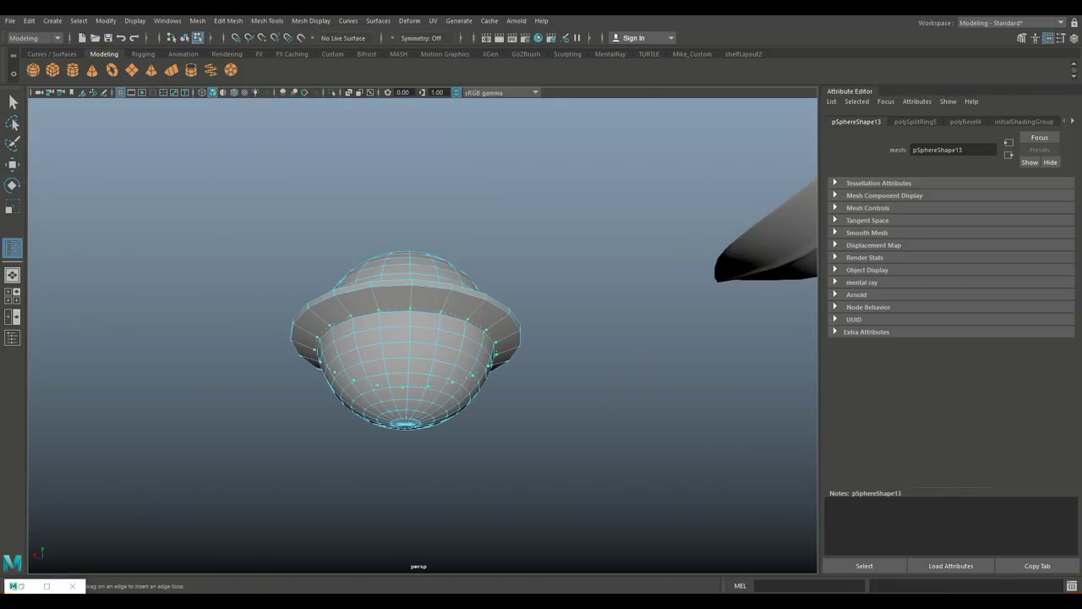
pyautogui.click(197, 20)
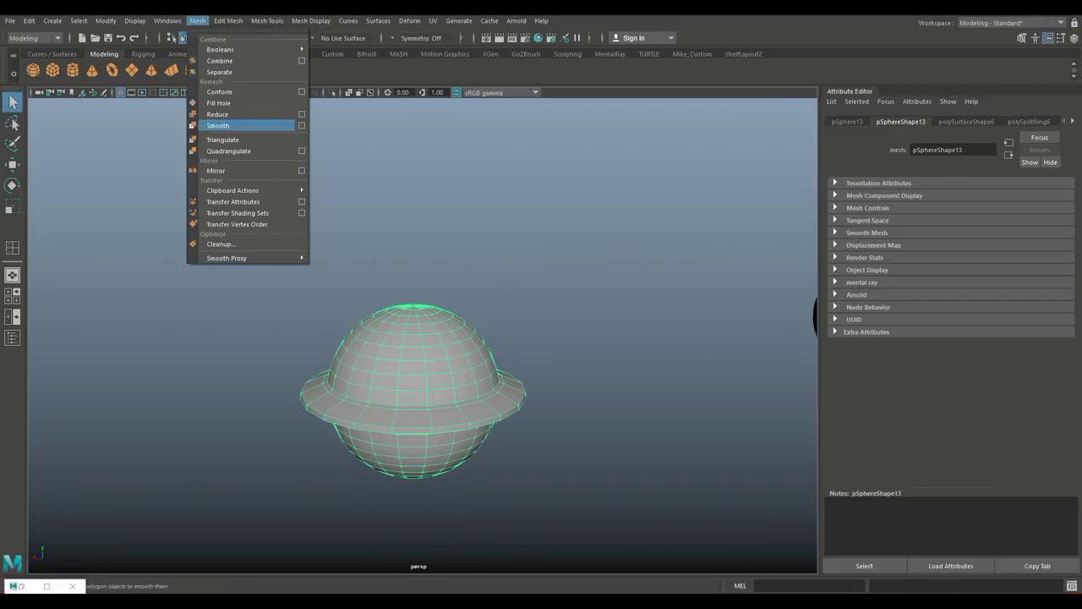
pyautogui.click(228, 125)
# Select the ringed sphere in the front view and tilt it
pyautogui.click(13, 295)
pyautogui.press('space')
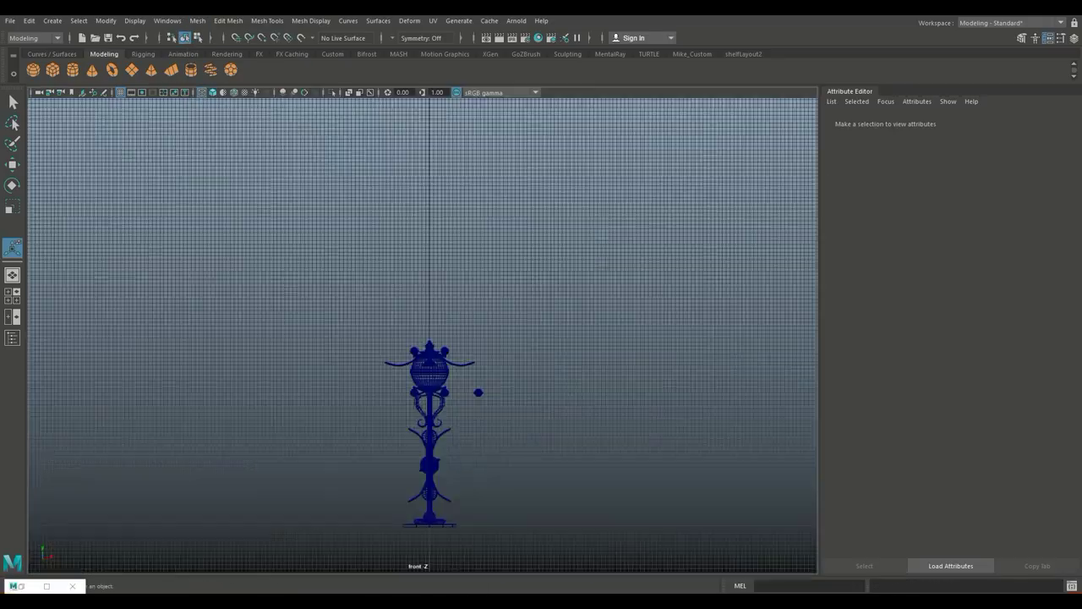
pyautogui.click(531, 236)
pyautogui.press('f')
pyautogui.press('e')
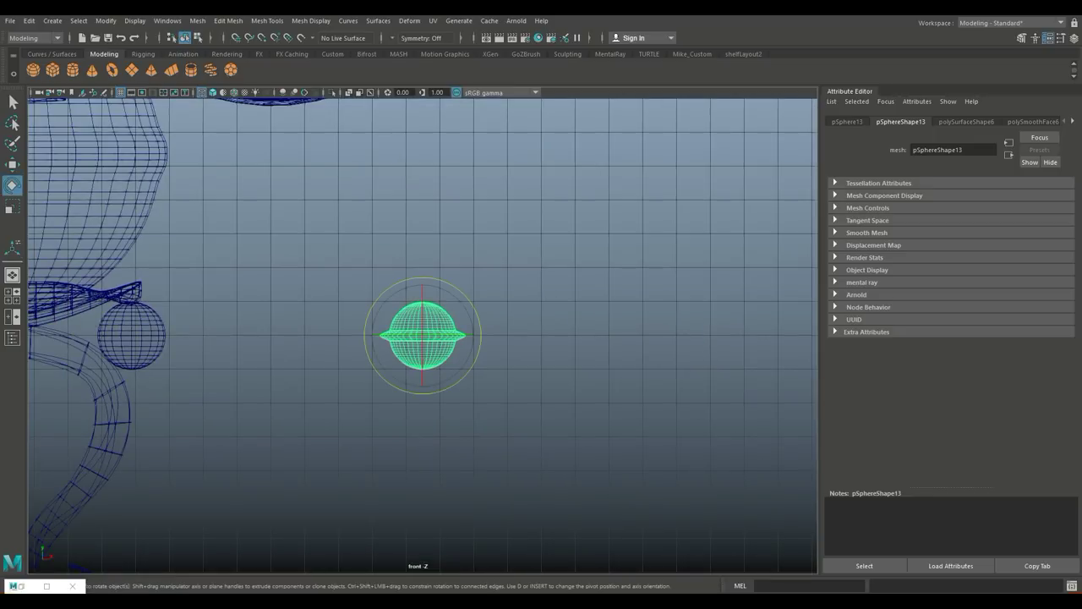
pyautogui.moveTo(461, 300); pyautogui.dragTo(474, 355)
pyautogui.scroll(-3, 423, 336)
pyautogui.press('w')
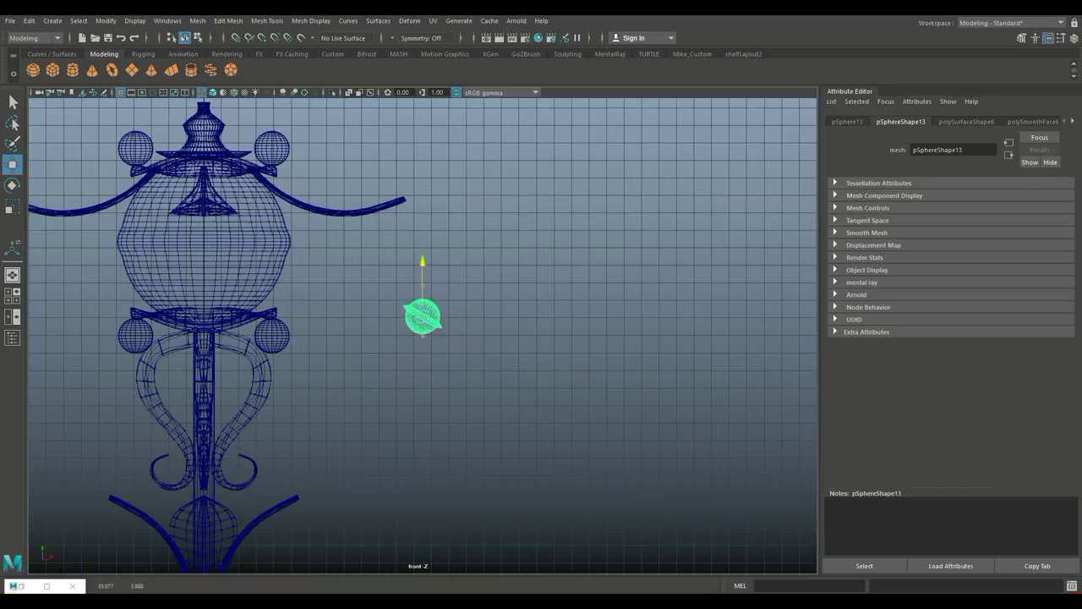
pyautogui.press('e')
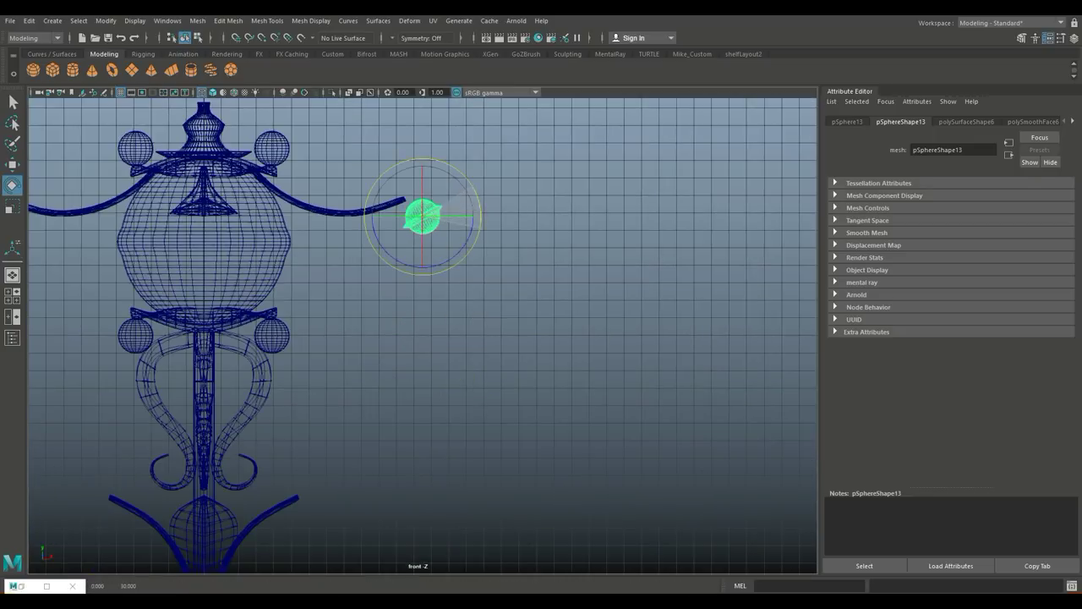
pyautogui.press('w')
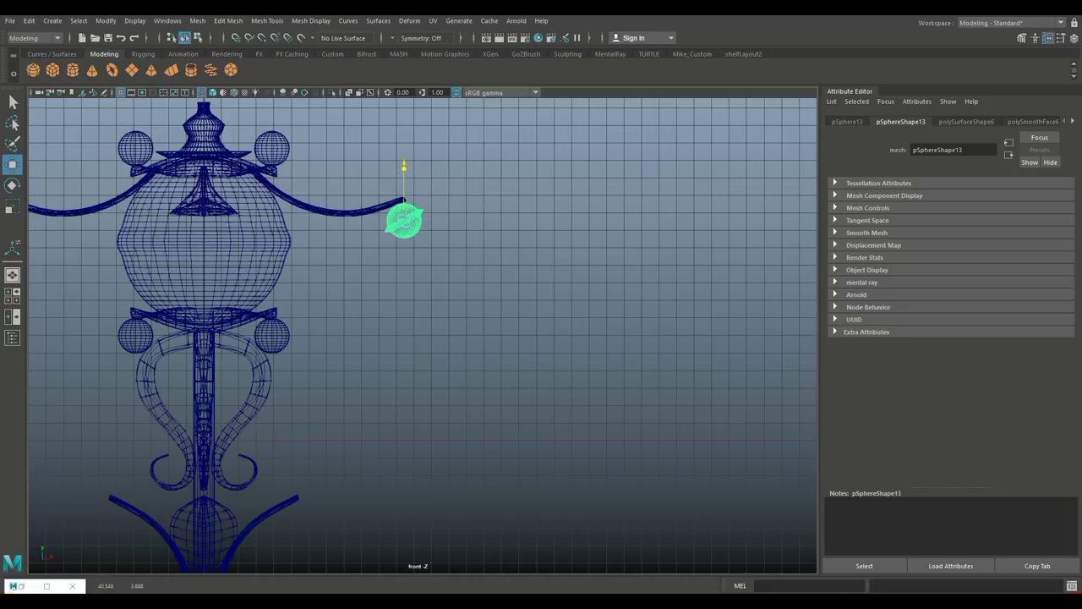
# Move the ringed sphere onto the right leaf's tip in the top view
pyautogui.press('space')
pyautogui.scroll(3, 422, 335)
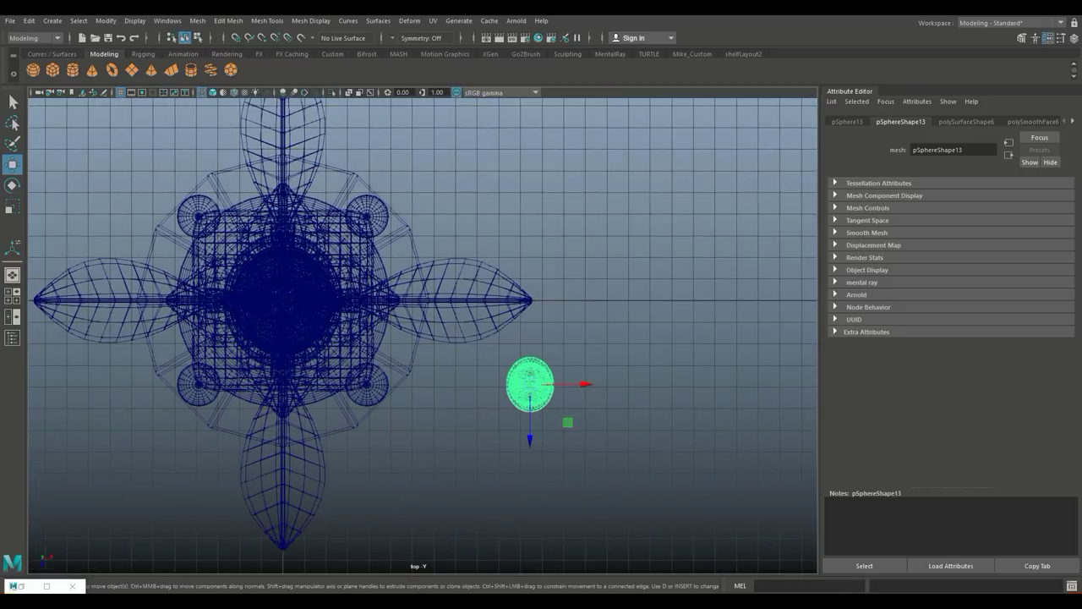
pyautogui.moveTo(530, 414); pyautogui.dragTo(530, 361)
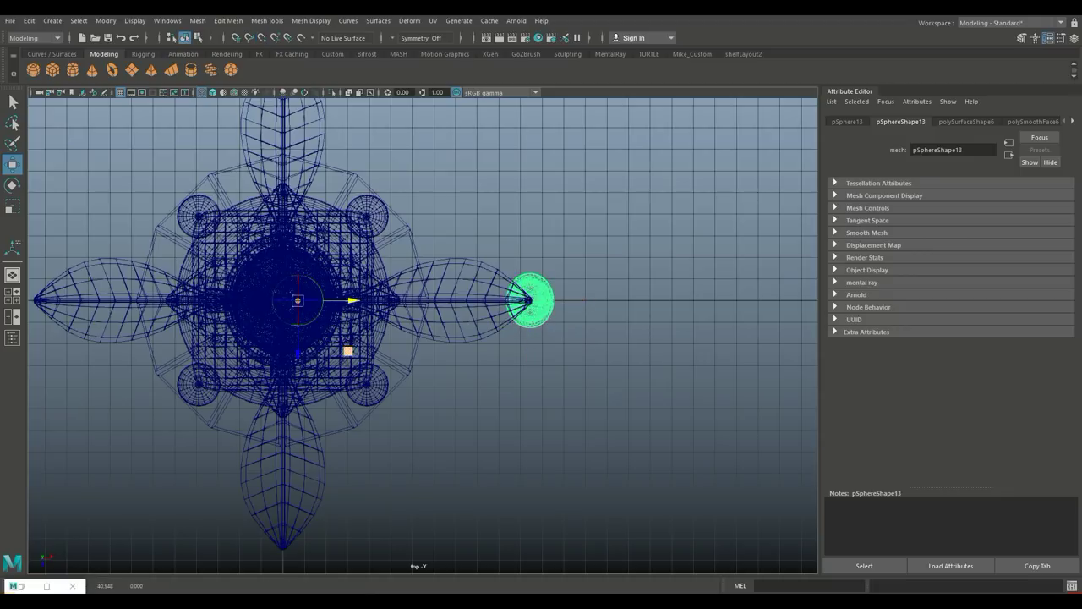
pyautogui.scroll(-2, 425, 335)
pyautogui.press('d')
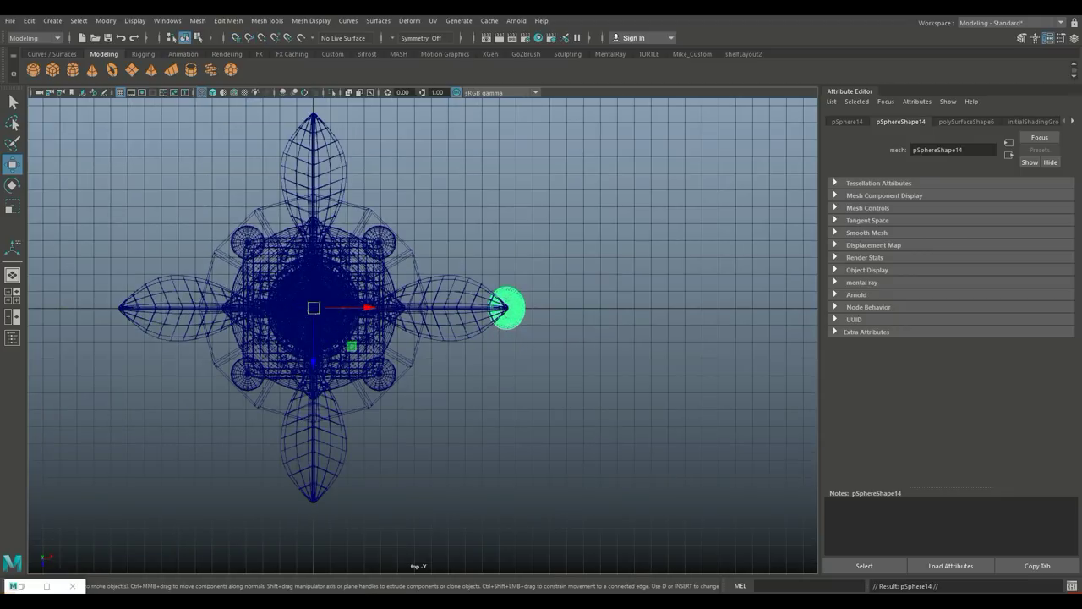
# Rotate-duplicate the sphere with Ctrl+D and Shift+D onto the remaining three leaf tips
pyautogui.press('e')
pyautogui.hotkey('ctrl', 'd')
pyautogui.moveTo(380, 308); pyautogui.dragTo(313, 241)
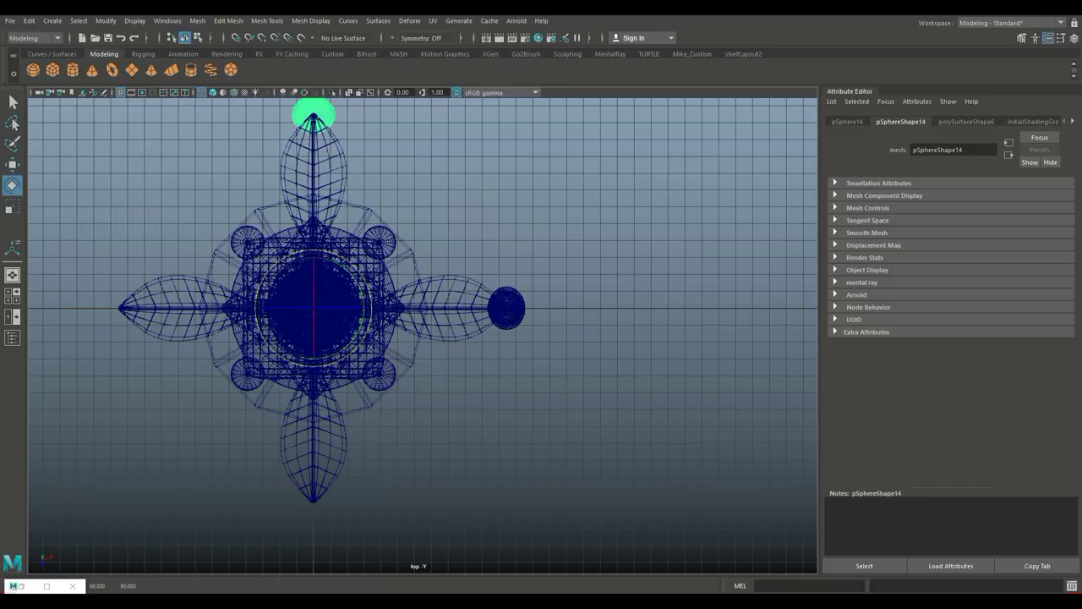
pyautogui.hotkey('shift', 'd')
pyautogui.hotkey('shift', 'd')
pyautogui.scroll(-5, 423, 338)
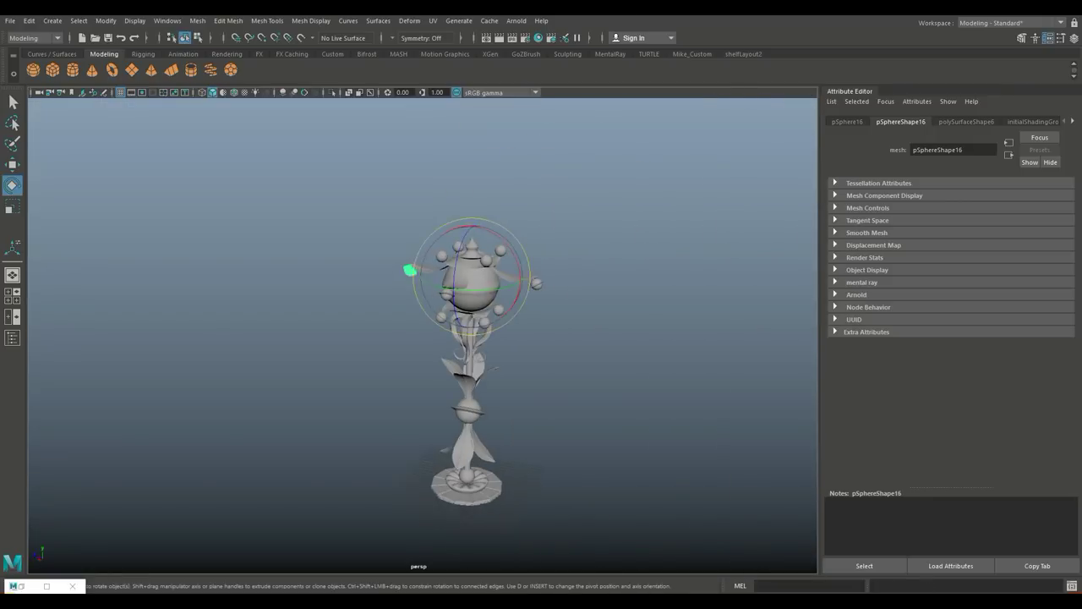
# Select all the sculpture's pieces and combine them into a single mesh
pyautogui.click(254, 380)
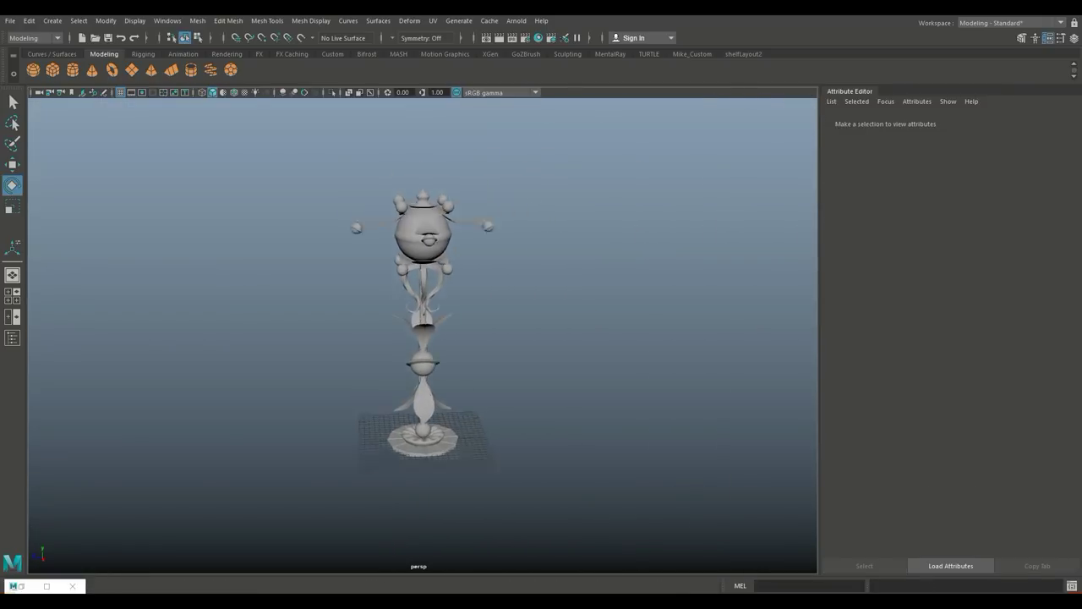
pyautogui.scroll(5, 406, 279)
pyautogui.click(197, 20)
pyautogui.keyDown('alt'); pyautogui.moveTo(423, 338); pyautogui.dragTo(422, 279); pyautogui.keyUp('alt')
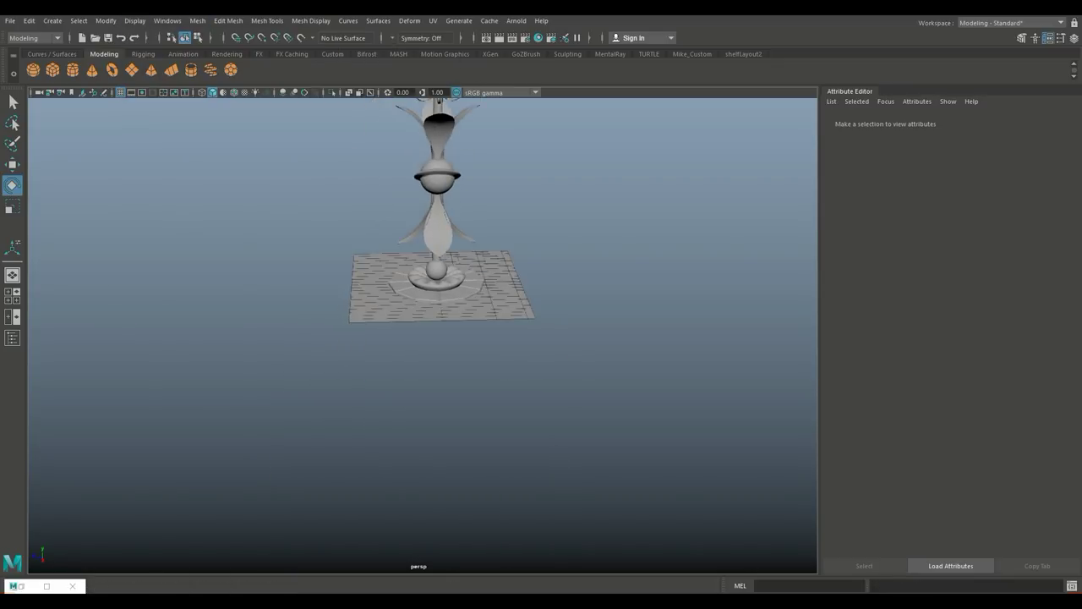
pyautogui.keyDown('alt'); pyautogui.moveTo(423, 279); pyautogui.dragTo(508, 279, button='right'); pyautogui.keyUp('alt')
pyautogui.click(508, 224)
pyautogui.scroll(-5, 457, 254)
pyautogui.scroll(3, 457, 254)
pyautogui.click(434, 242)
pyautogui.scroll(4, 473, 280)
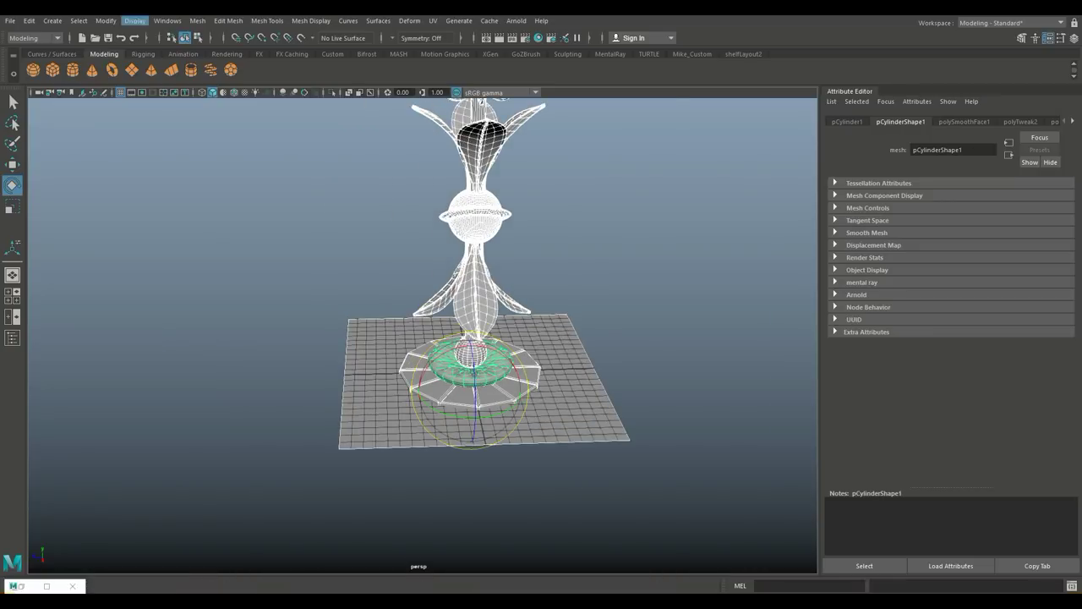
pyautogui.click(197, 20)
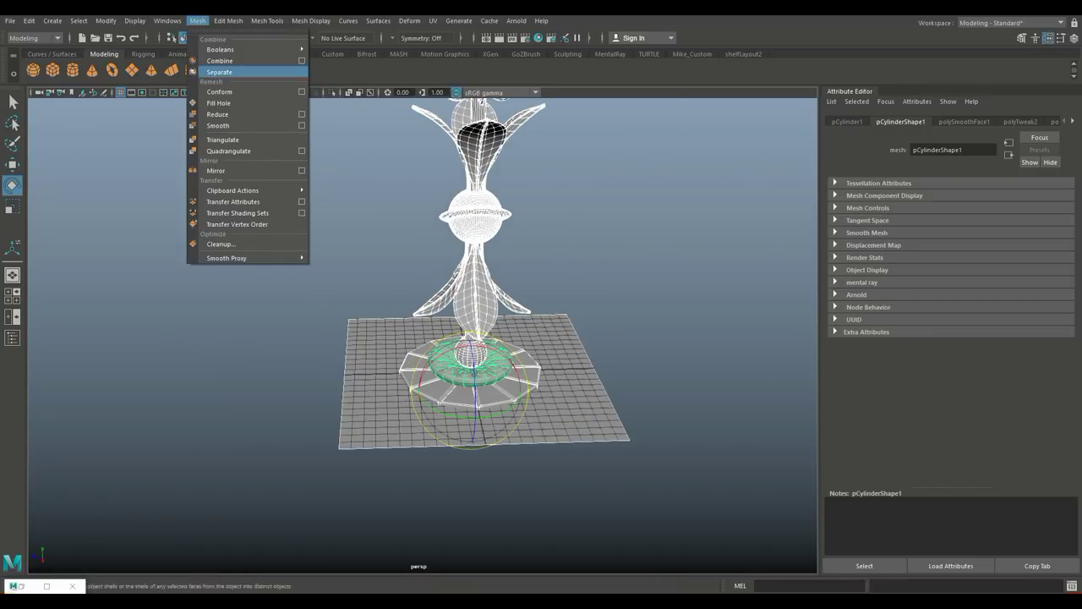
pyautogui.click(212, 68)
# Return to object mode and separate the combined mesh back into individual pieces
pyautogui.keyDown('alt'); pyautogui.moveTo(423, 338); pyautogui.dragTo(423, 253); pyautogui.keyUp('alt')
pyautogui.press('F10')
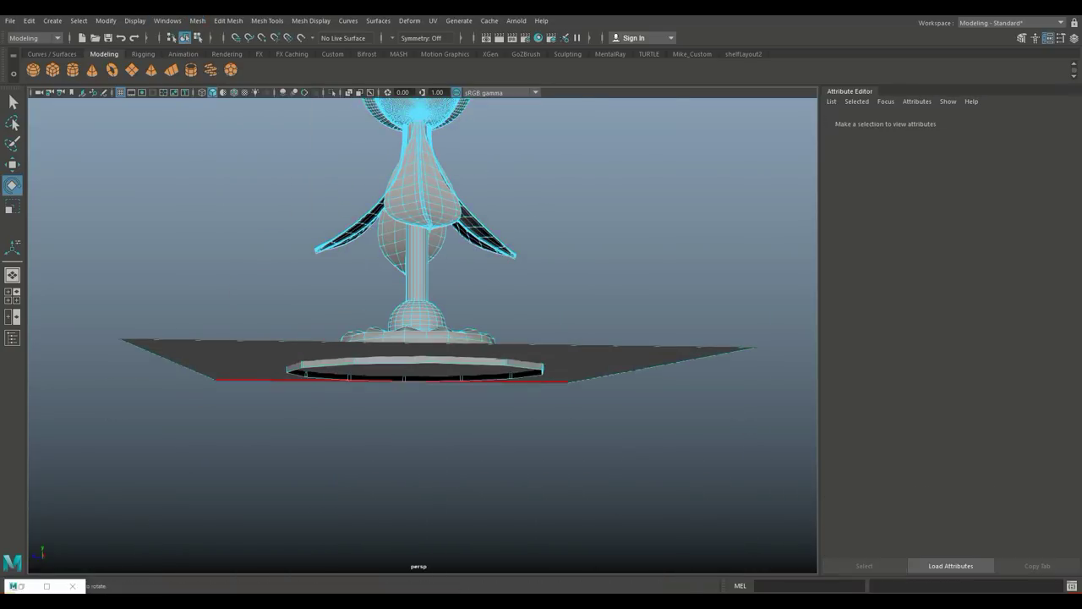
pyautogui.press('w')
pyautogui.press('F8')
pyautogui.click(197, 21)
pyautogui.click(215, 71)
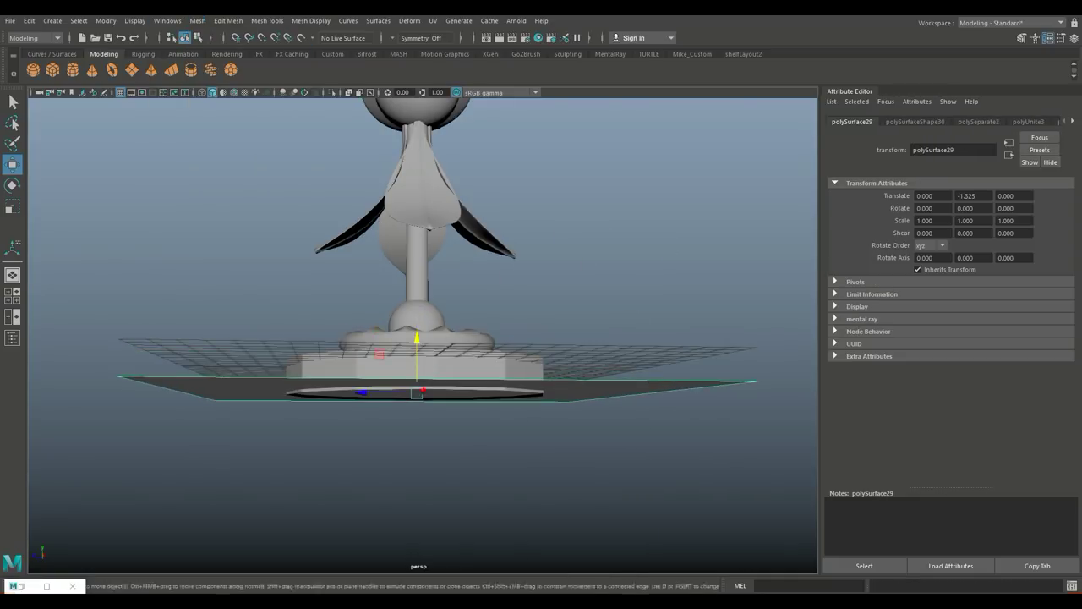
# Deselect everything and orbit around the finished sculpture on its base plane
pyautogui.click(592, 473)
pyautogui.keyDown('alt'); pyautogui.moveTo(423, 423); pyautogui.dragTo(355, 372); pyautogui.keyUp('alt')
pyautogui.moveTo(423, 338)
pyautogui.keyDown('alt'); pyautogui.mouseDown()
pyautogui.moveTo(473, 321)
pyautogui.moveTo(389, 280)
pyautogui.mouseUp(); pyautogui.keyUp('alt')
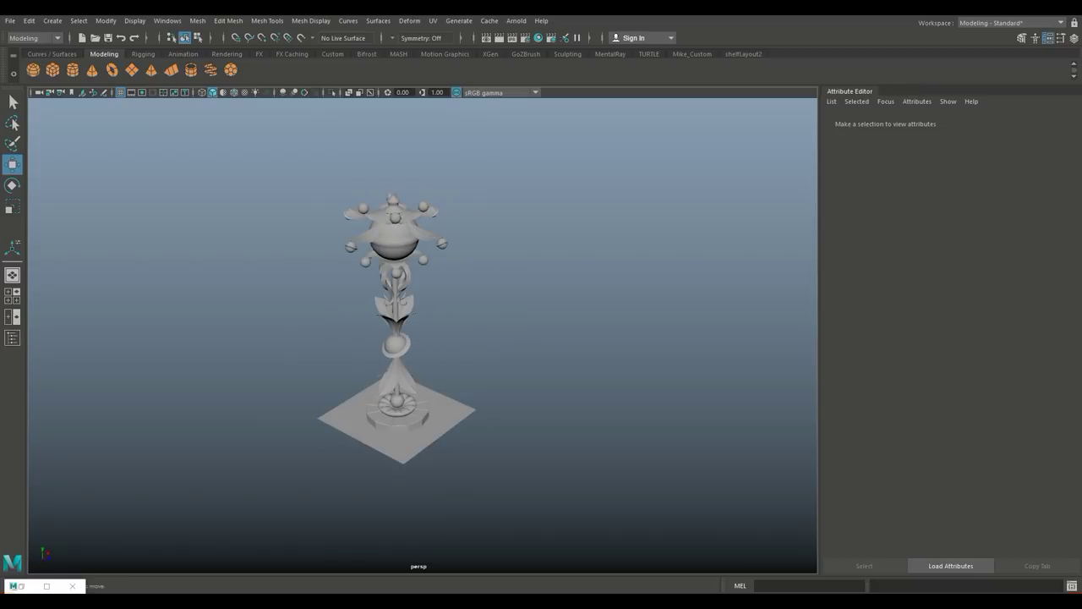
pyautogui.scroll(3, 427, 296)
pyautogui.moveTo(694, 253)
pyautogui.keyDown('alt'); pyautogui.mouseDown()
pyautogui.moveTo(717, 228)
pyautogui.moveTo(702, 262)
pyautogui.mouseUp(); pyautogui.keyUp('alt')
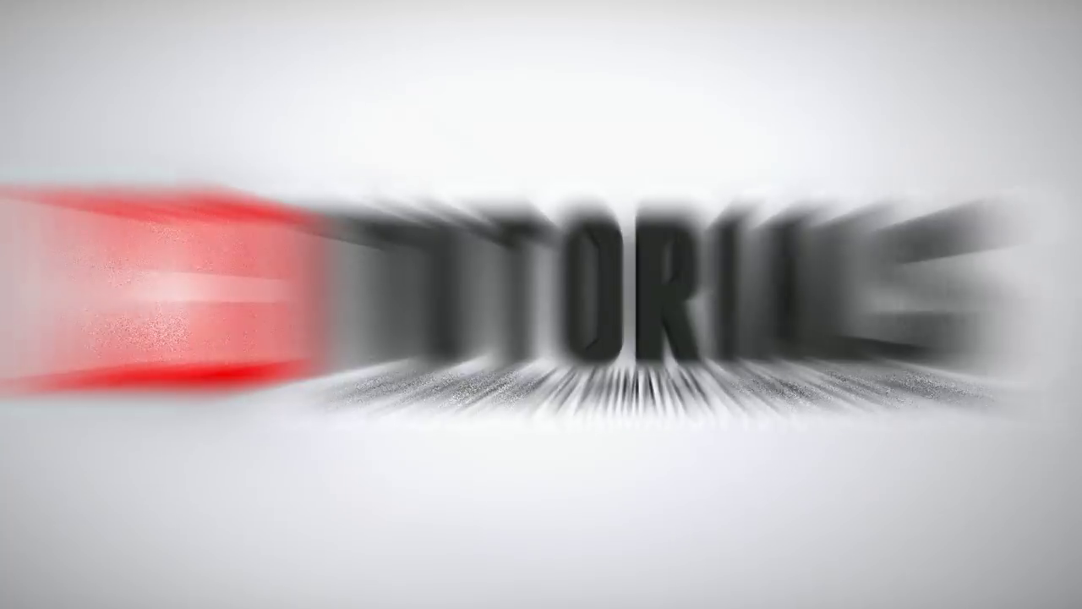